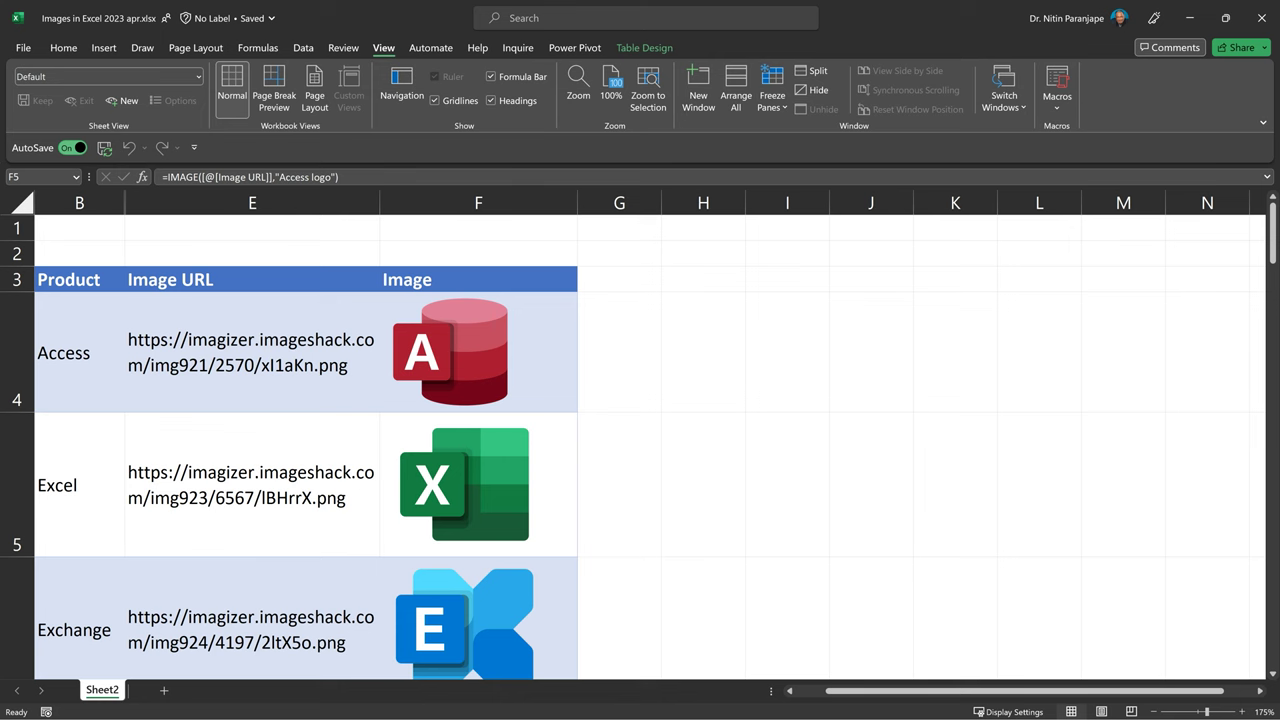
# Paste the Excel logo as a floating picture and move it clear of column H, beside the product table
pyautogui.hotkey('ctrl', 'v')
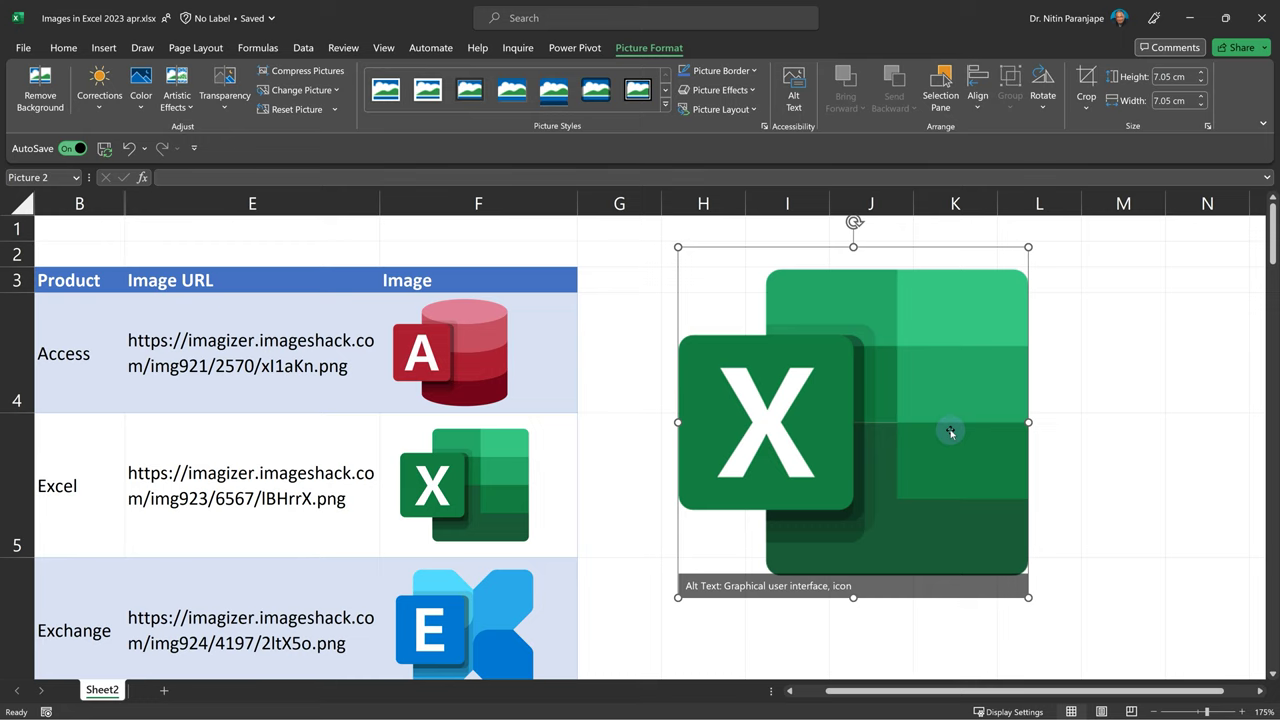
pyautogui.moveTo(951, 432); pyautogui.dragTo(1018, 431)
pyautogui.click(703, 315)
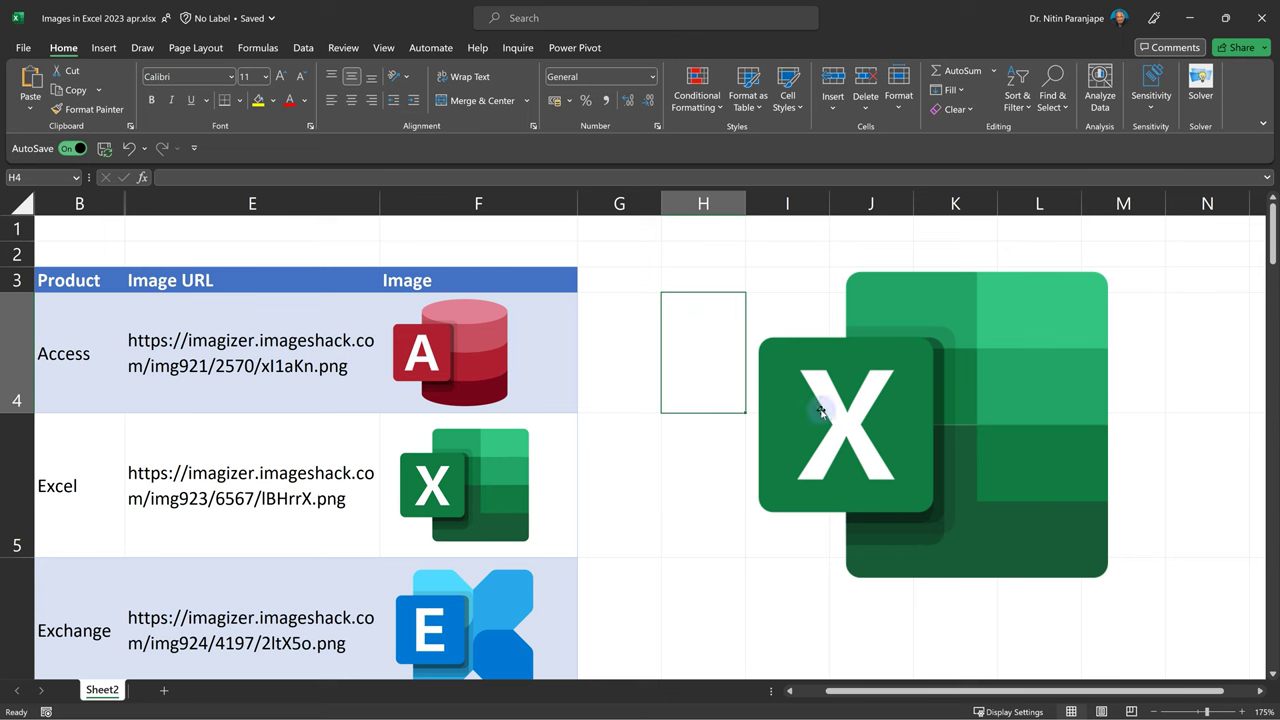
# Open the Selection pane for the pasted picture, hide the picture, and show it again
pyautogui.click(922, 428)
pyautogui.click(63, 48)
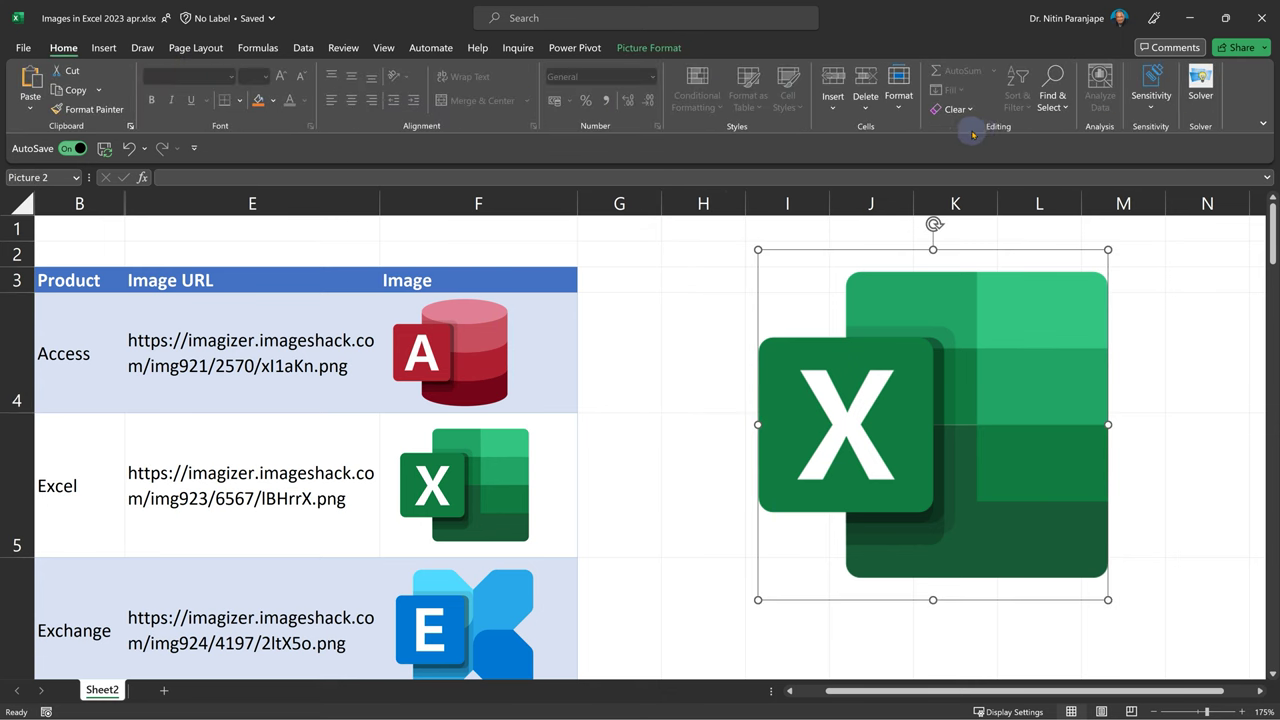
pyautogui.click(1052, 95)
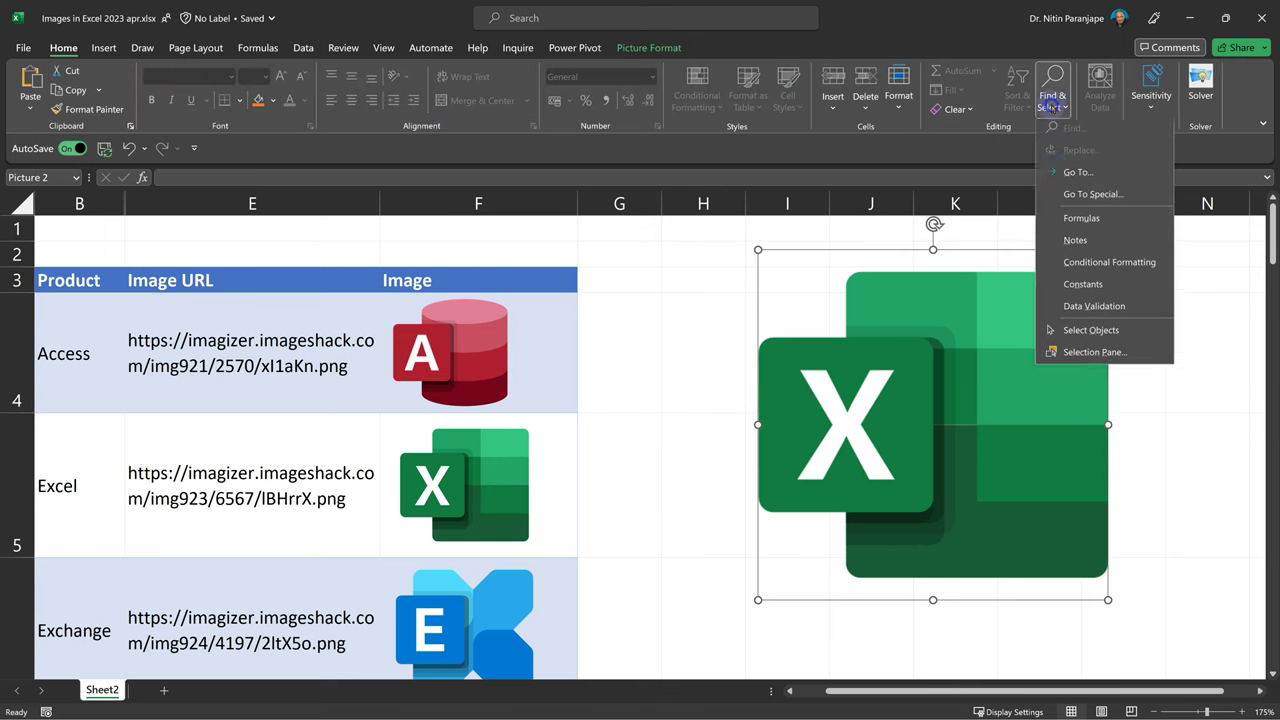
pyautogui.click(1075, 355)
pyautogui.click(1245, 261)
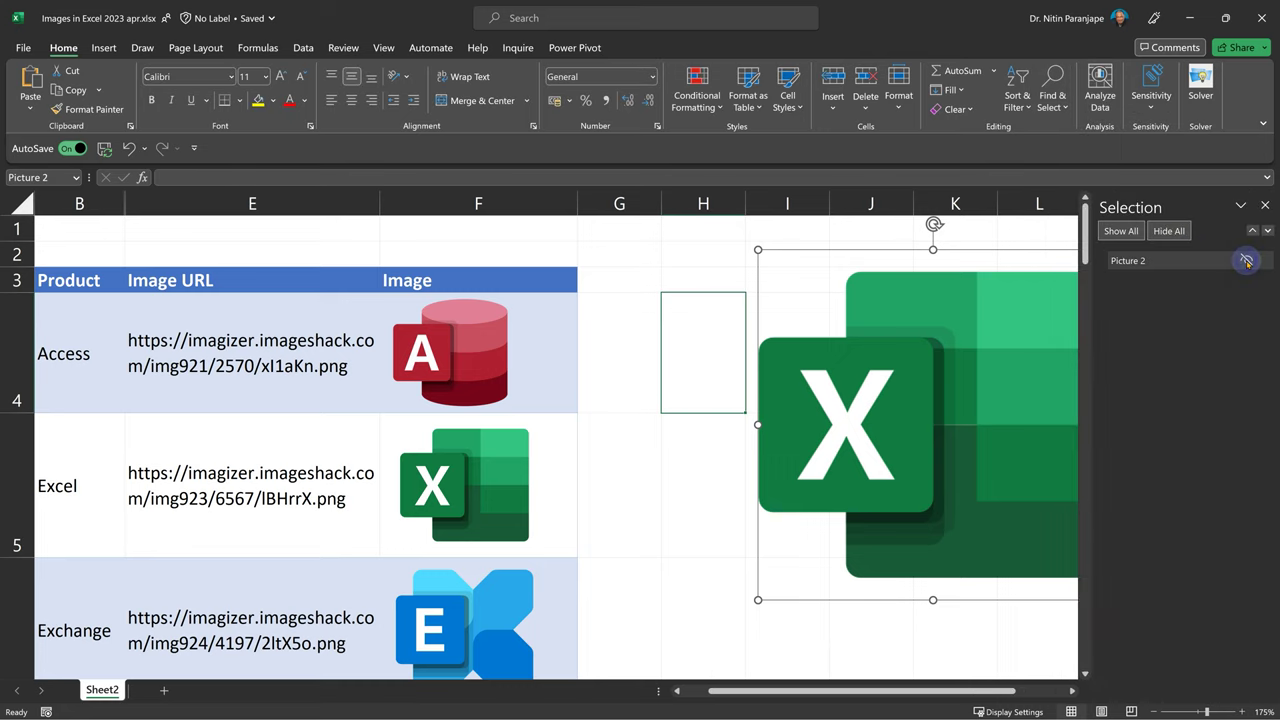
pyautogui.click(1246, 262)
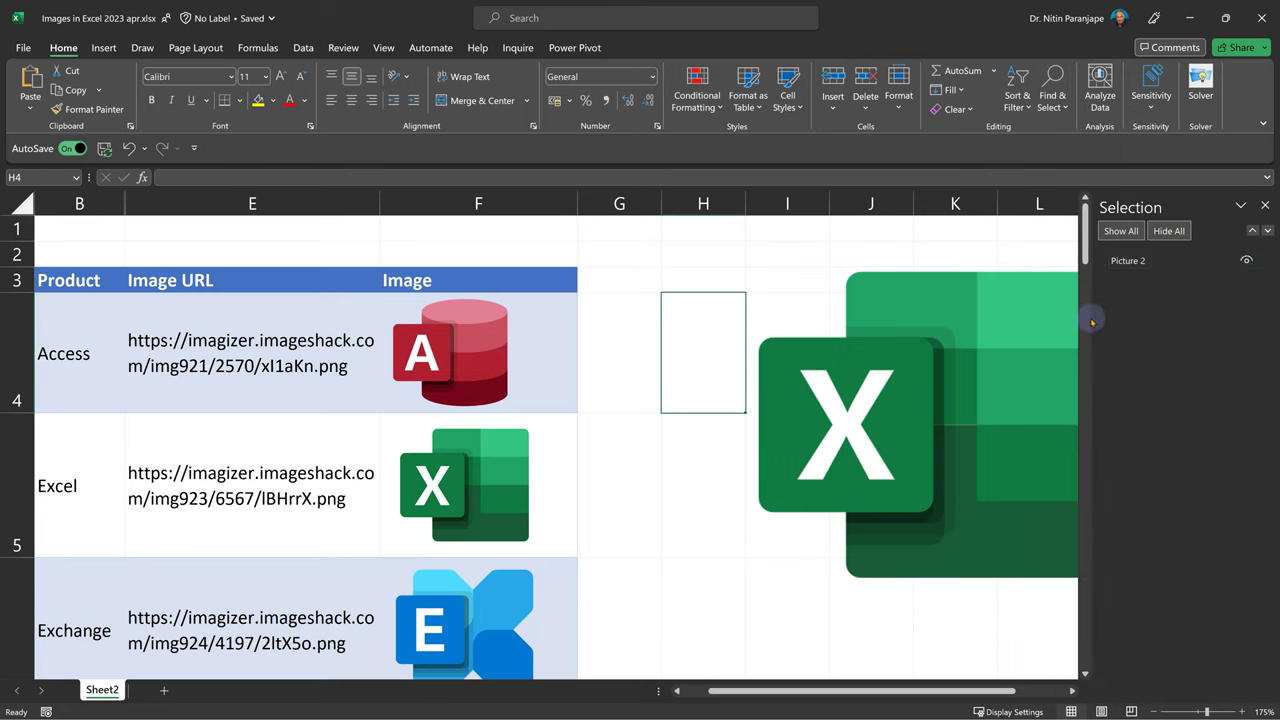
# Delete the floating Excel picture and open the IMAGE formula in the Excel row's cell F5 for inspection
pyautogui.click(1007, 330)
pyautogui.press('Delete')
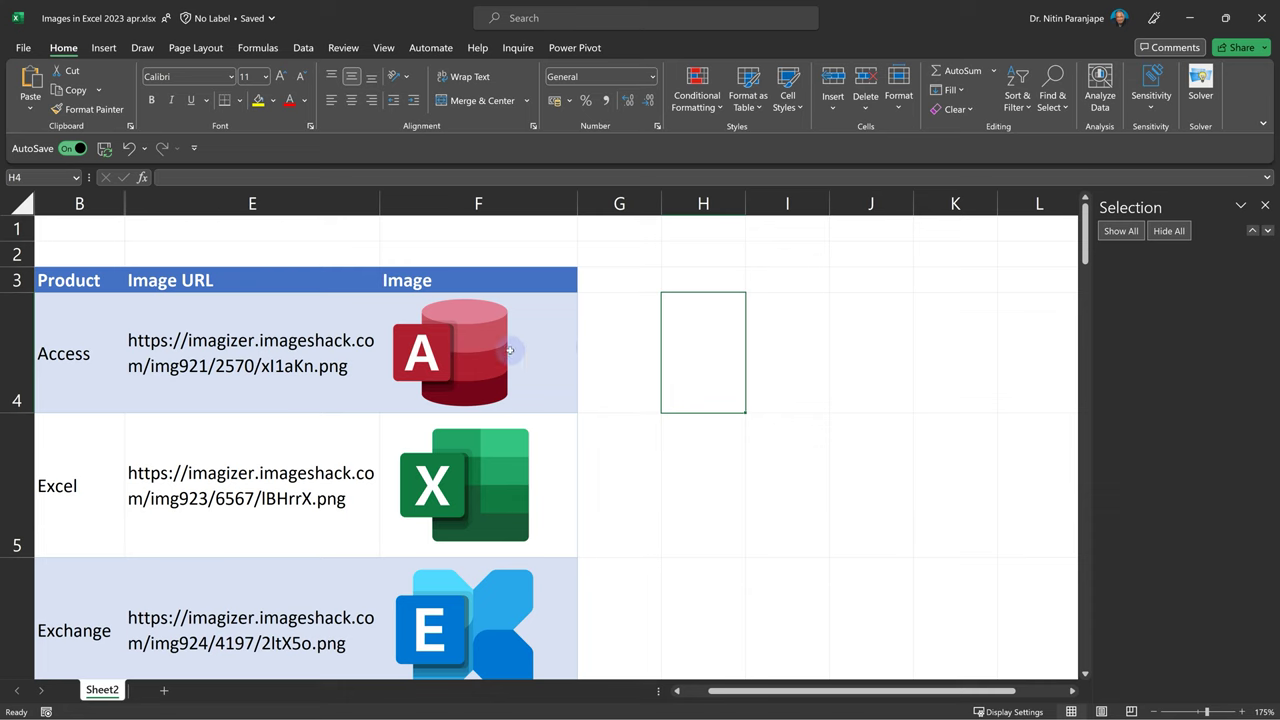
pyautogui.click(516, 502)
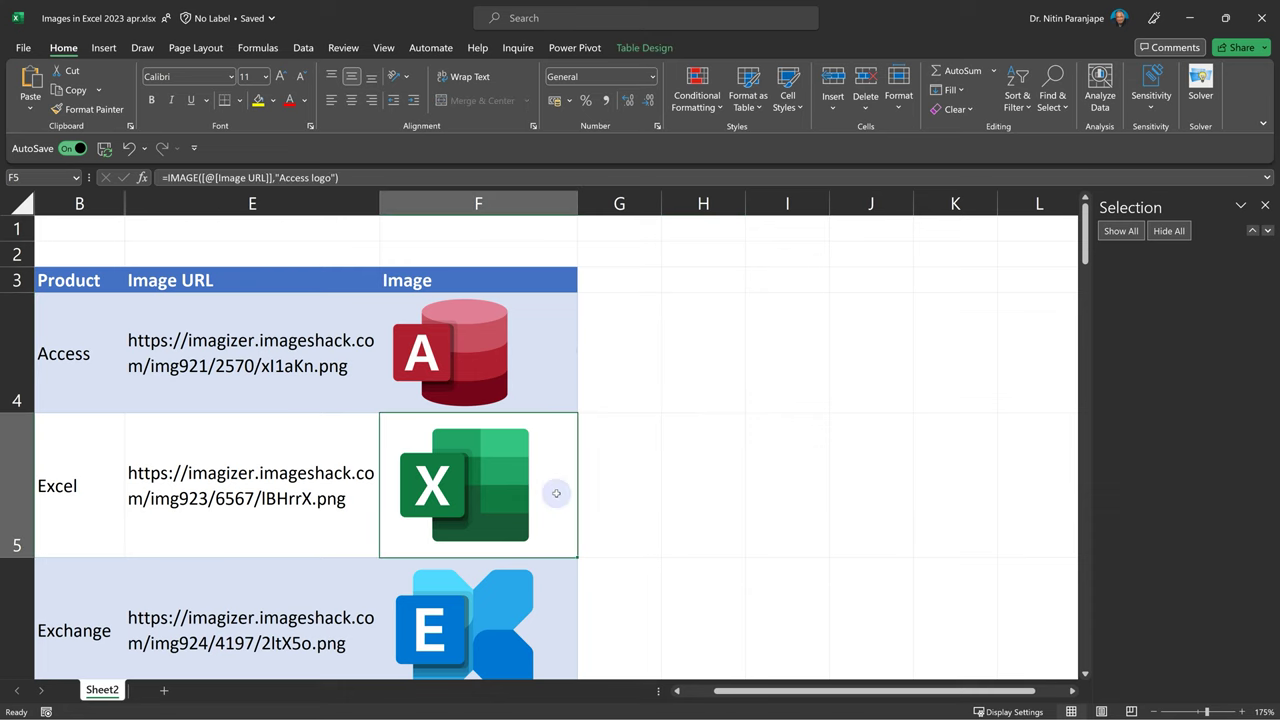
pyautogui.doubleClick(556, 492)
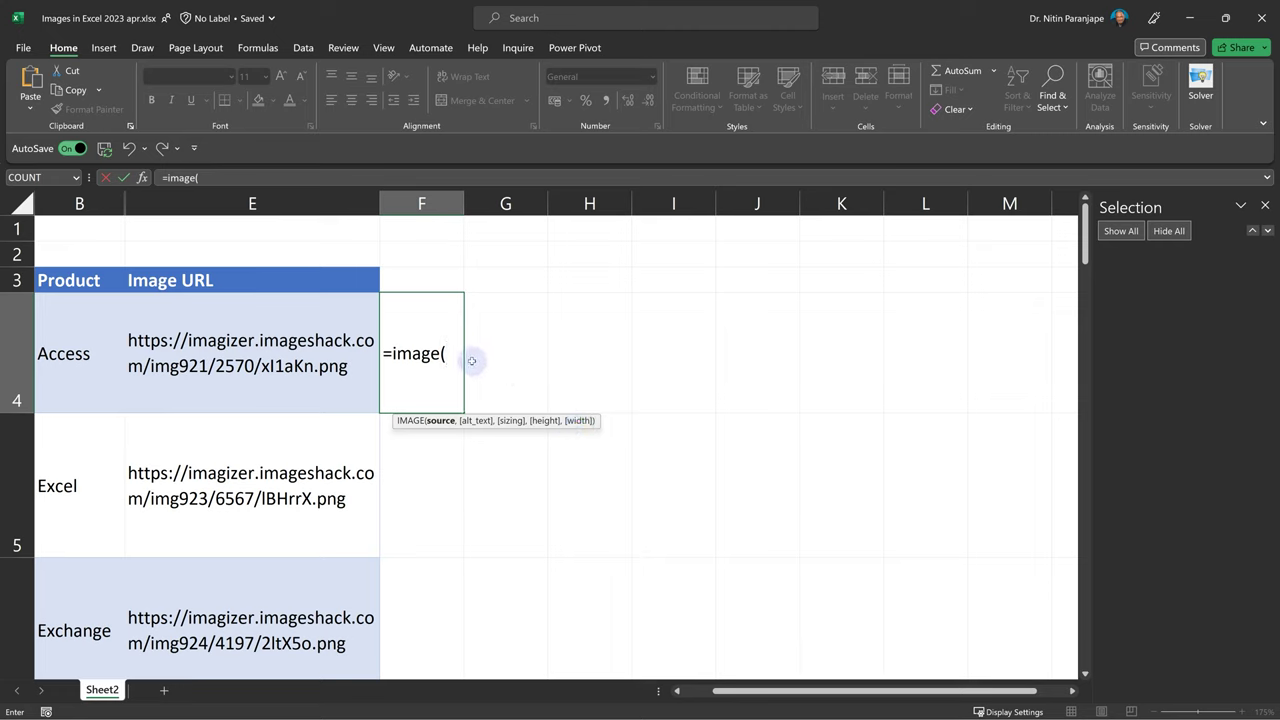
# Open the function arguments for the IMAGE formula being entered in F4, and cancel the entry
pyautogui.hotkey('ctrl', 'a')
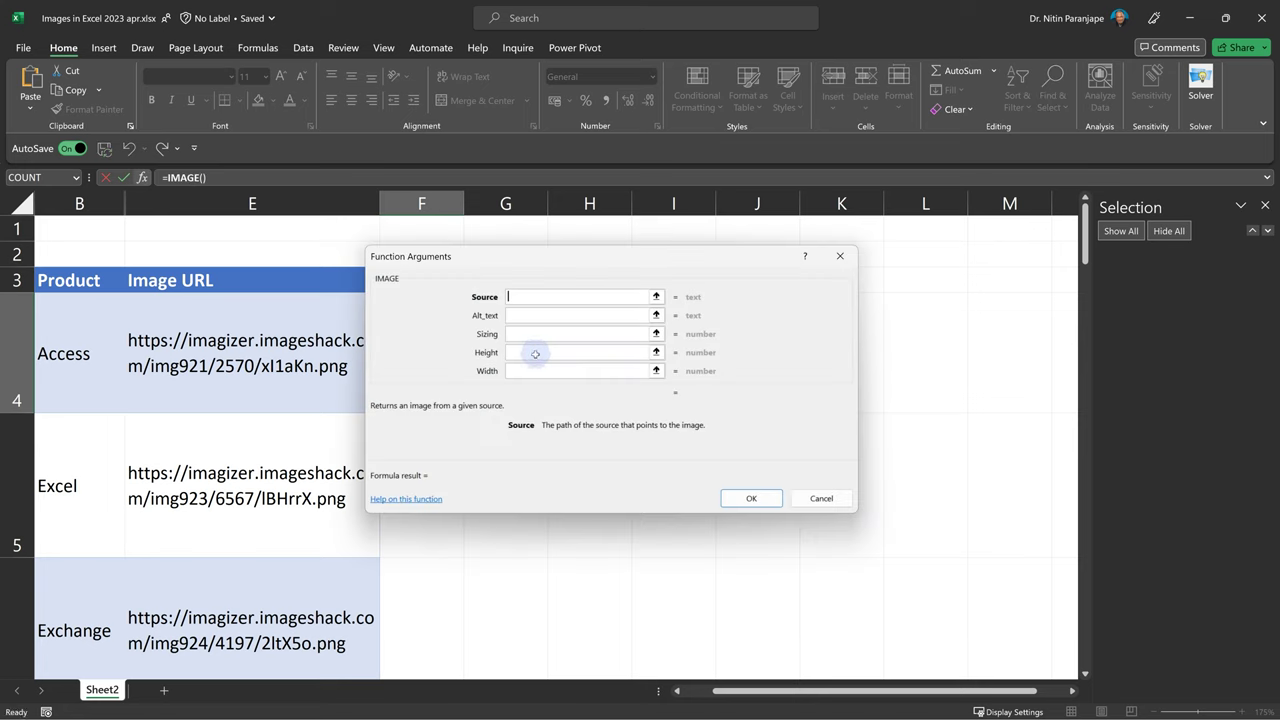
pyautogui.press('Escape')
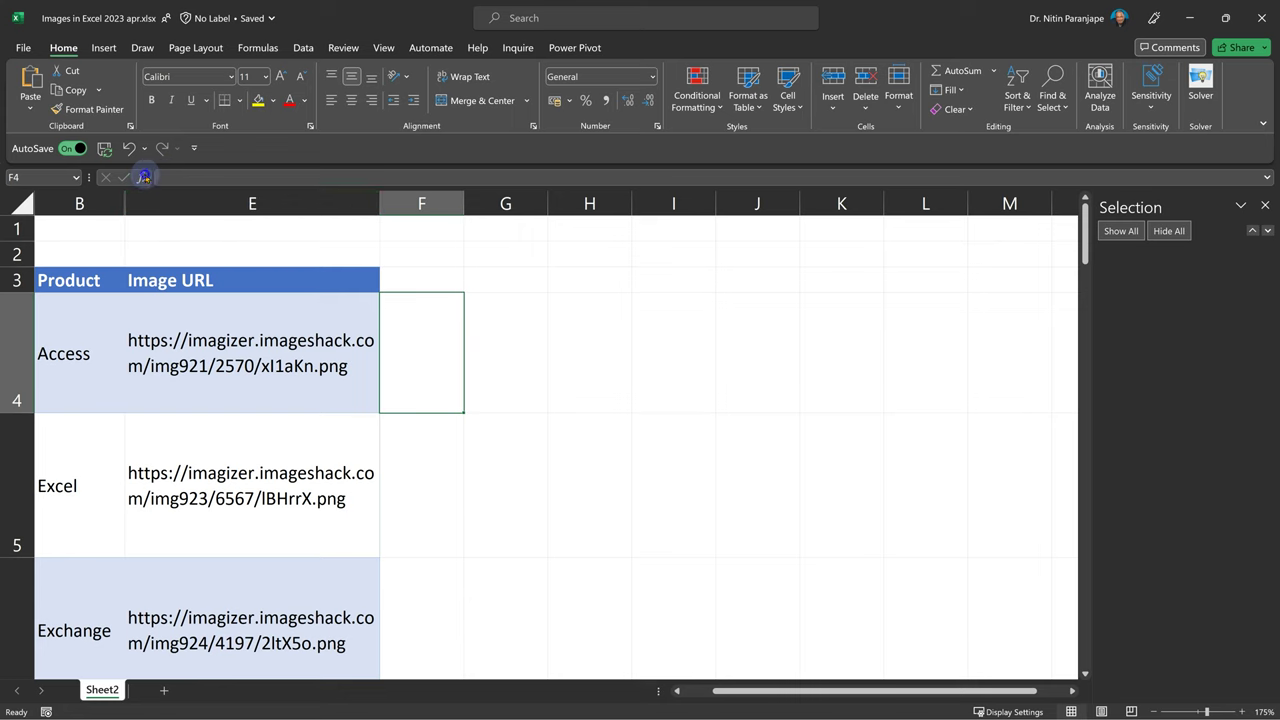
# Find IMAGE through the Insert Function search, review its Sizing and Source argument descriptions, and cancel without inserting it
pyautogui.click(145, 176)
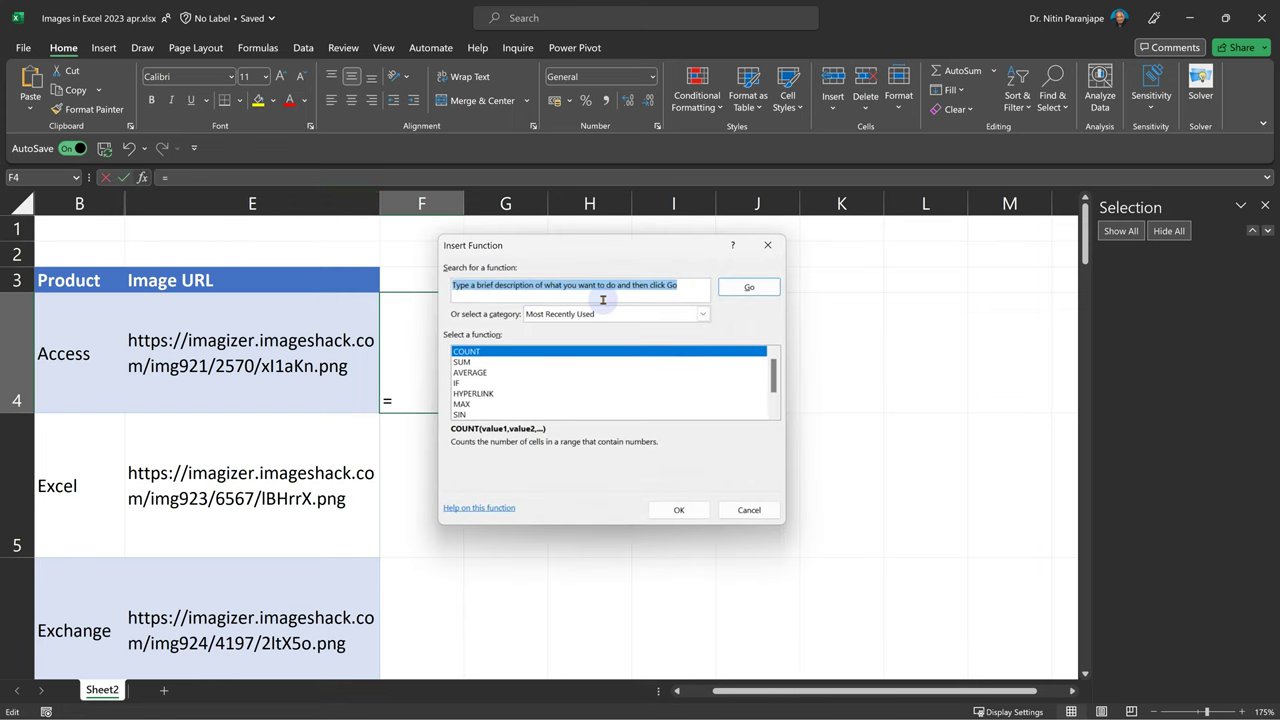
pyautogui.write('image')
pyautogui.press('Return')
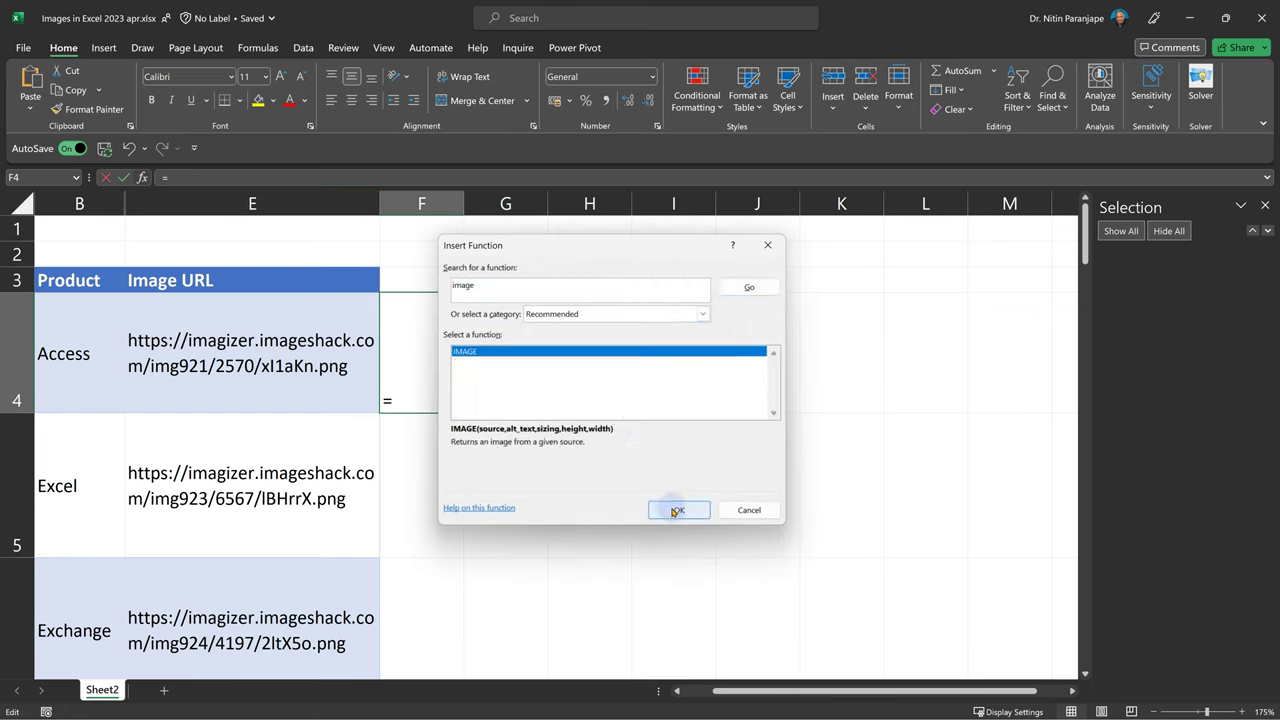
pyautogui.click(669, 511)
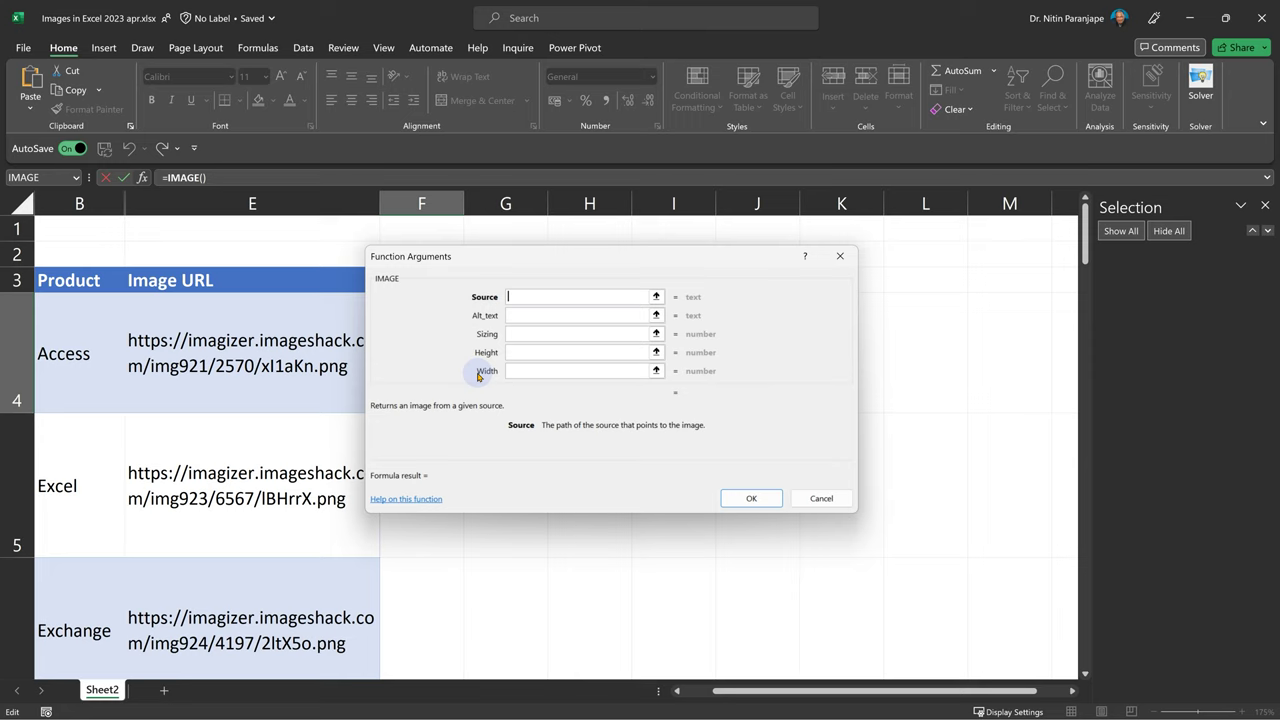
pyautogui.click(517, 339)
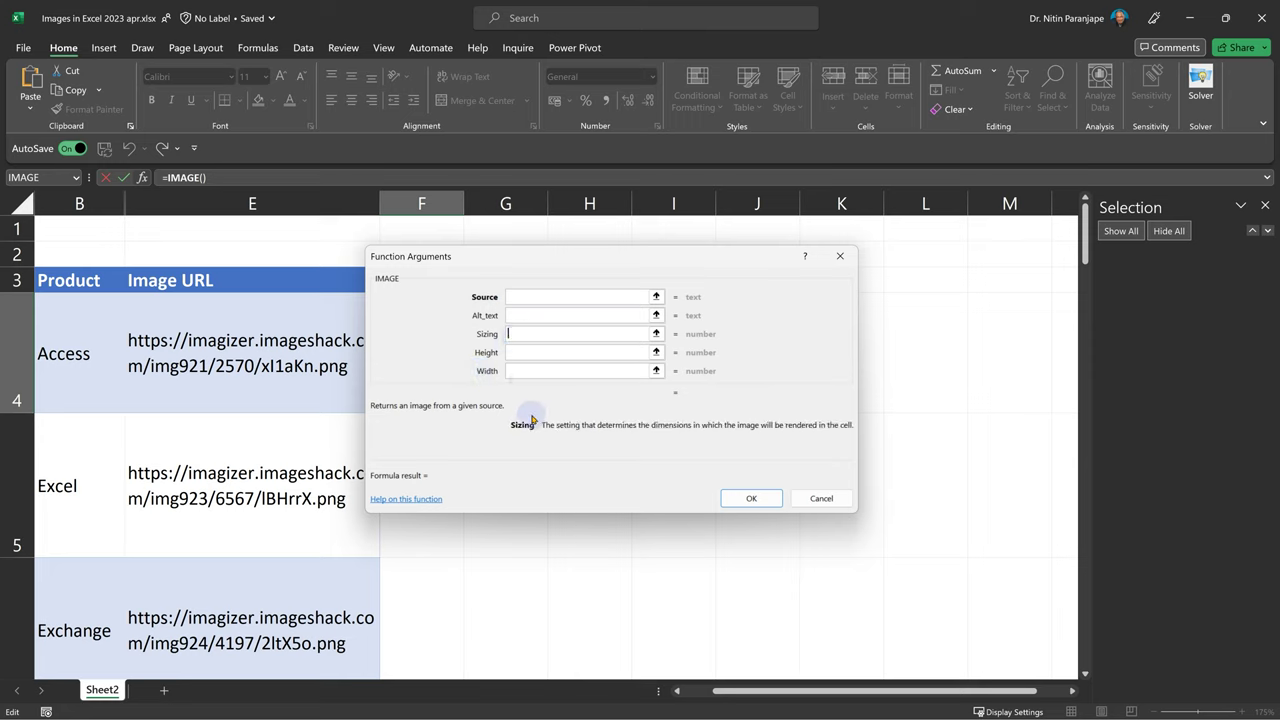
pyautogui.click(512, 297)
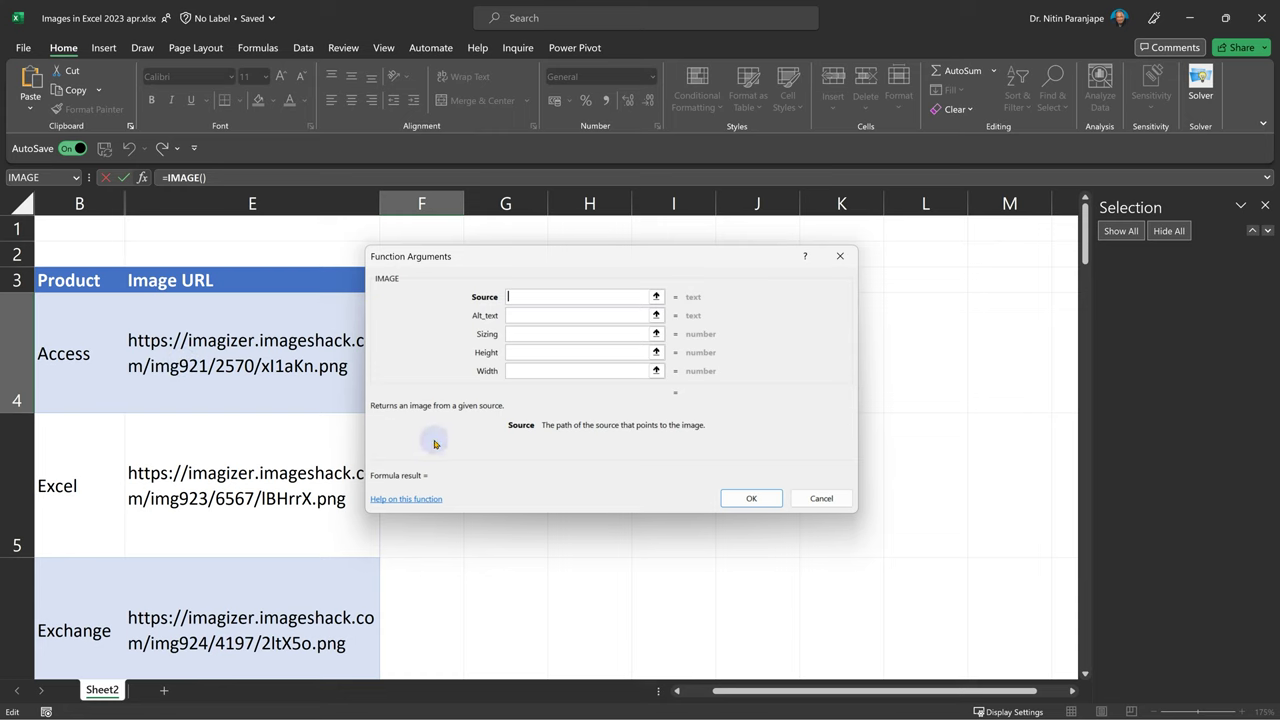
pyautogui.click(821, 498)
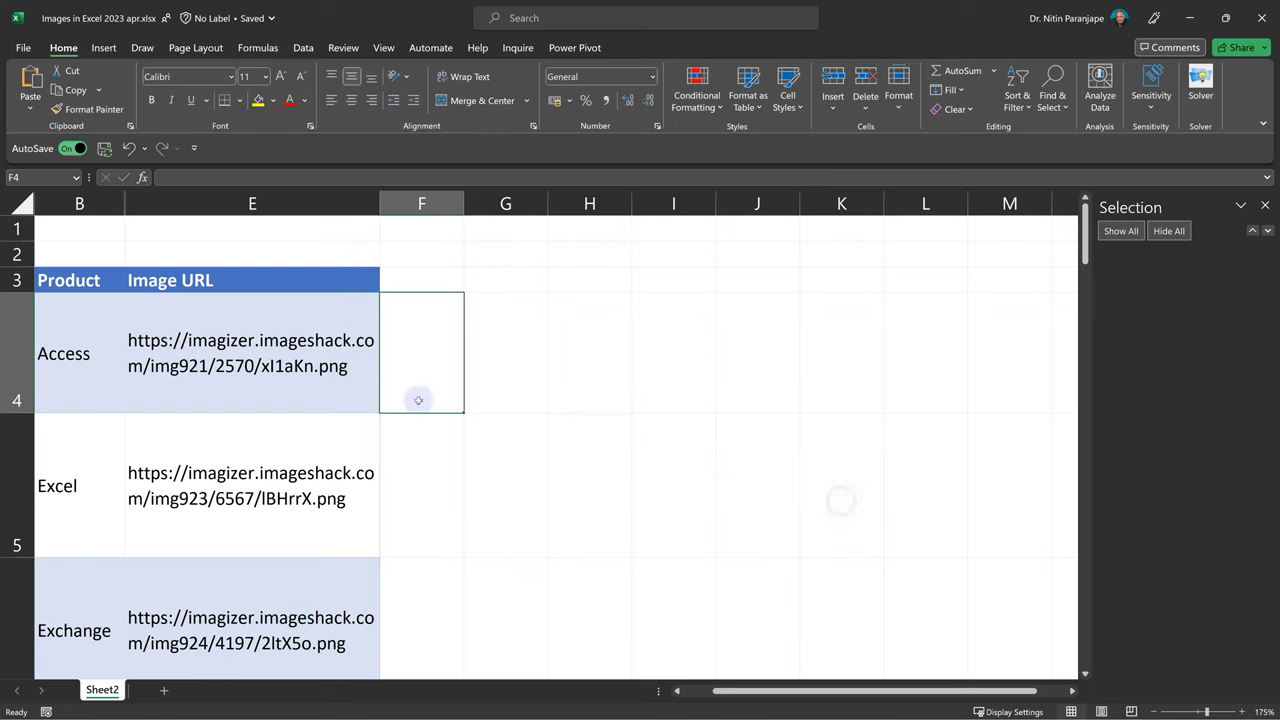
# Highlight the complete image URL inside the Access row's cell E4 to examine the link
pyautogui.click(181, 331)
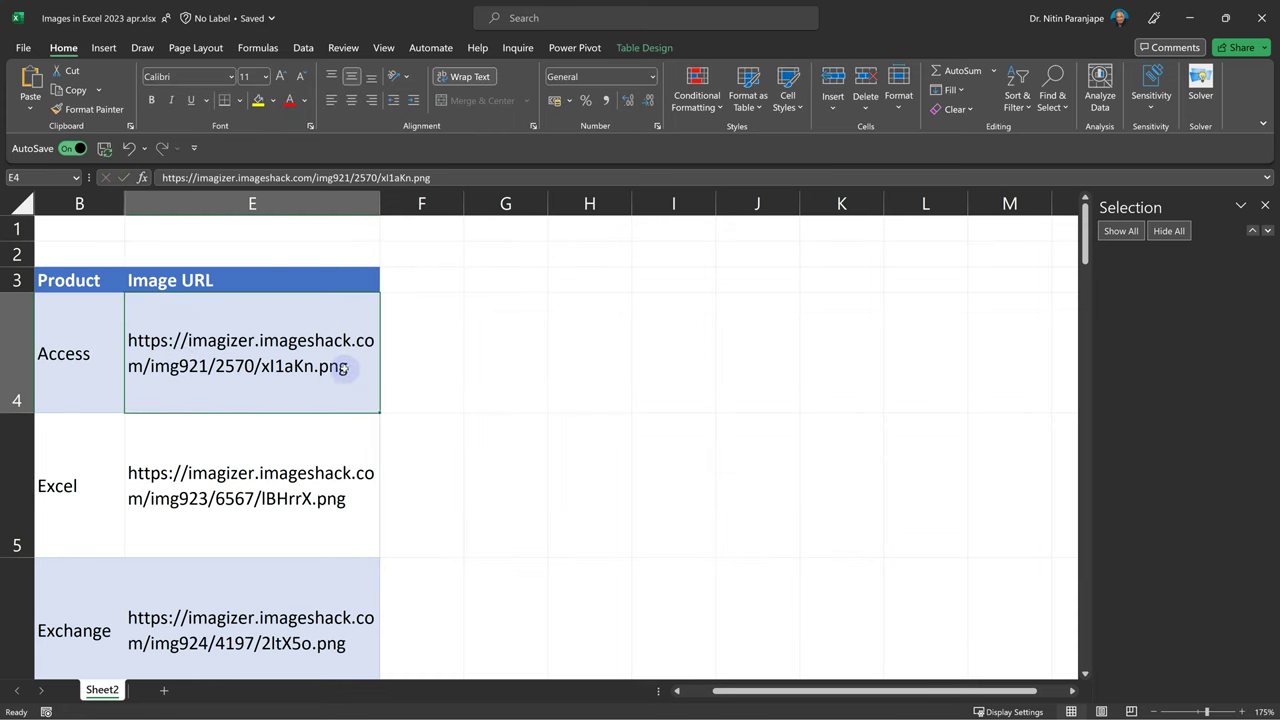
pyautogui.doubleClick(347, 370)
pyautogui.moveTo(347, 370); pyautogui.dragTo(78, 330)
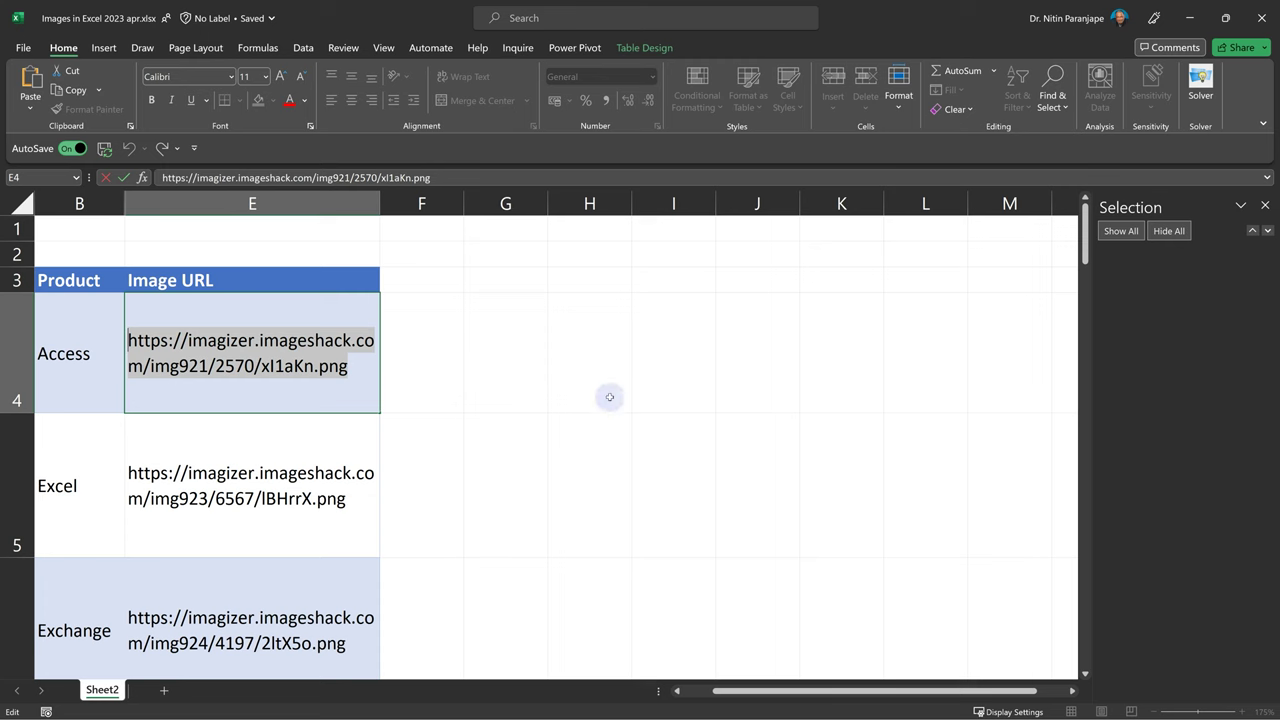
# Enter an IMAGE formula in F4 using its function arguments, with [@[Image URL]] as the source
pyautogui.click(434, 363)
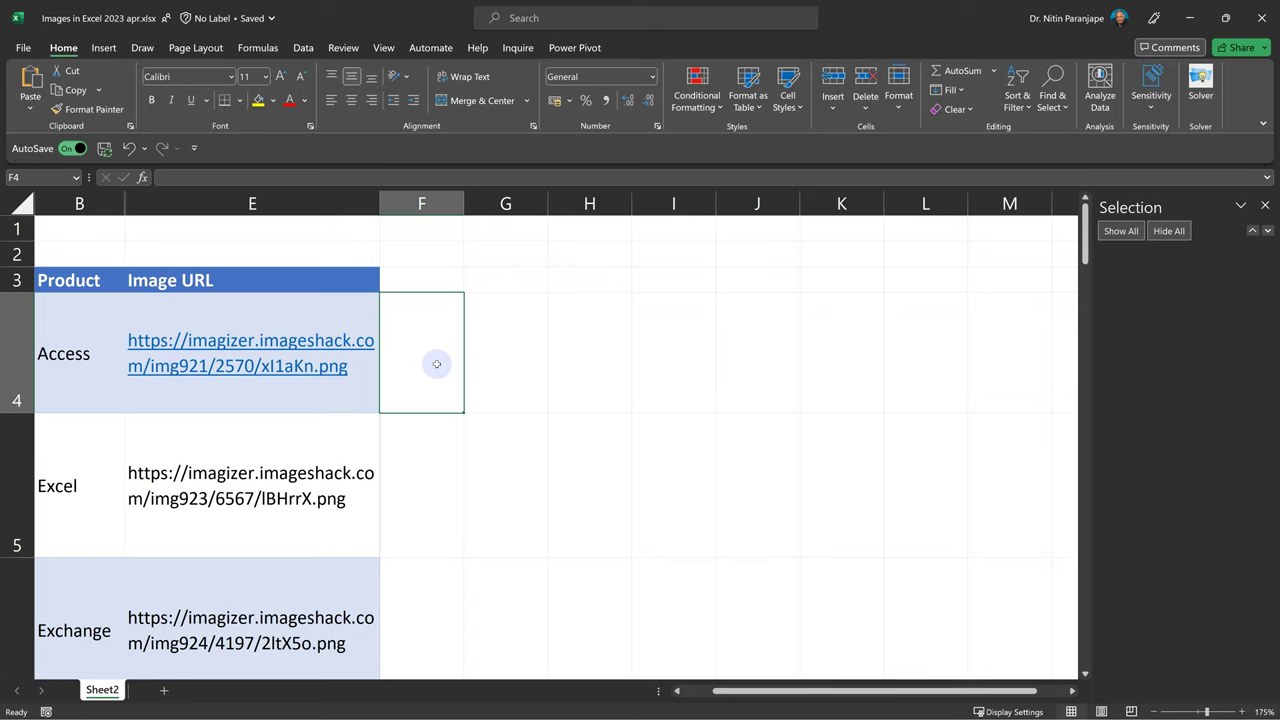
pyautogui.write('=image')
pyautogui.hotkey('ctrl', 'a')
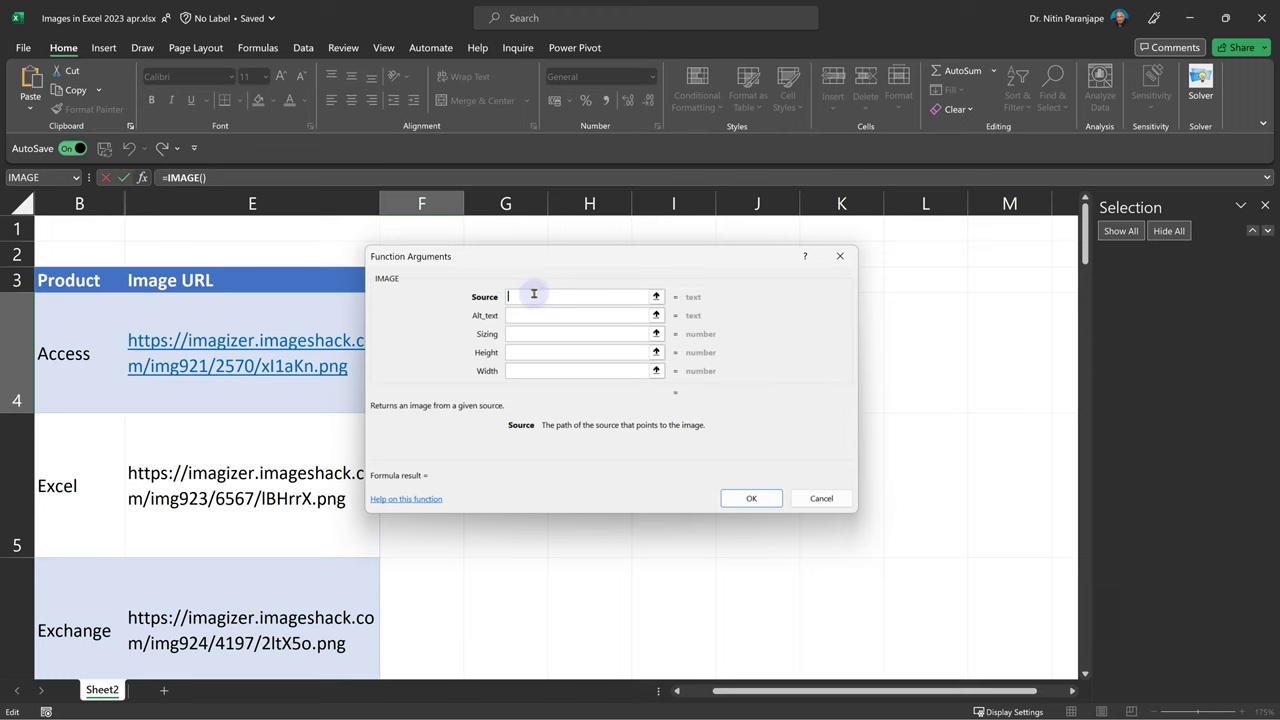
pyautogui.click(195, 300)
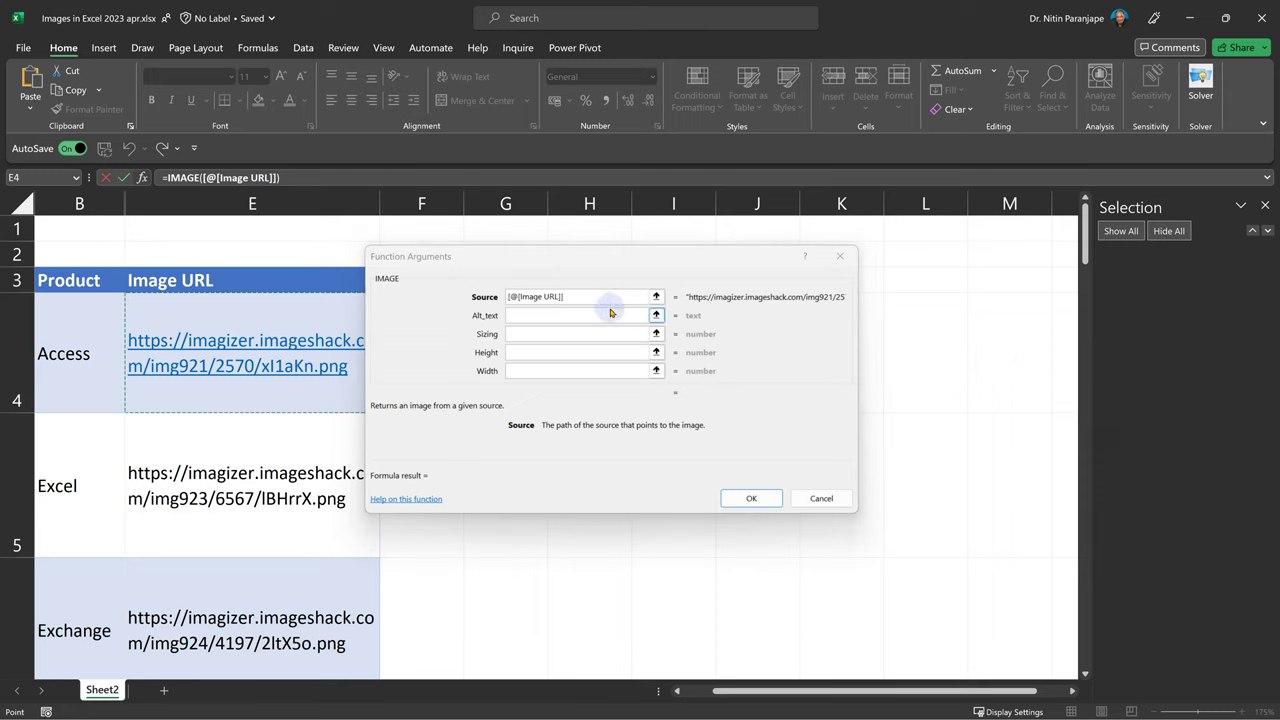
pyautogui.click(754, 499)
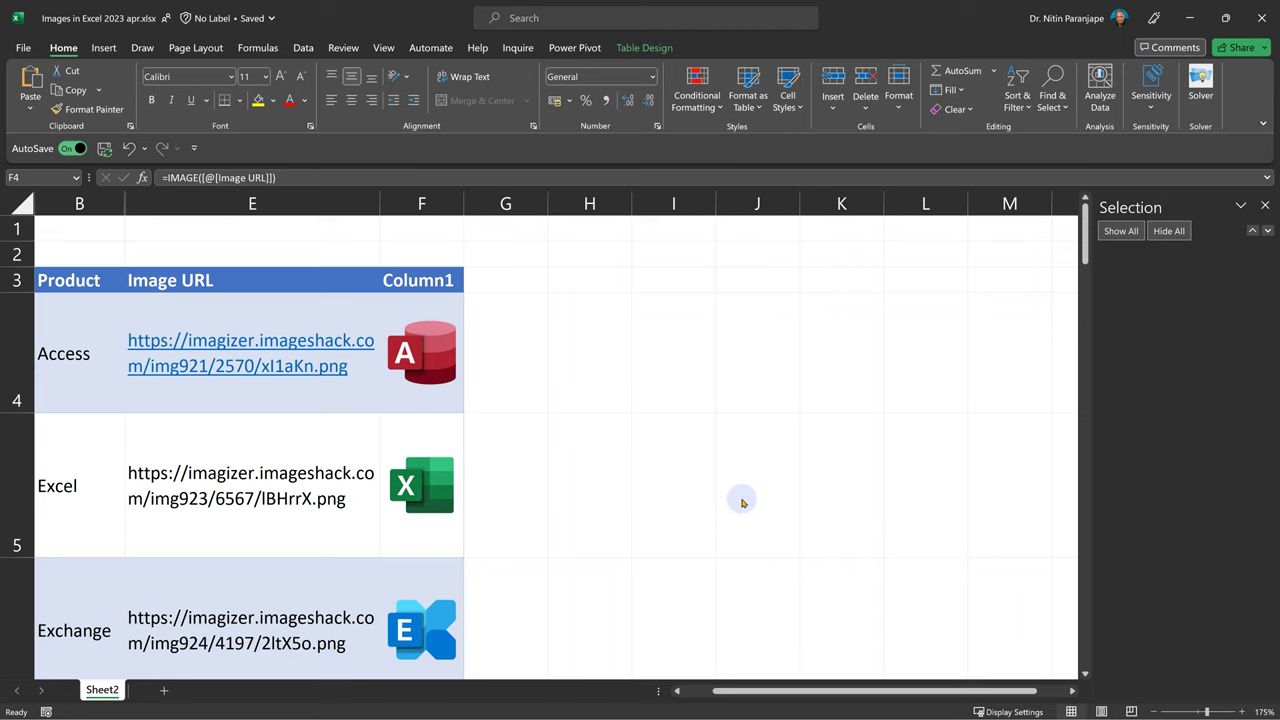
# Delete the image column F from the sheet and undo the deletion
pyautogui.click(410, 203)
pyautogui.rightClick(410, 203)
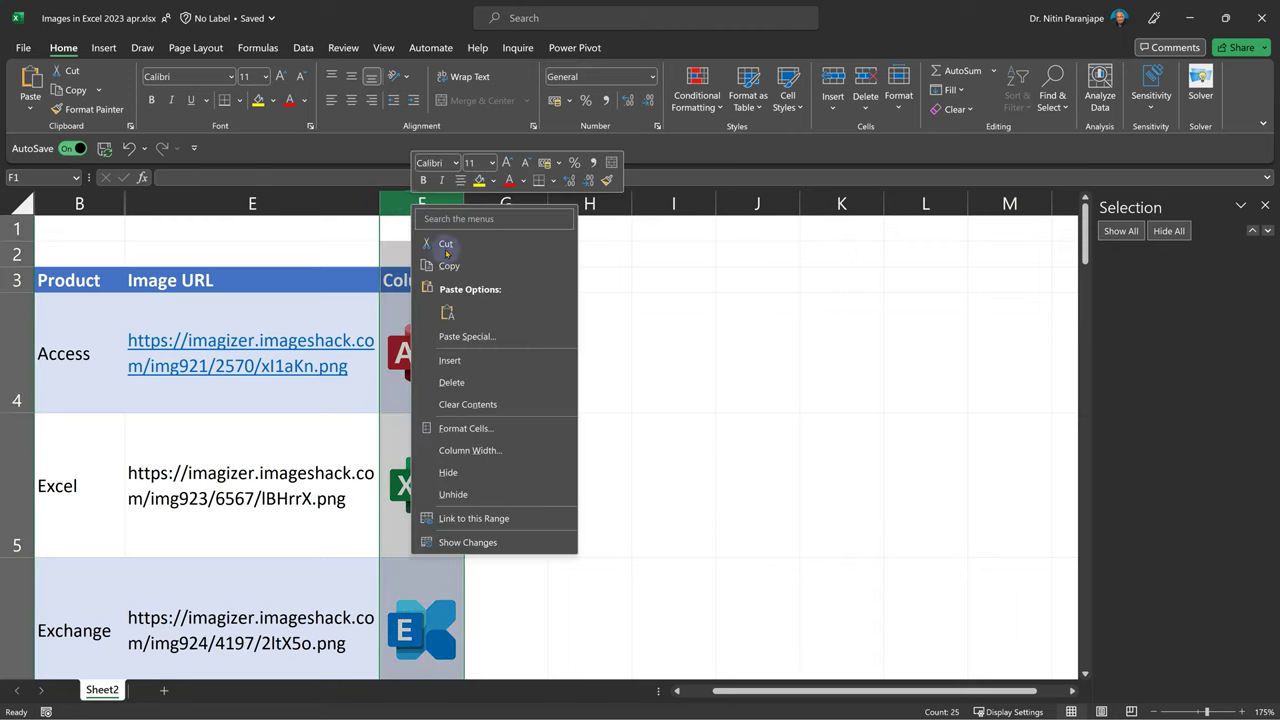
pyautogui.click(470, 388)
pyautogui.click(670, 423)
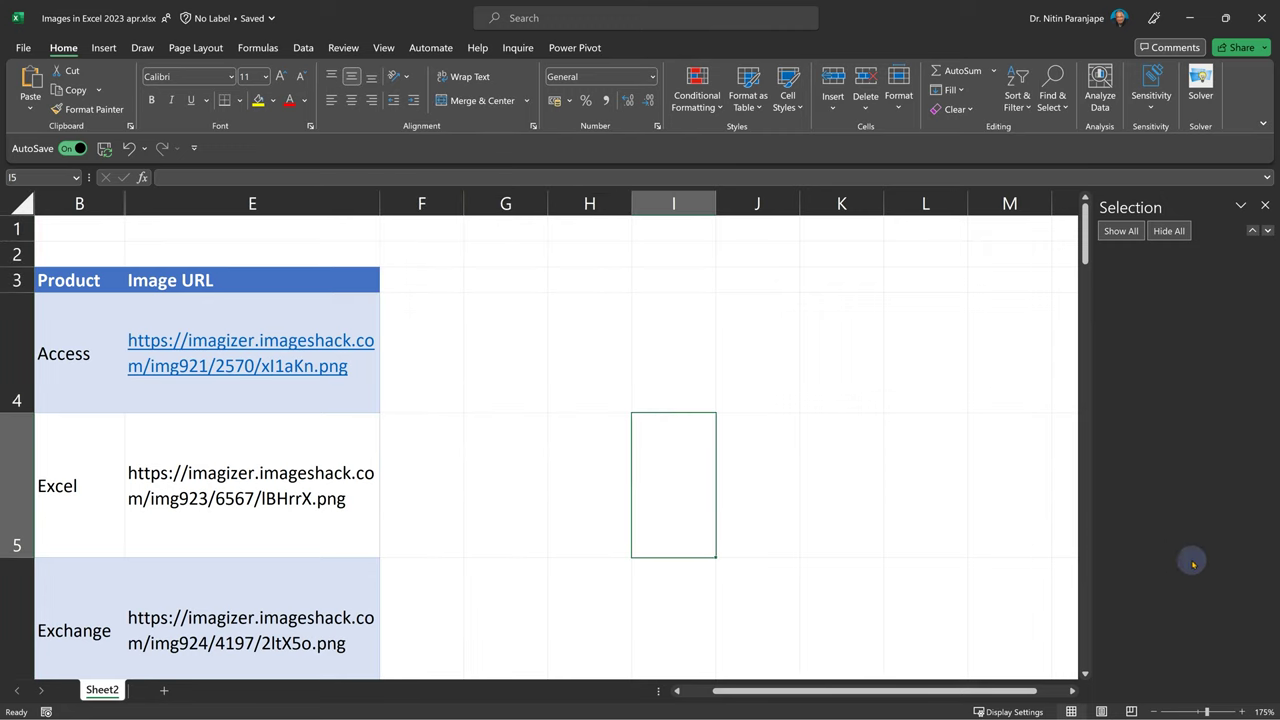
pyautogui.hotkey('ctrl', 'z')
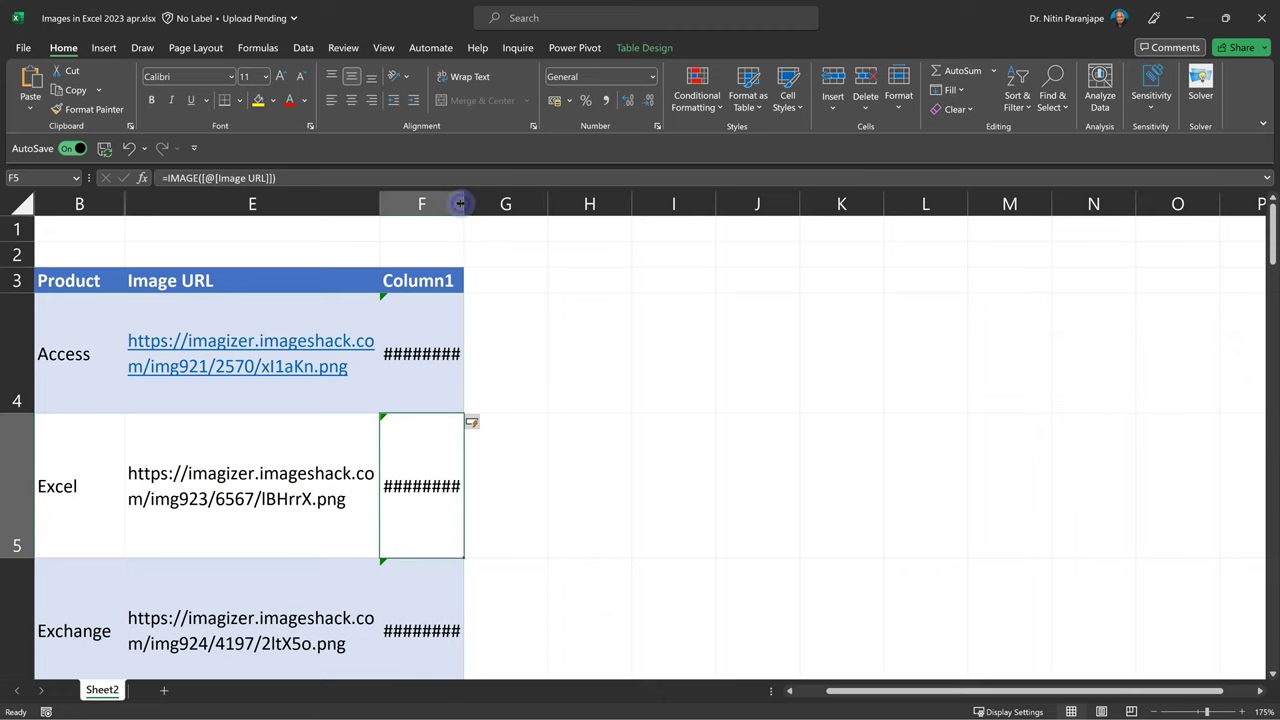
# Widen column F slightly and read the #CONNECT! error help on inaccessible files and network connectivity issues, closing Help when done
pyautogui.moveTo(465, 206); pyautogui.dragTo(494, 206)
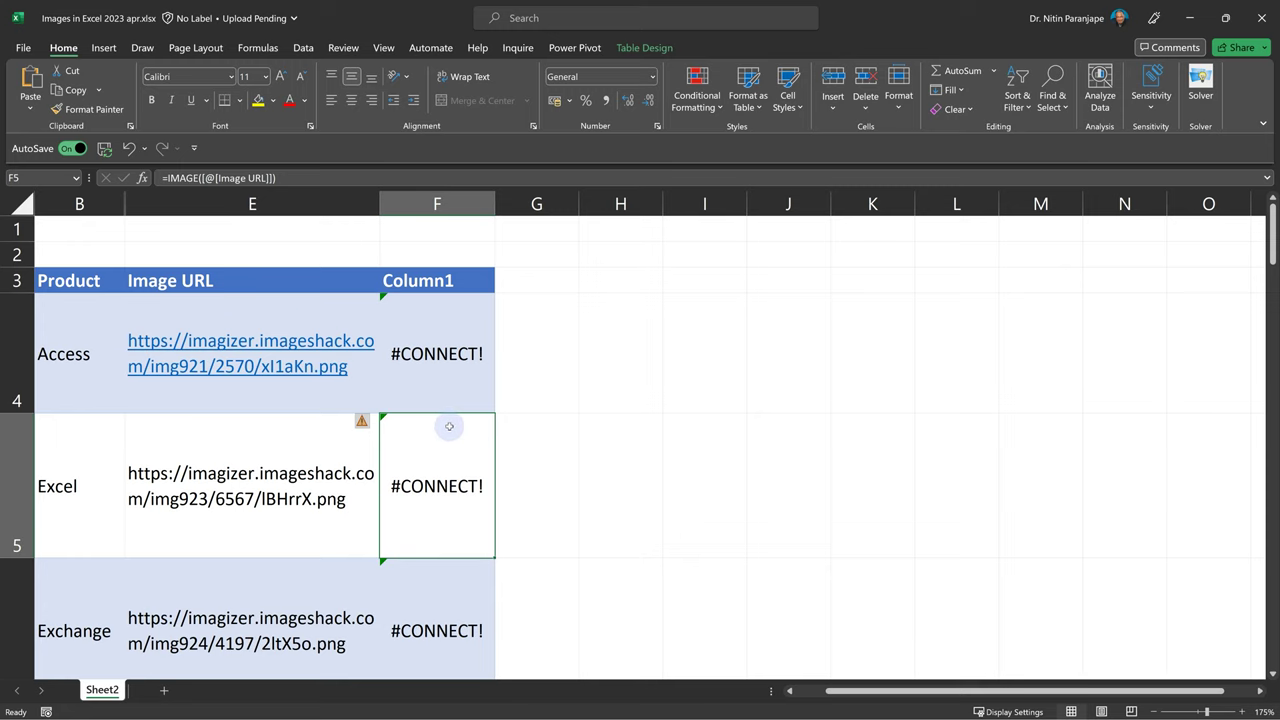
pyautogui.press('F1')
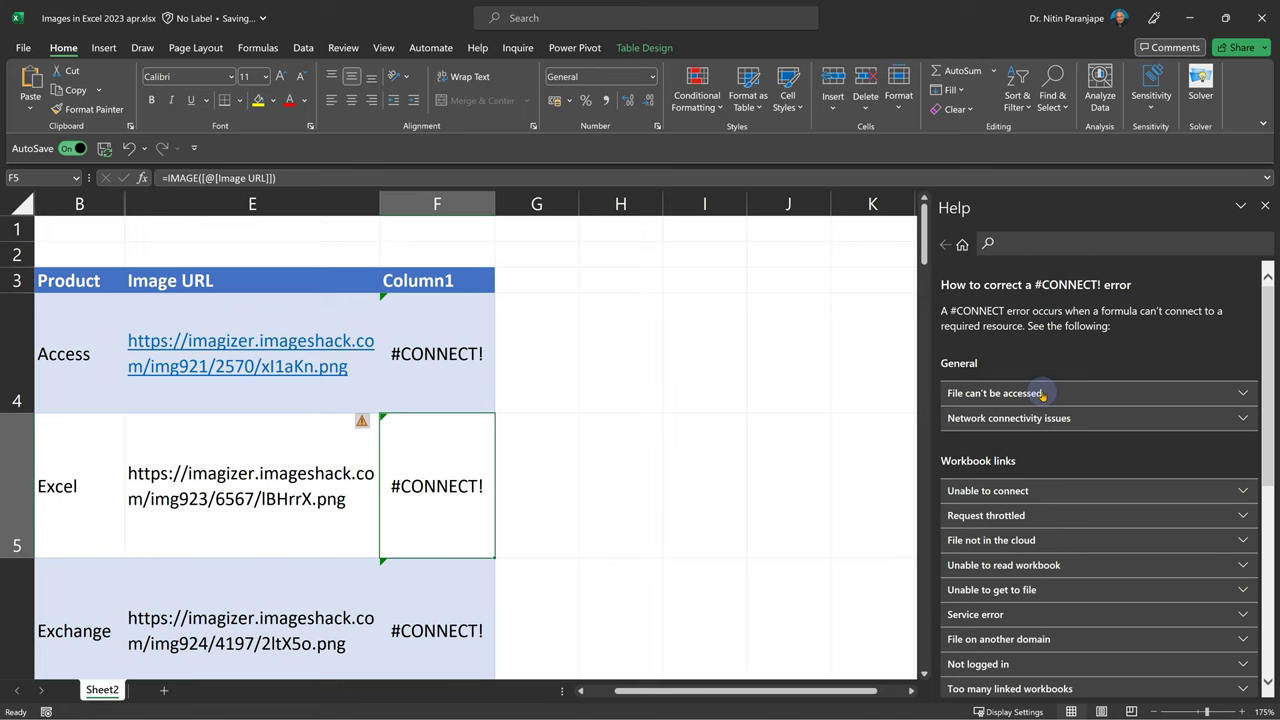
pyautogui.click(1043, 394)
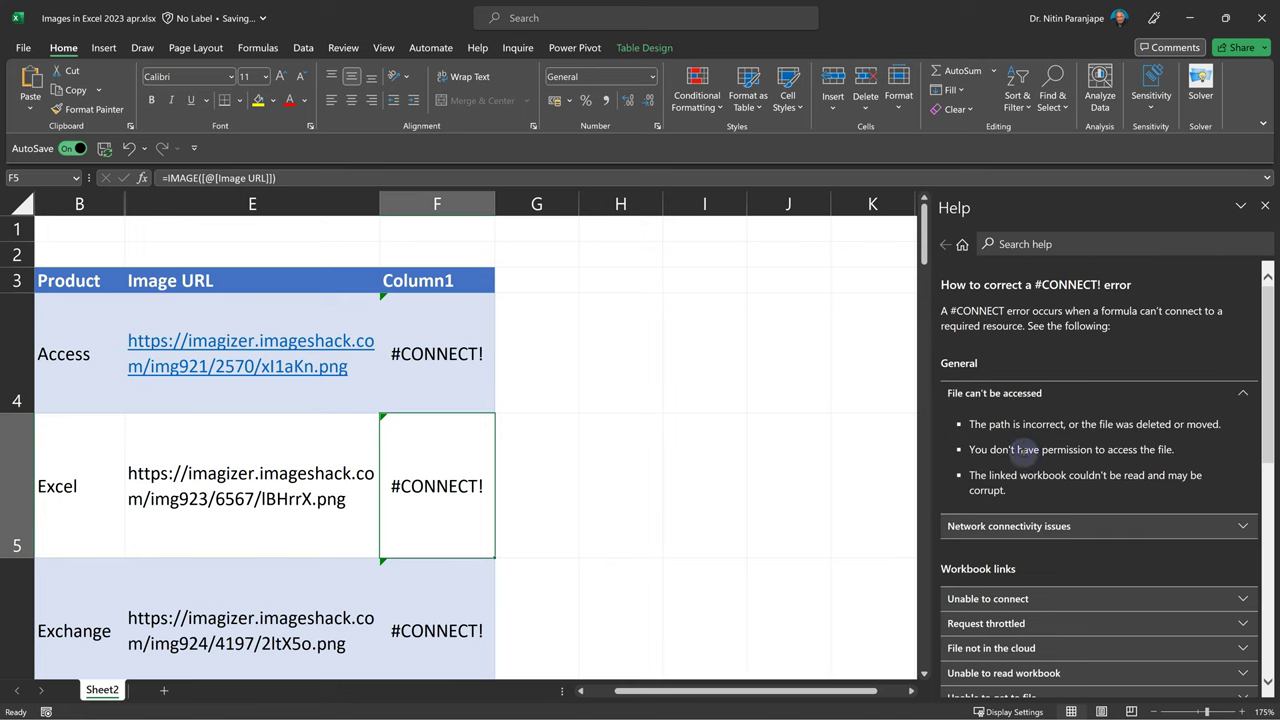
pyautogui.click(1016, 523)
pyautogui.click(1265, 205)
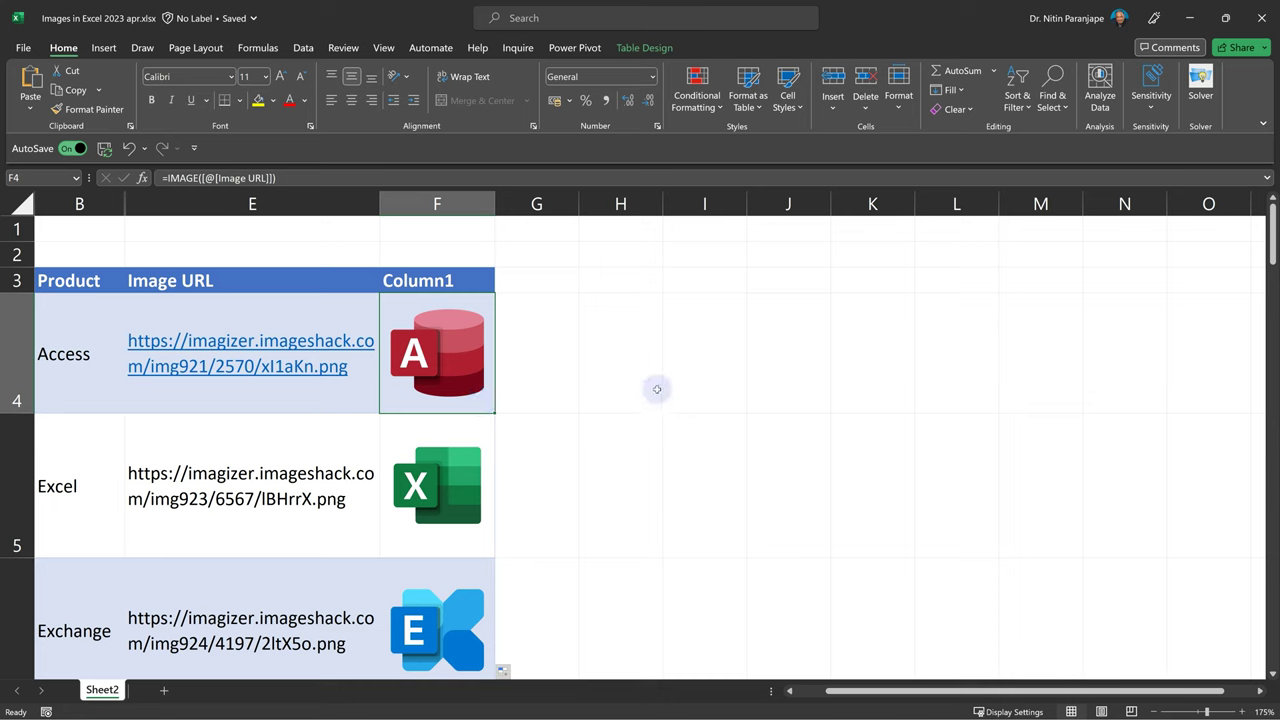
pyautogui.press('F2')
pyautogui.press('Left')
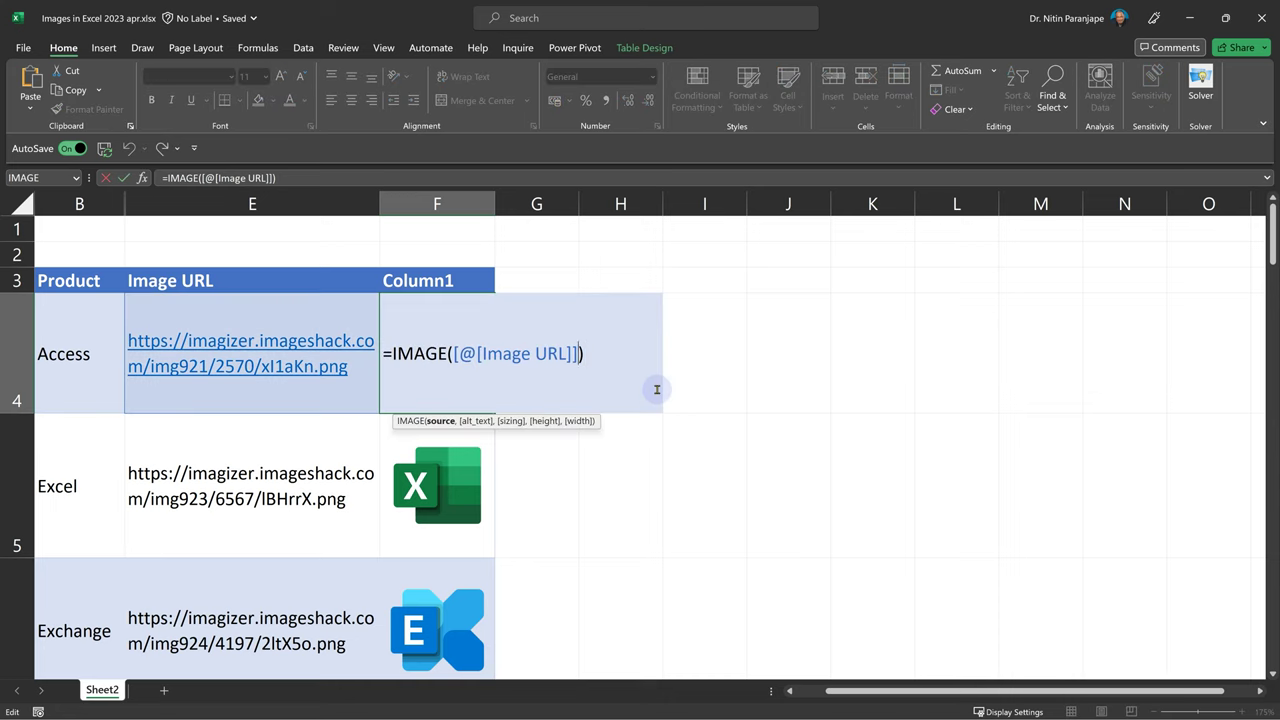
pyautogui.write(',')
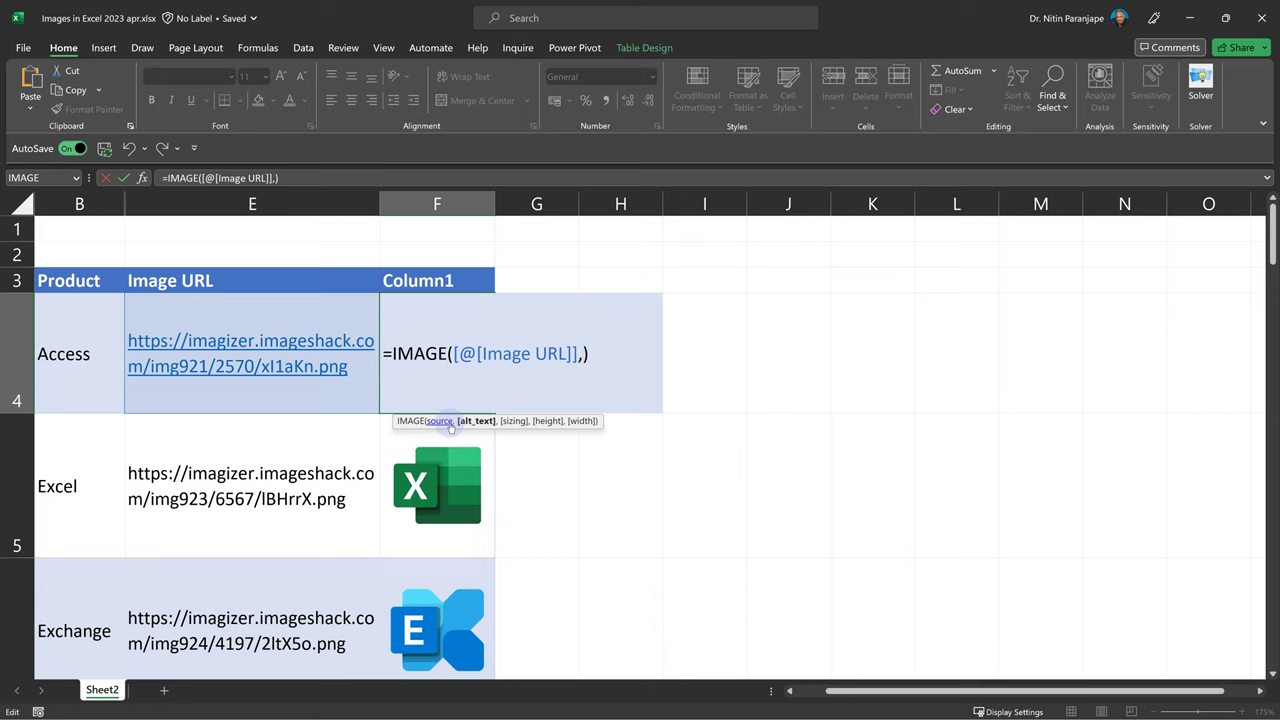
pyautogui.click(70, 360)
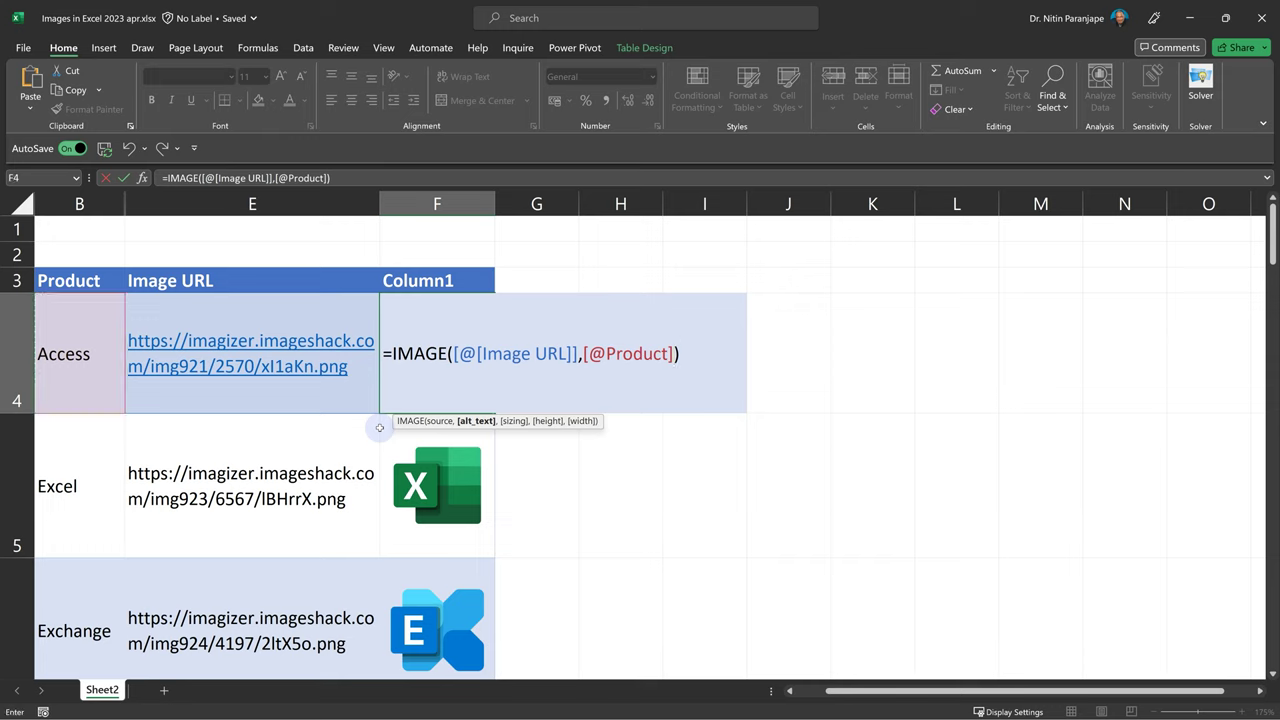
pyautogui.write('& " logo"')
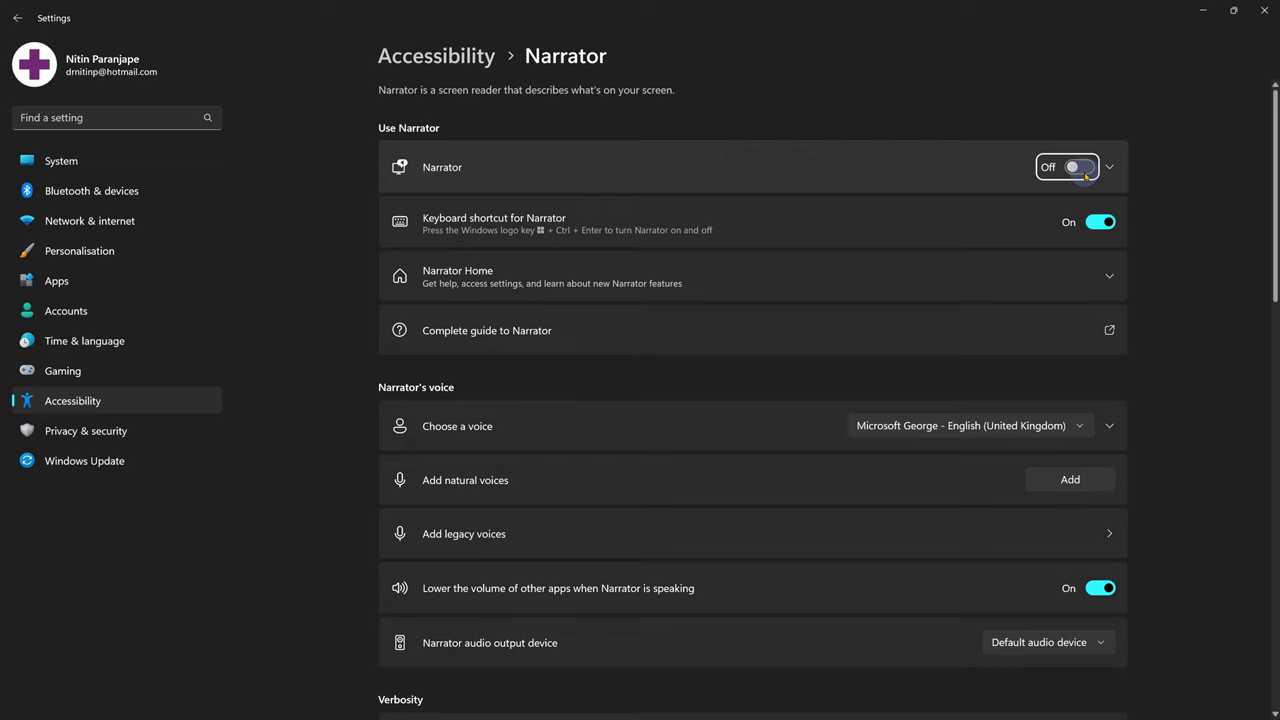
# Switch to the Narrator page in Windows Settings and turn on the Narrator screen reader
pyautogui.click(1080, 168)
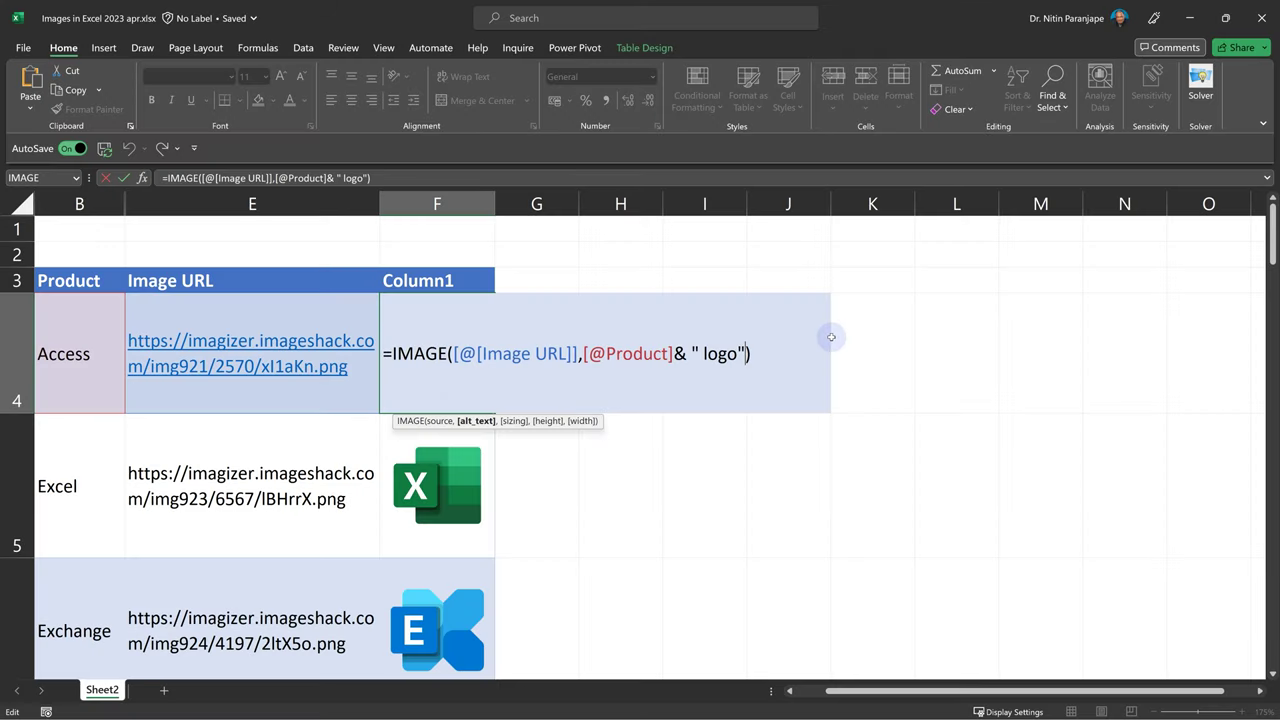
pyautogui.write(',')
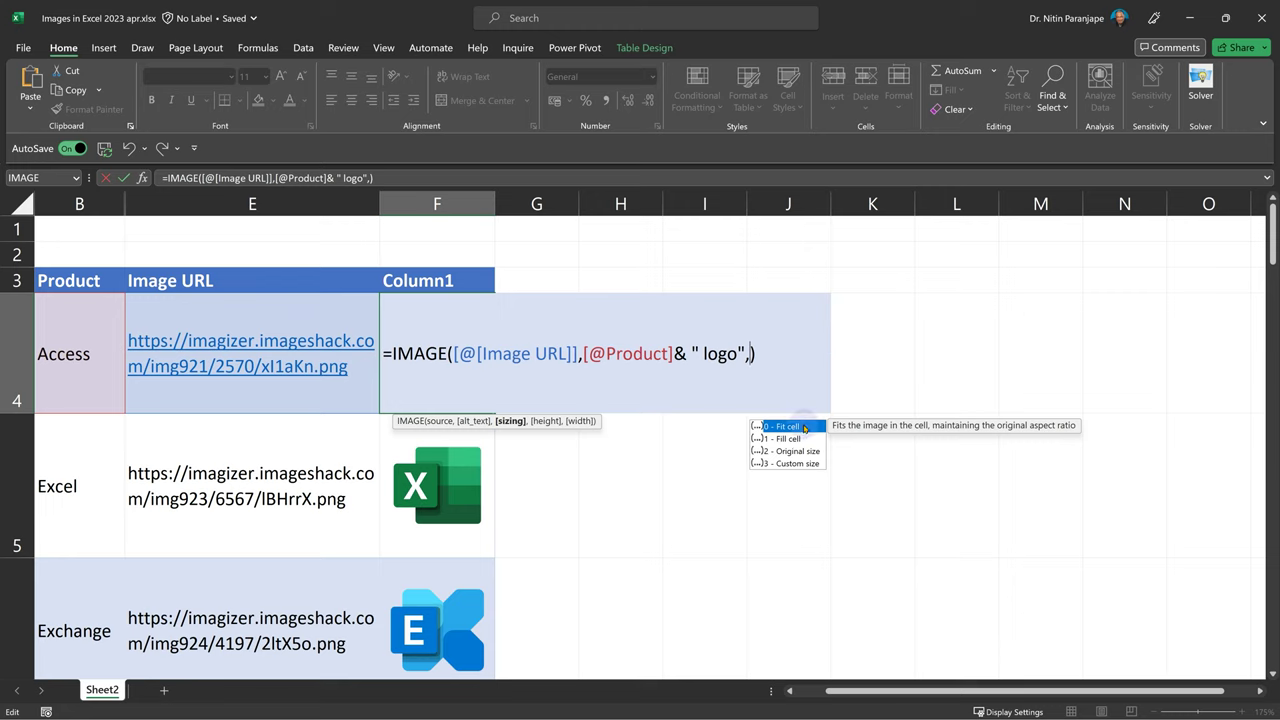
pyautogui.click(682, 274)
pyautogui.press('Escape')
pyautogui.press('Escape')
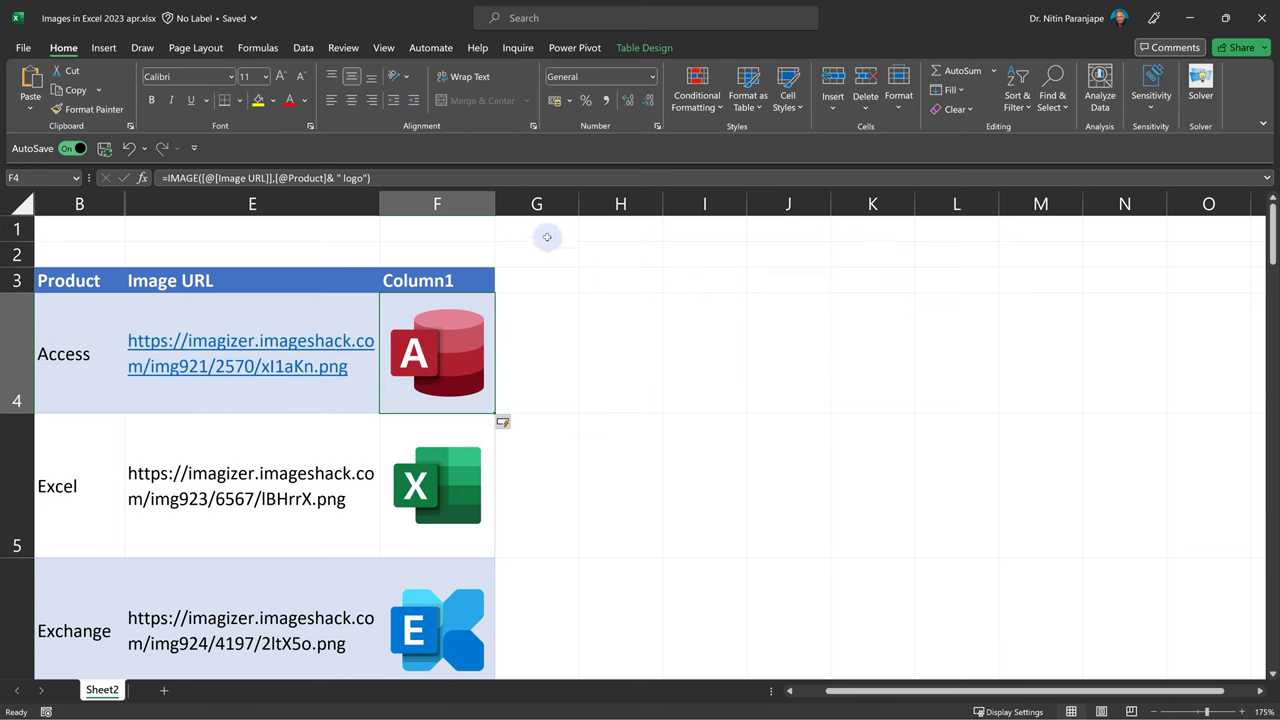
# Increase the height of row 4 and widen column F to well over twice the width of the Image URL column
pyautogui.moveTo(503, 204); pyautogui.dragTo(631, 214)
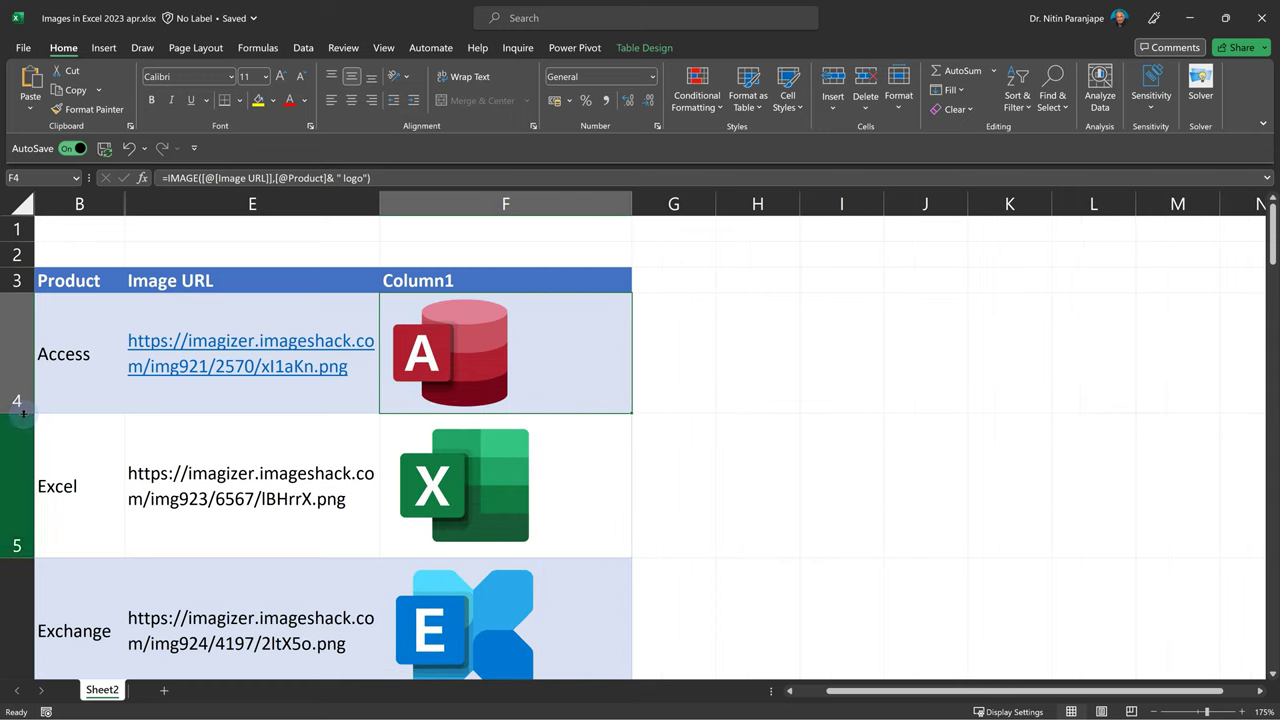
pyautogui.moveTo(22, 408); pyautogui.dragTo(20, 507)
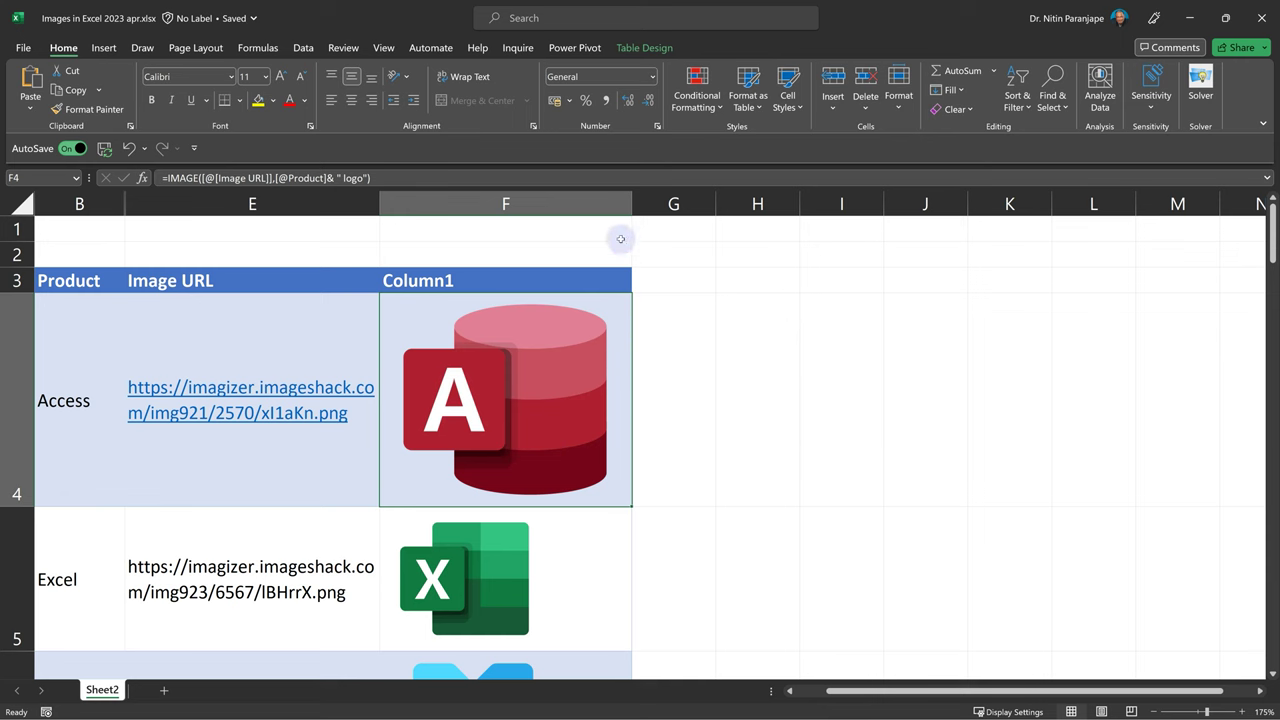
pyautogui.moveTo(632, 203); pyautogui.dragTo(966, 203)
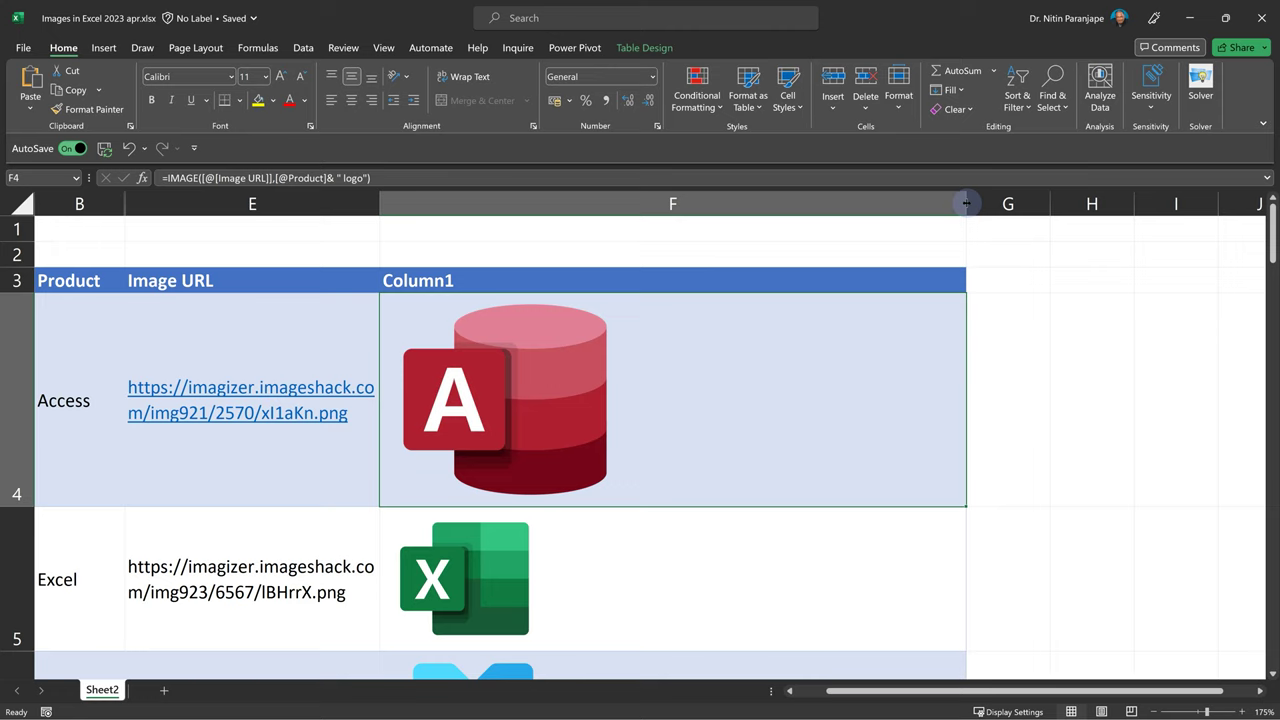
# Add the sizing argument 1 (Fill cell) to the IMAGE formula in F4
pyautogui.doubleClick(555, 380)
pyautogui.press('Left')
pyautogui.write(',')
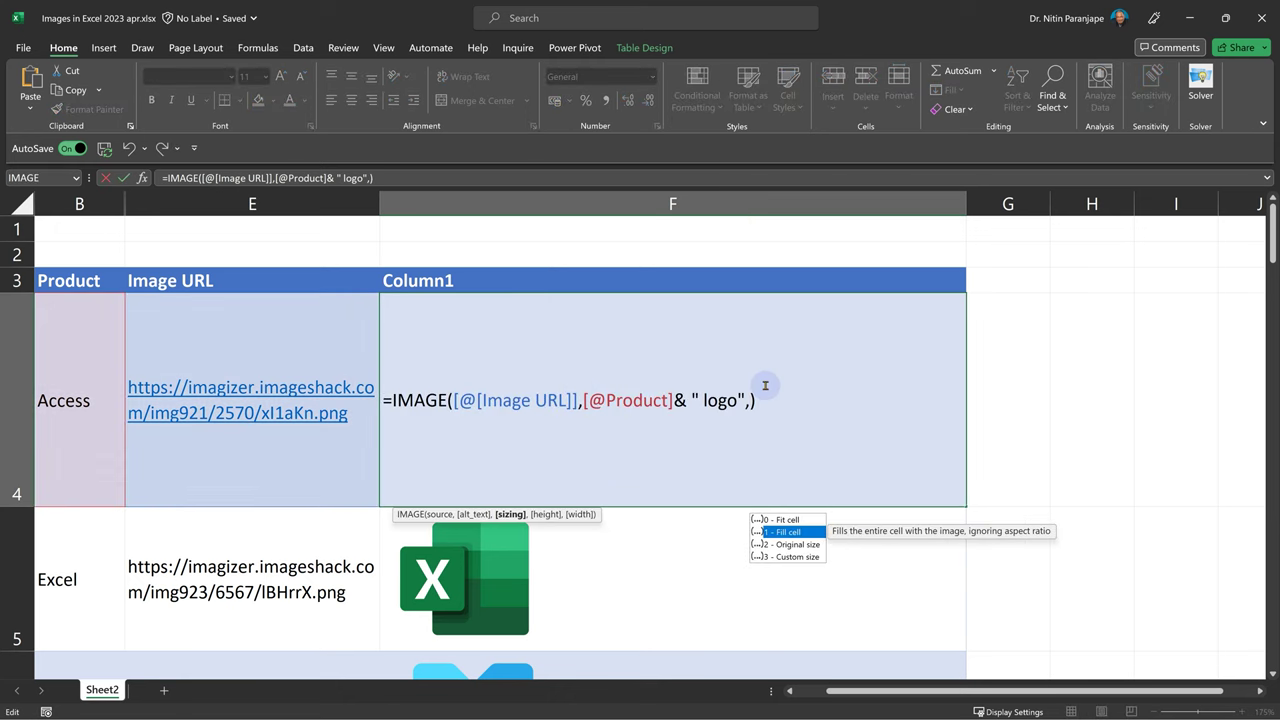
pyautogui.write('1')
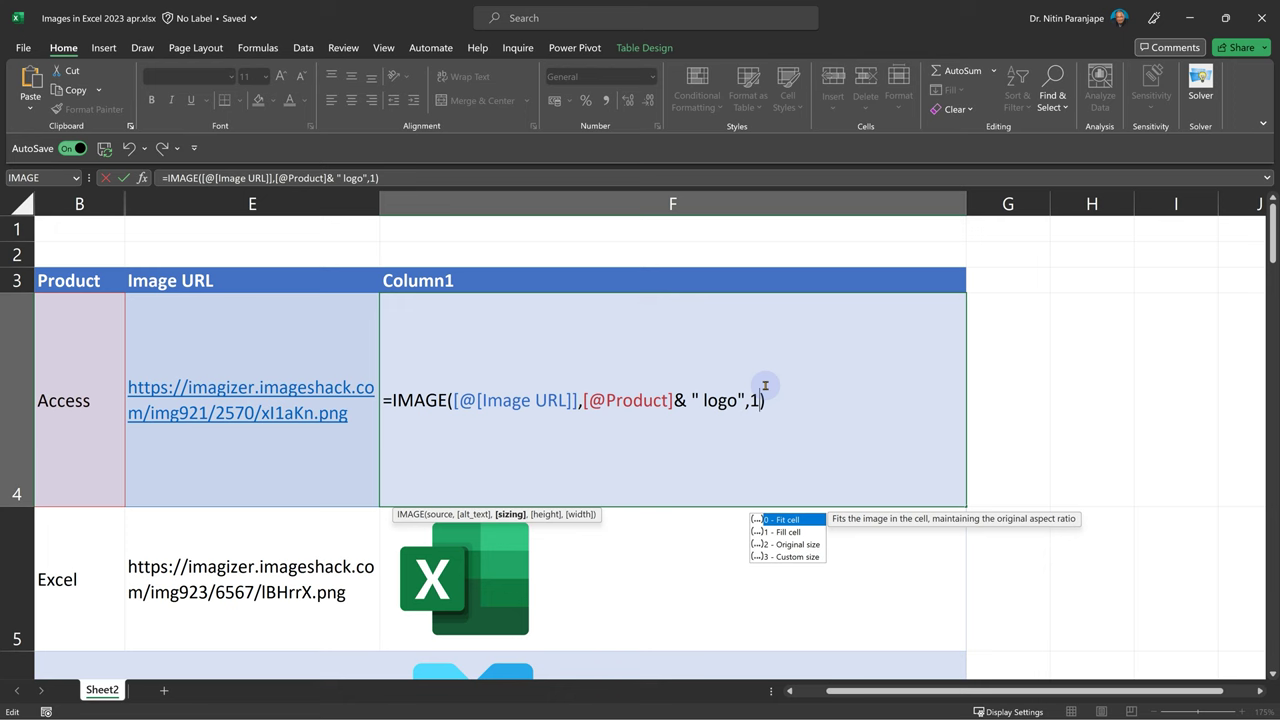
pyautogui.press('Return')
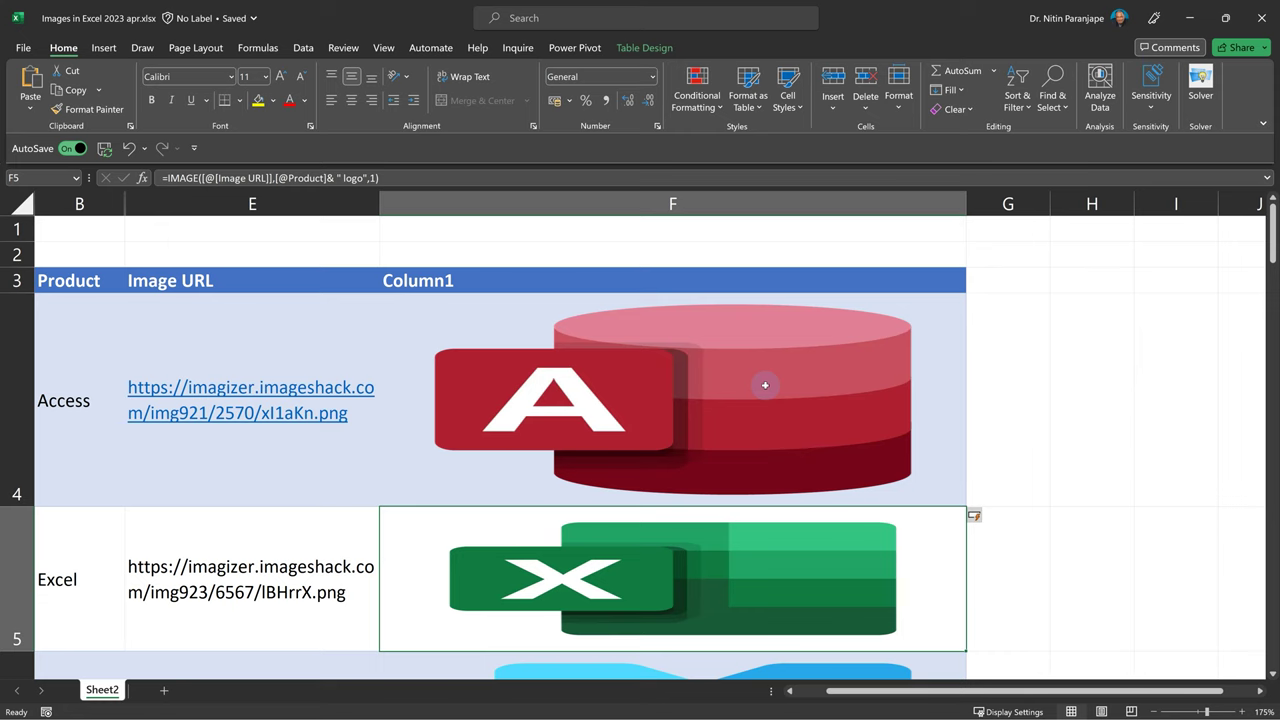
# Change the IMAGE formula's sizing argument to 2 (Original size) from cell F5 and compare with the Access image opened in the browser
pyautogui.press('F2')
pyautogui.press('Left')
pyautogui.press('BackSpace')
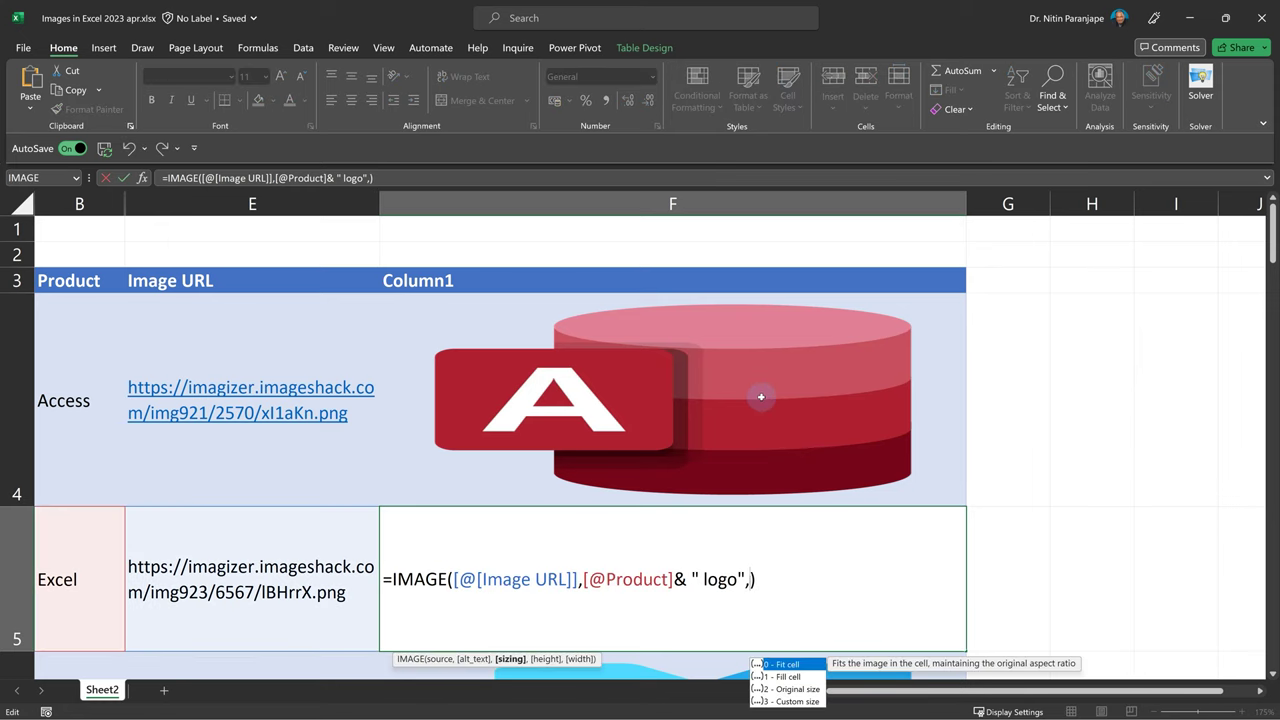
pyautogui.write('2')
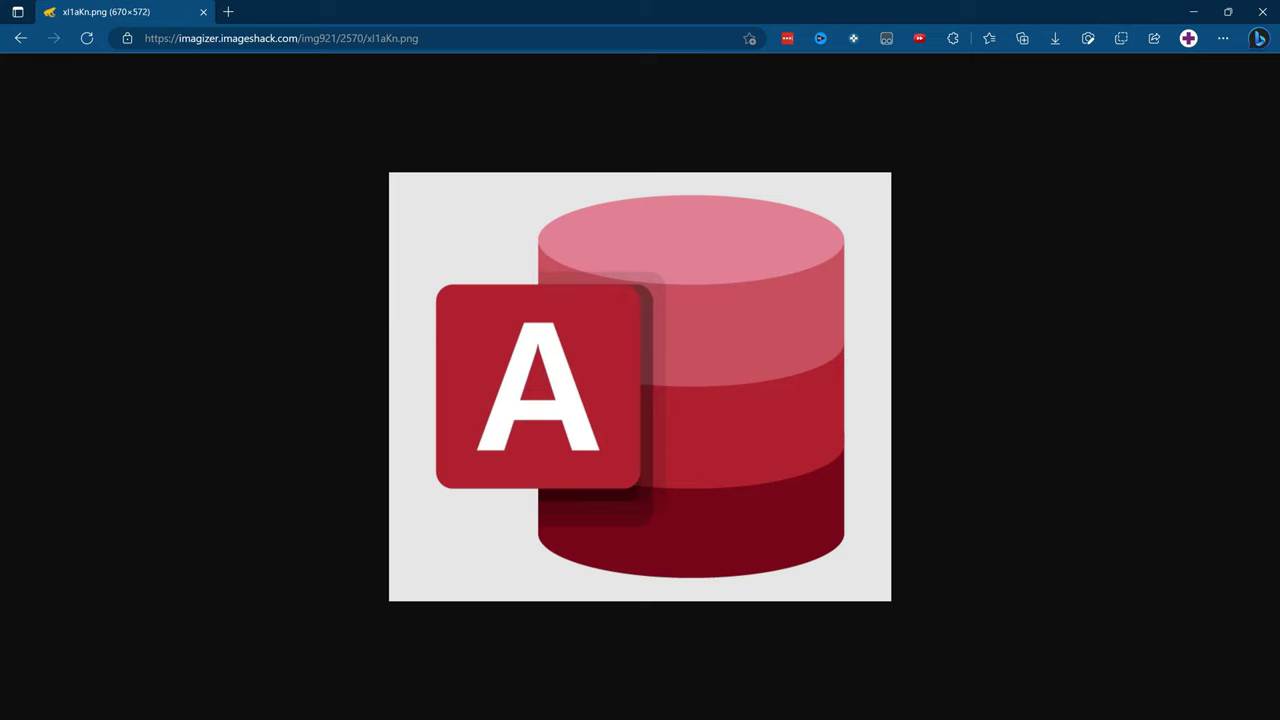
pyautogui.hotkey('alt', 'Tab')
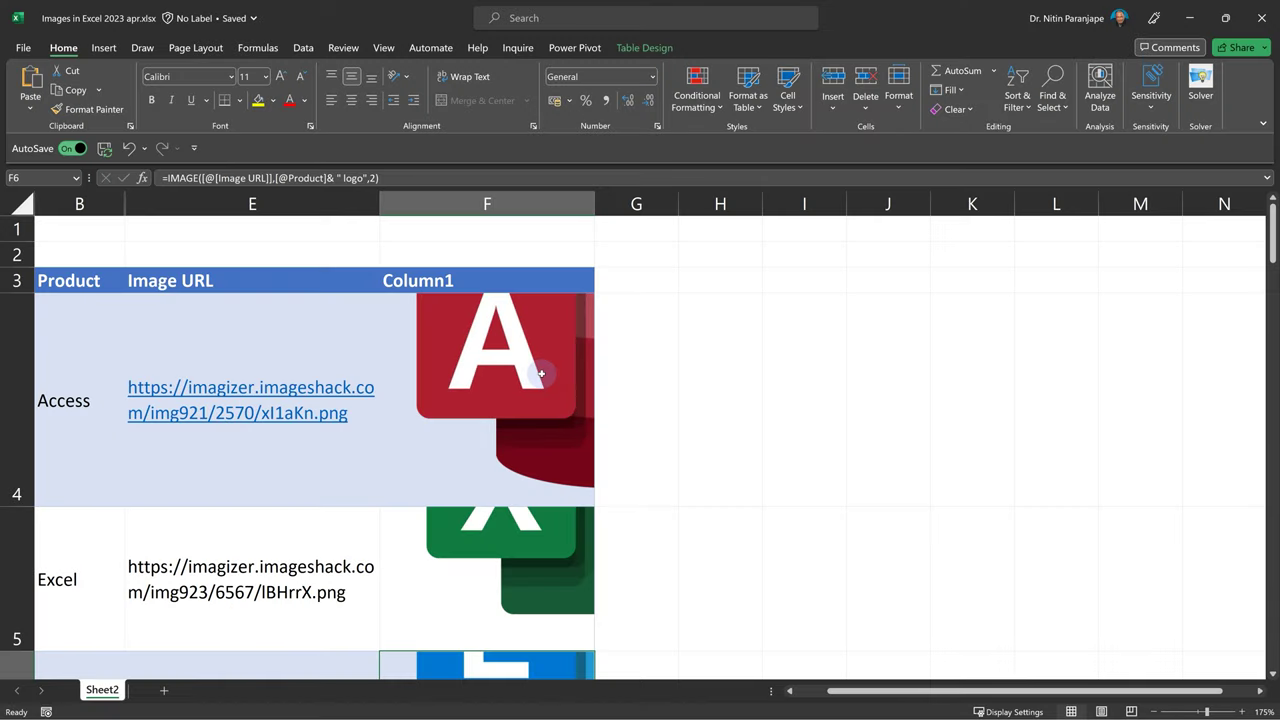
# Change the sizing argument of the IMAGE formula in F4 to 3 (Custom size)
pyautogui.click(540, 373)
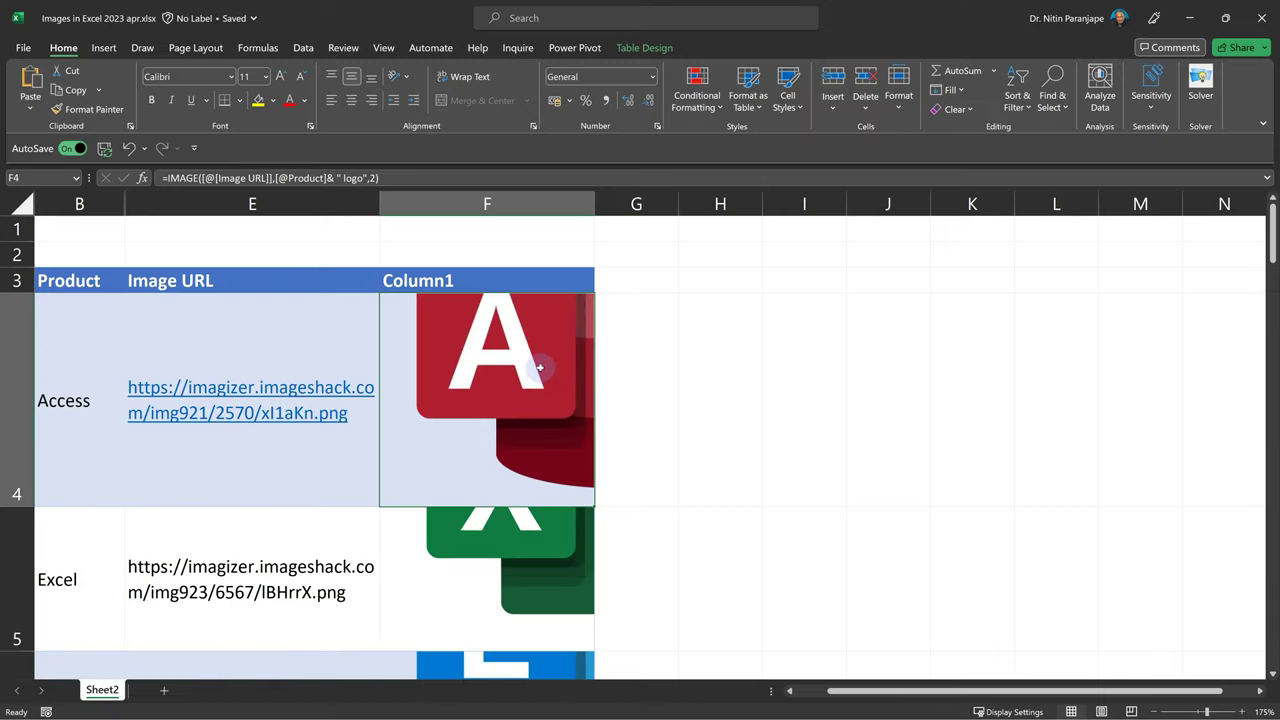
pyautogui.press('F2')
pyautogui.press('Left')
pyautogui.press('BackSpace')
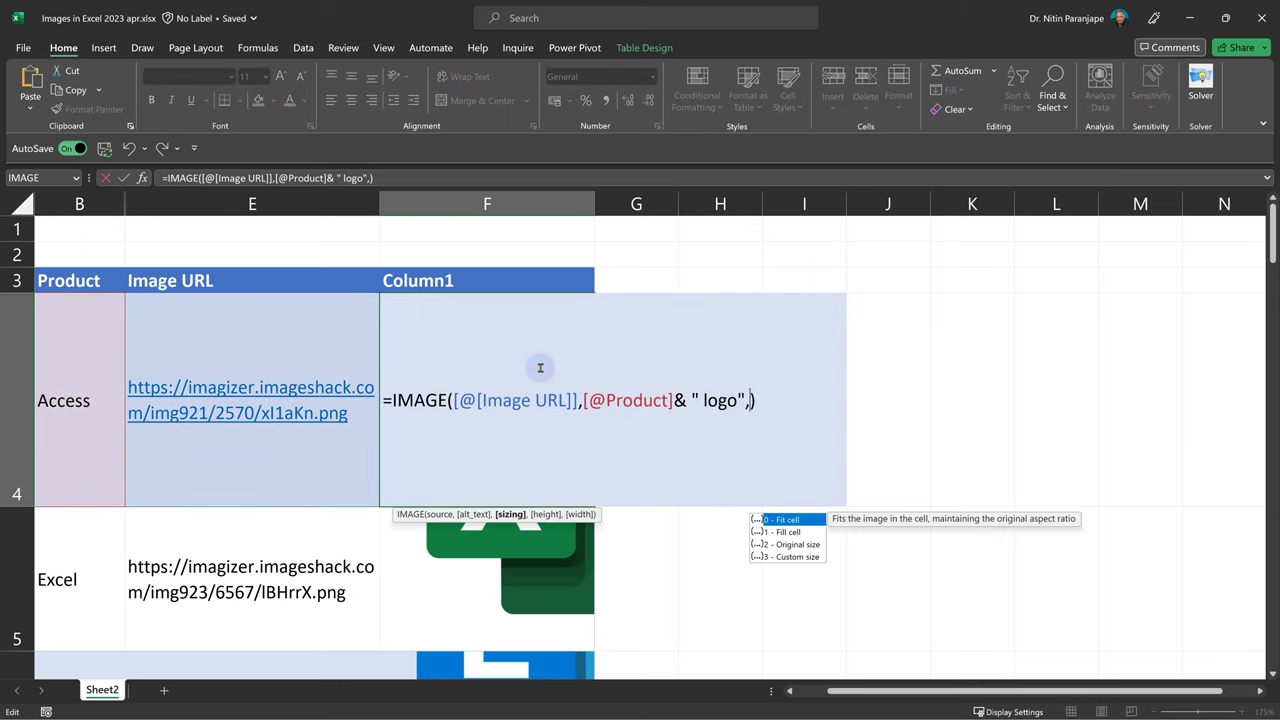
pyautogui.write('3')
pyautogui.press('Return')
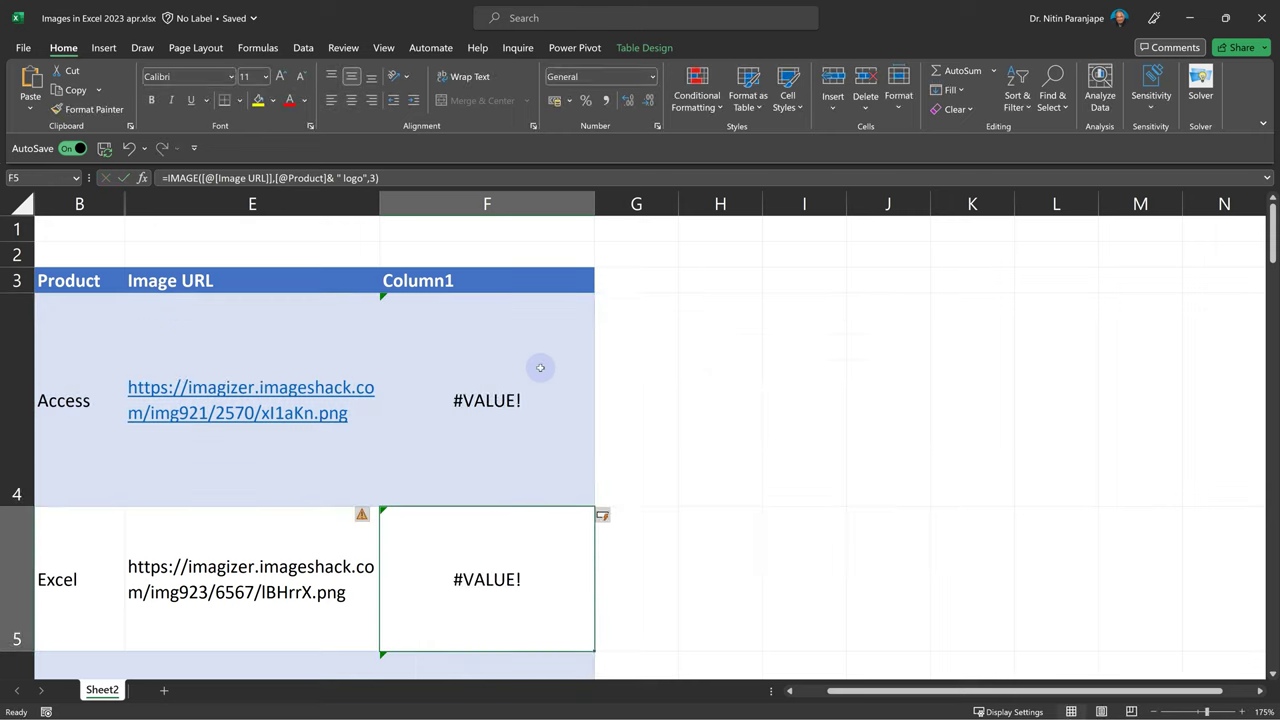
# Add a height of 200 and a width of 700 to the IMAGE formula in F4, and widen column F to fit the logos
pyautogui.click(540, 368)
pyautogui.press('F2')
pyautogui.press('Left')
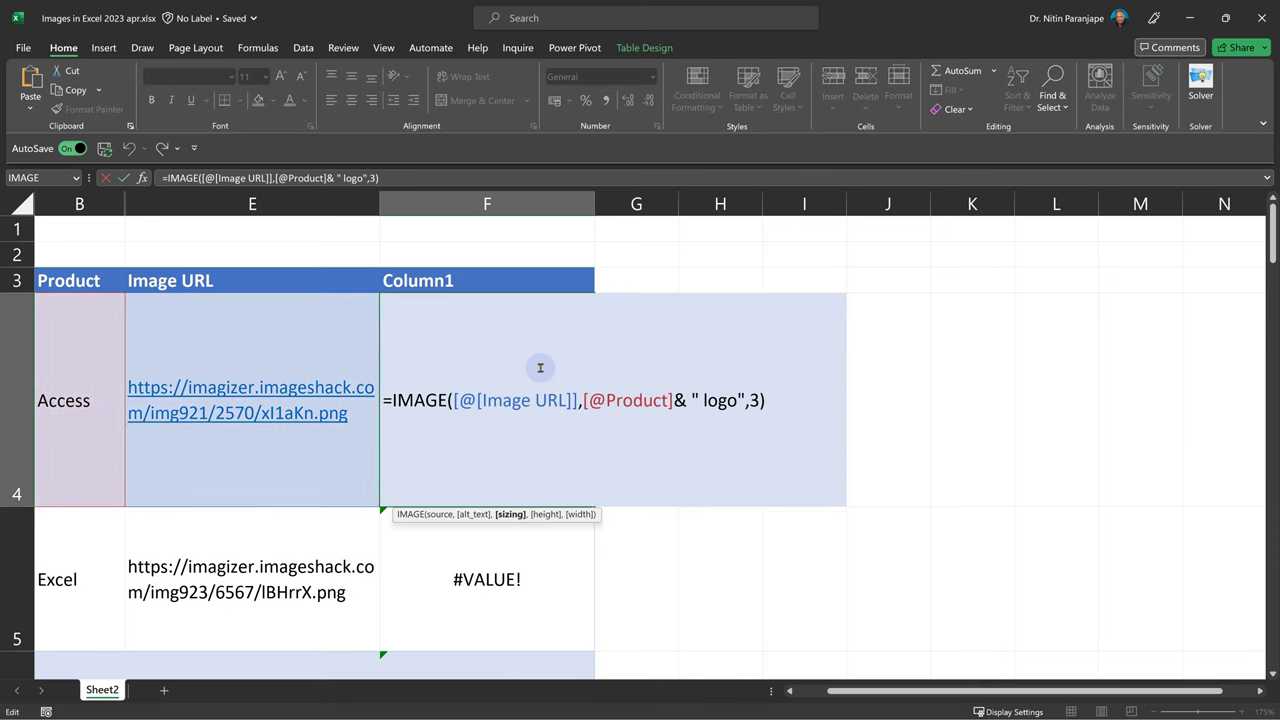
pyautogui.write(',200,700')
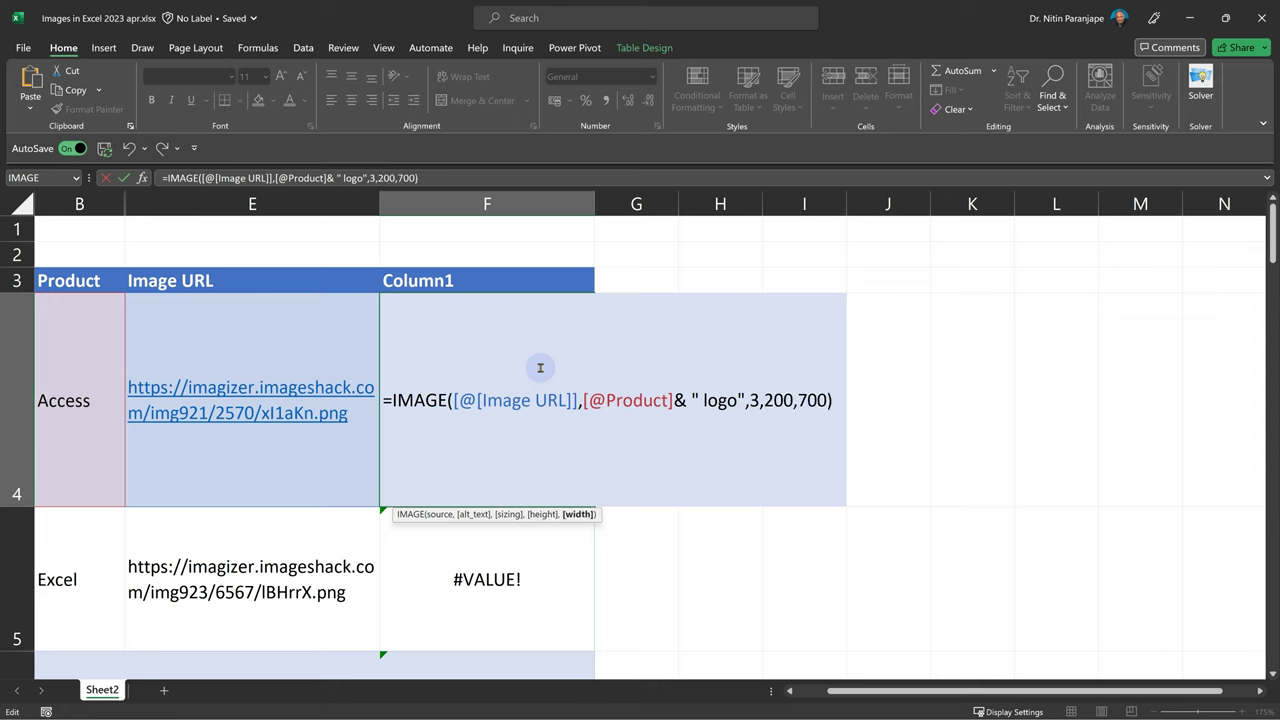
pyautogui.press('Return')
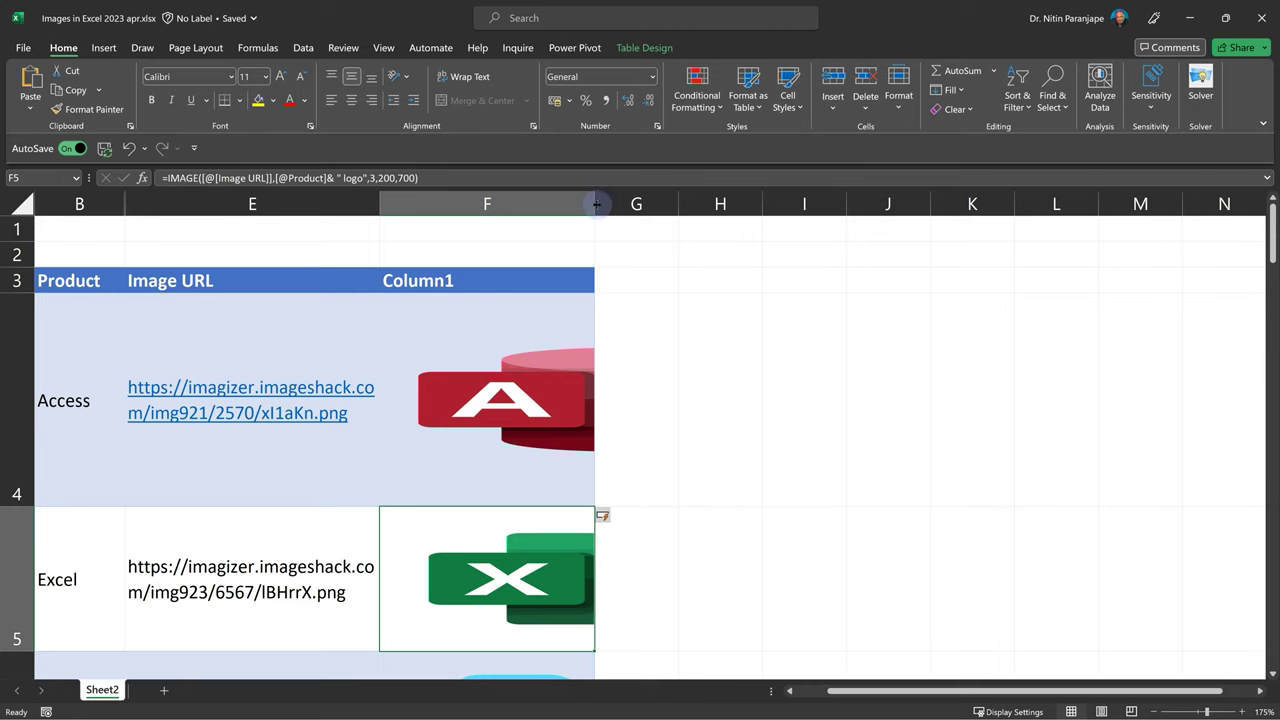
pyautogui.moveTo(596, 204); pyautogui.dragTo(1001, 204)
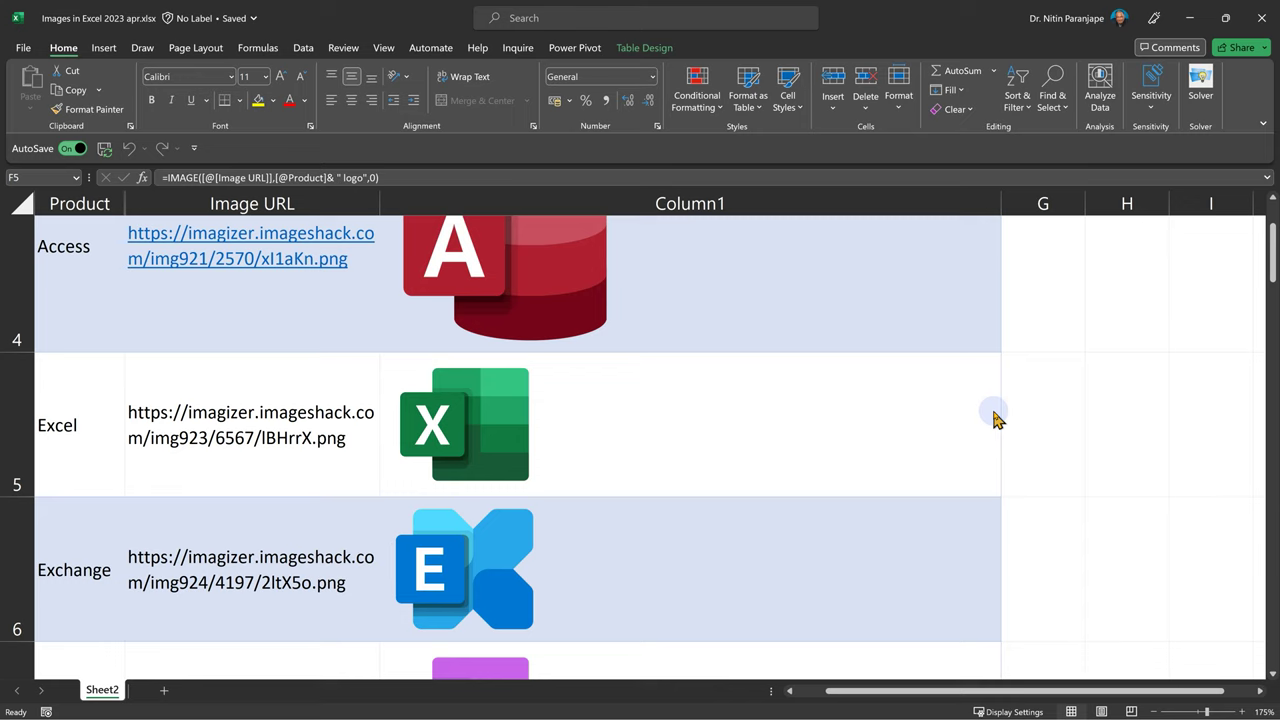
pyautogui.click(996, 418)
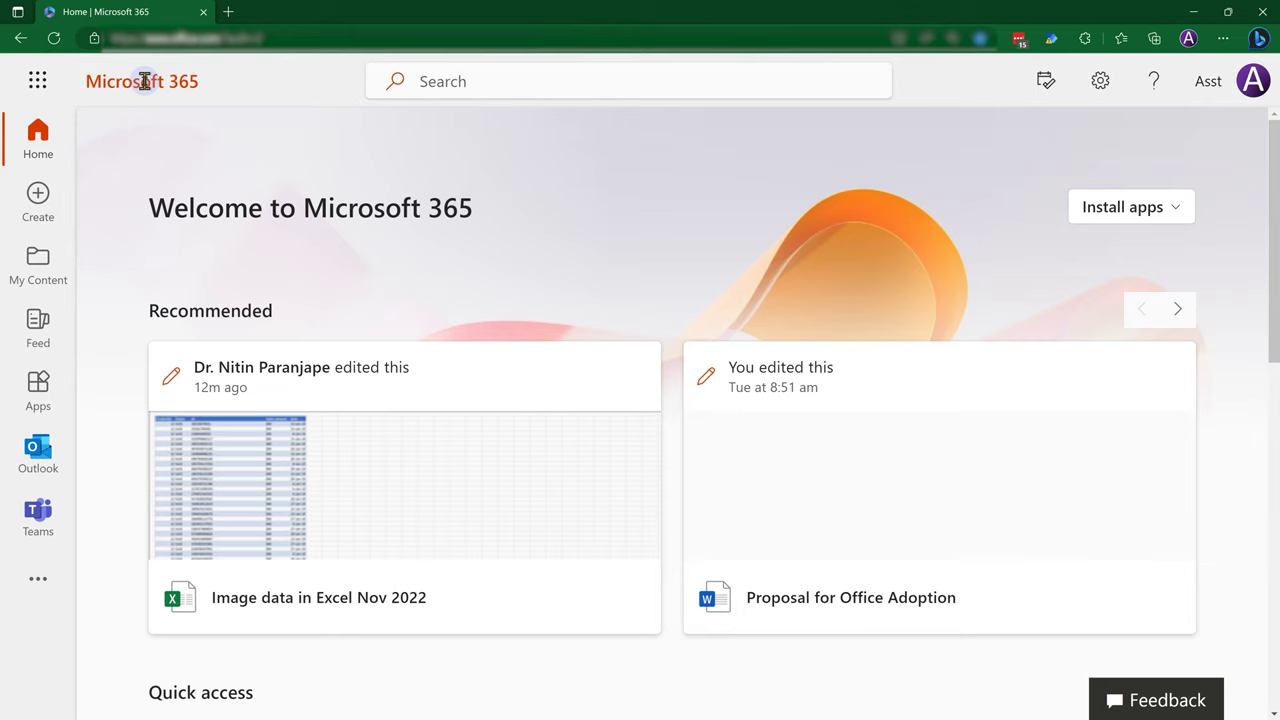
# Open Microsoft Lists from the Microsoft 365 home page and create a blank list named test2
pyautogui.click(37, 80)
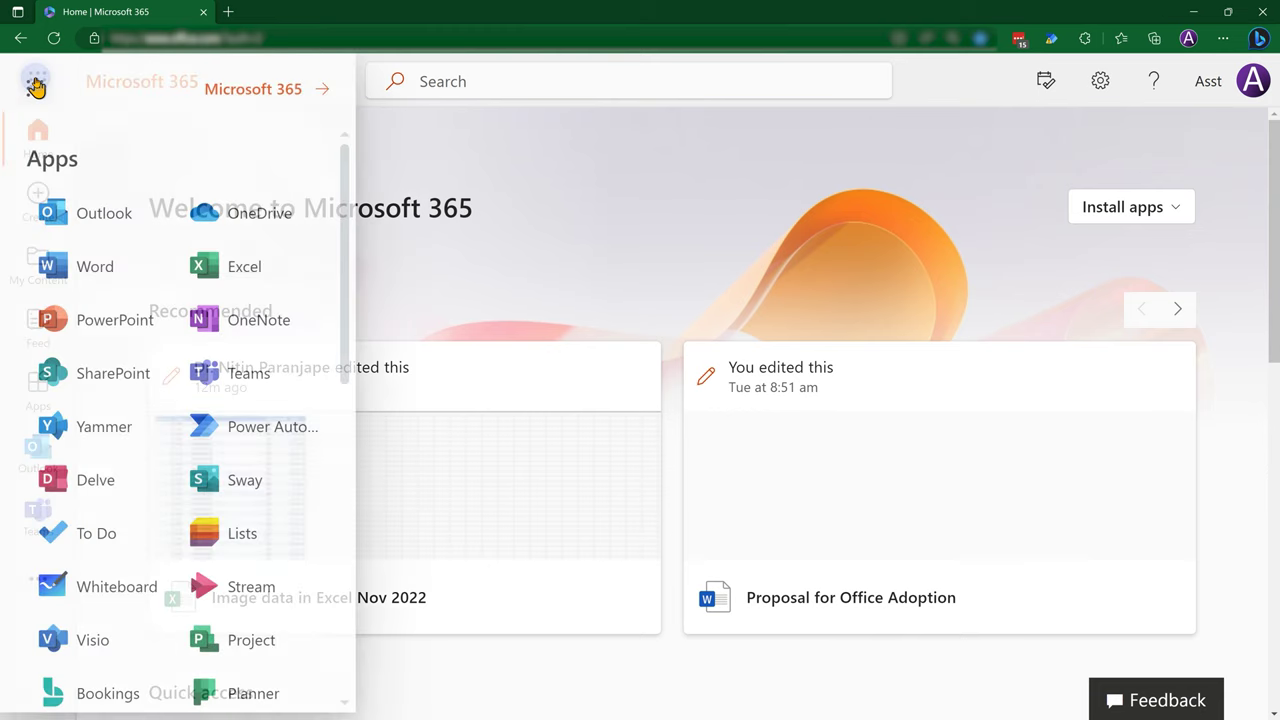
pyautogui.click(244, 540)
pyautogui.click(638, 134)
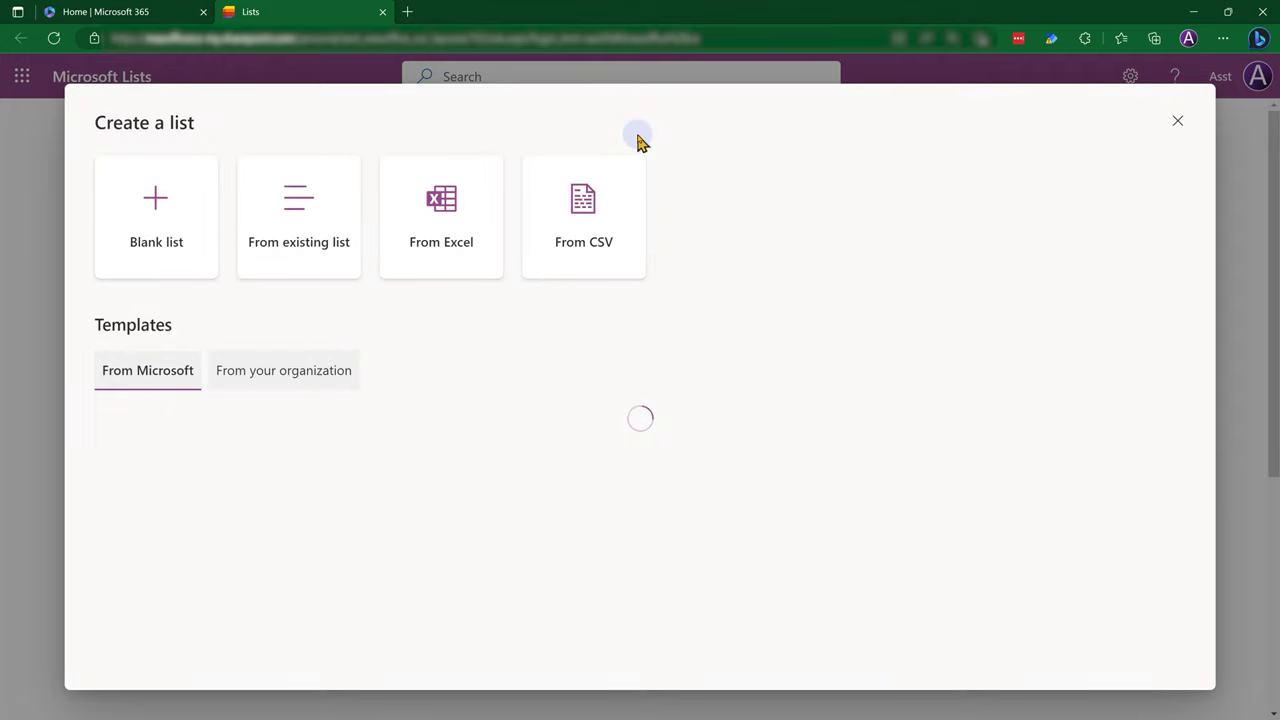
pyautogui.click(125, 234)
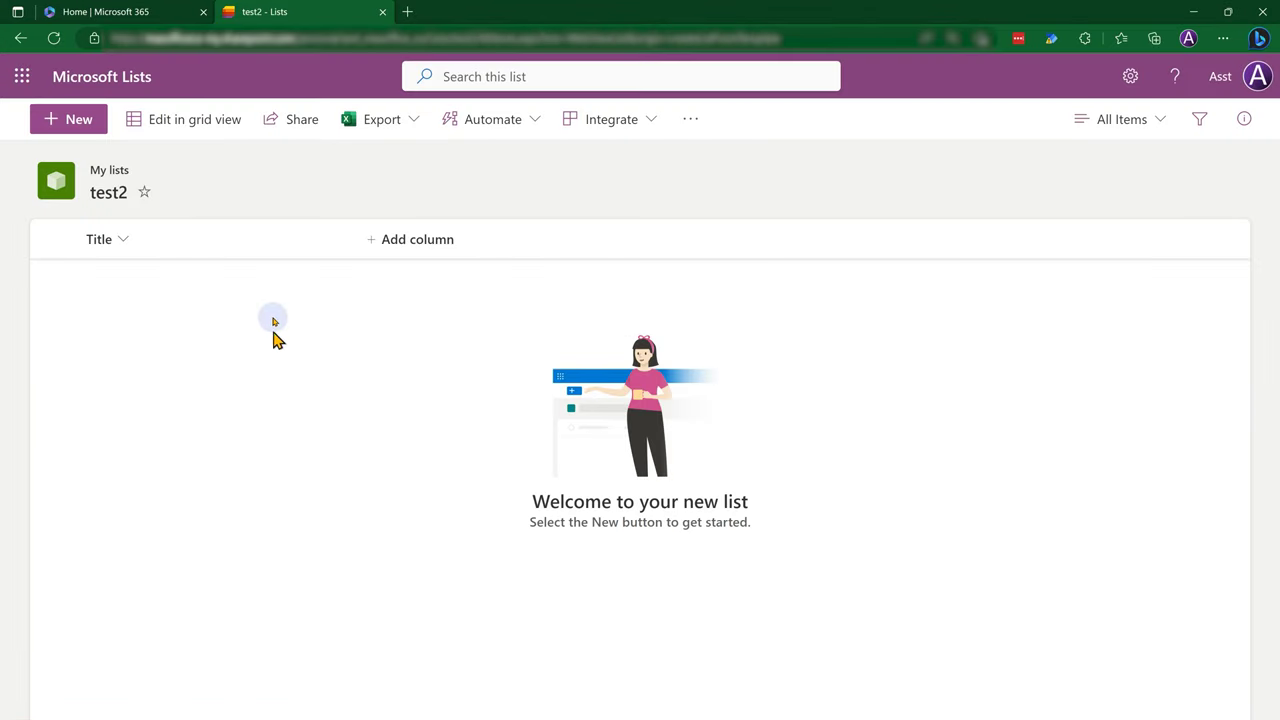
# Add an Image column named Photo to the test2 list
pyautogui.click(456, 246)
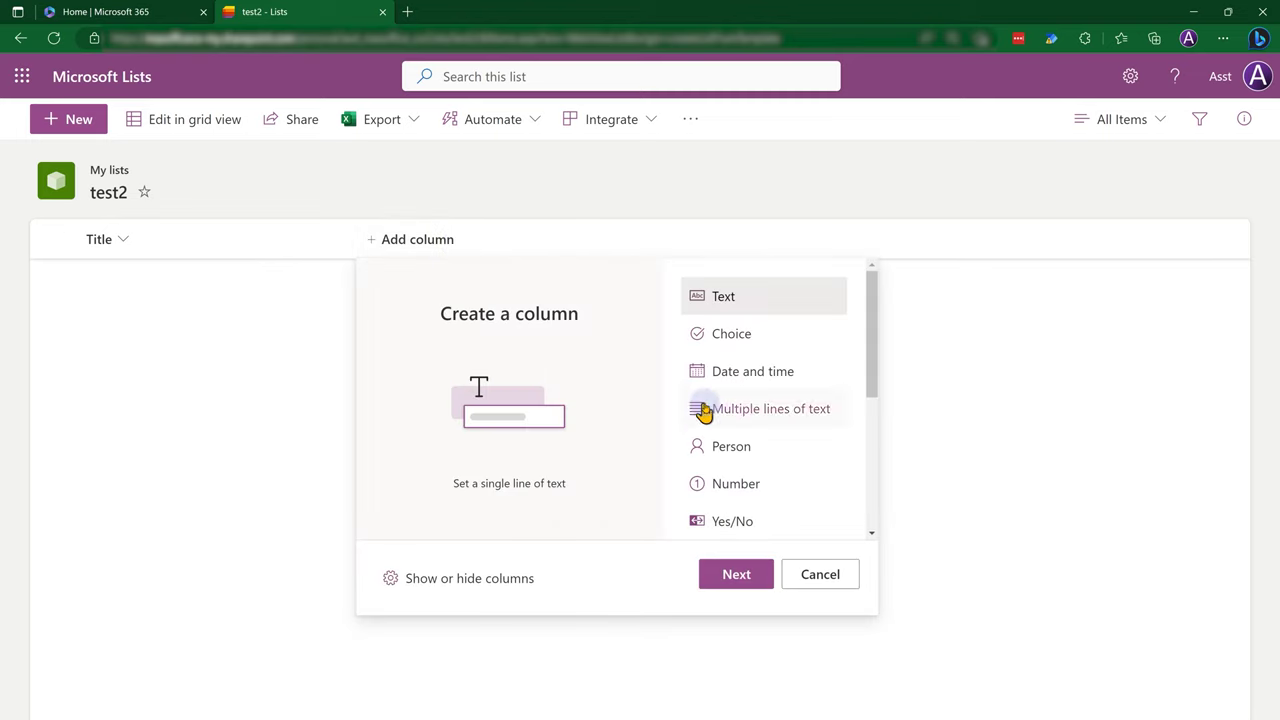
pyautogui.scroll(-3, 749, 423)
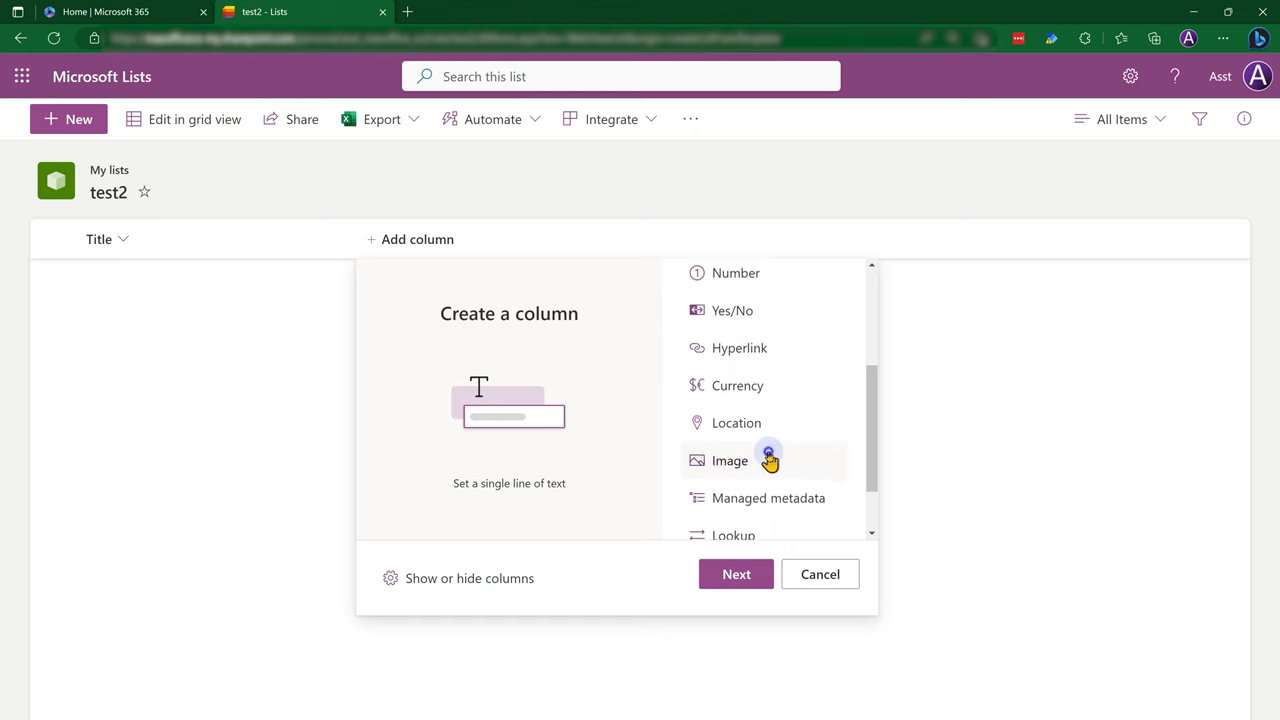
pyautogui.click(766, 466)
pyautogui.click(760, 574)
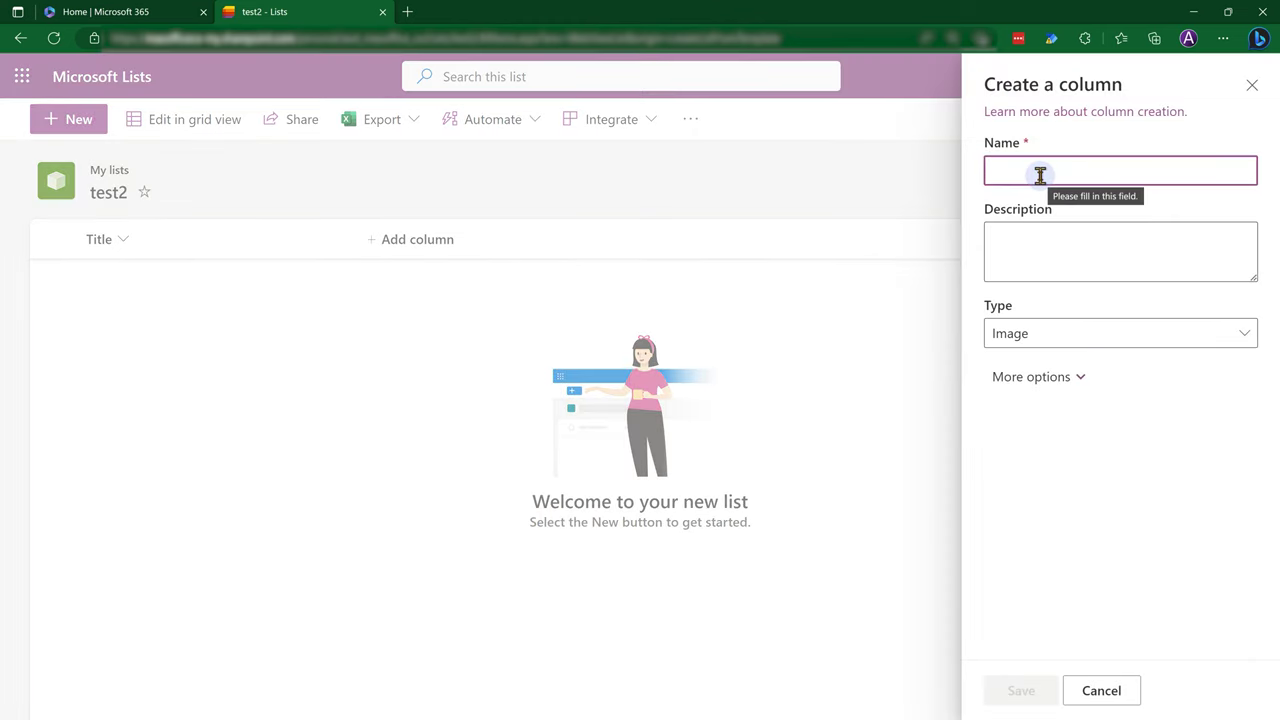
pyautogui.write('Photo')
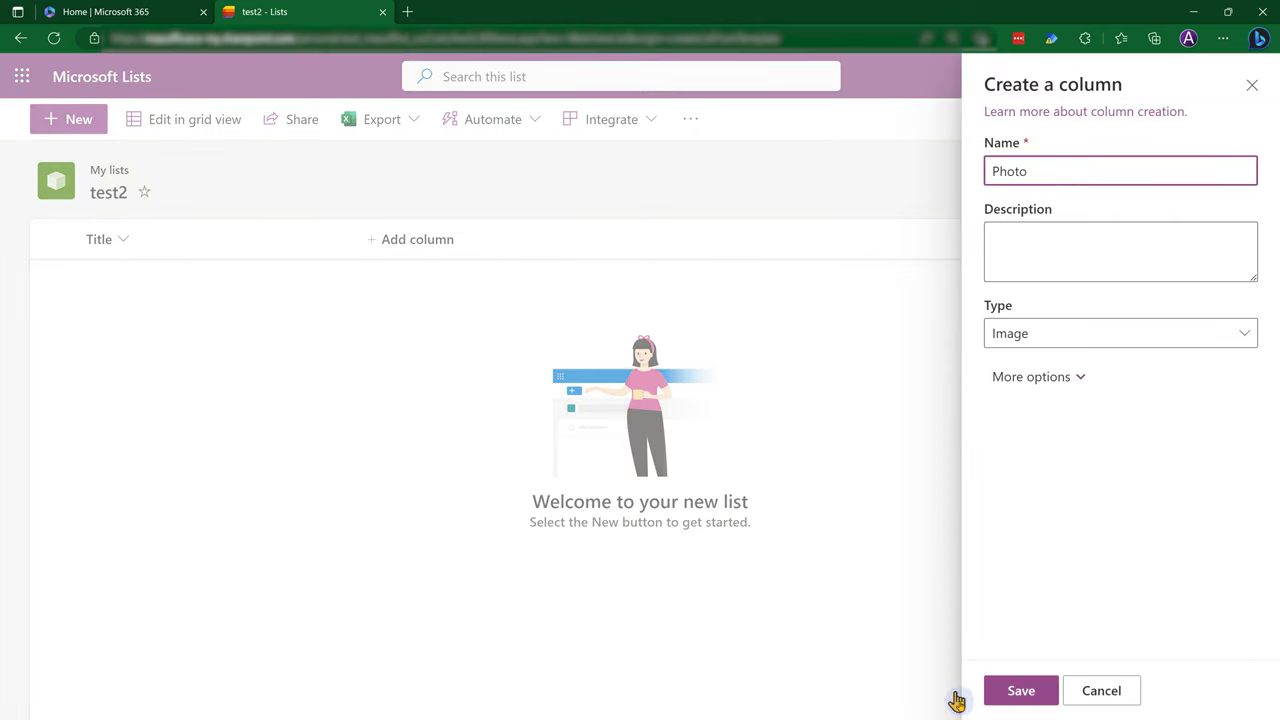
pyautogui.click(1010, 692)
pyautogui.click(70, 122)
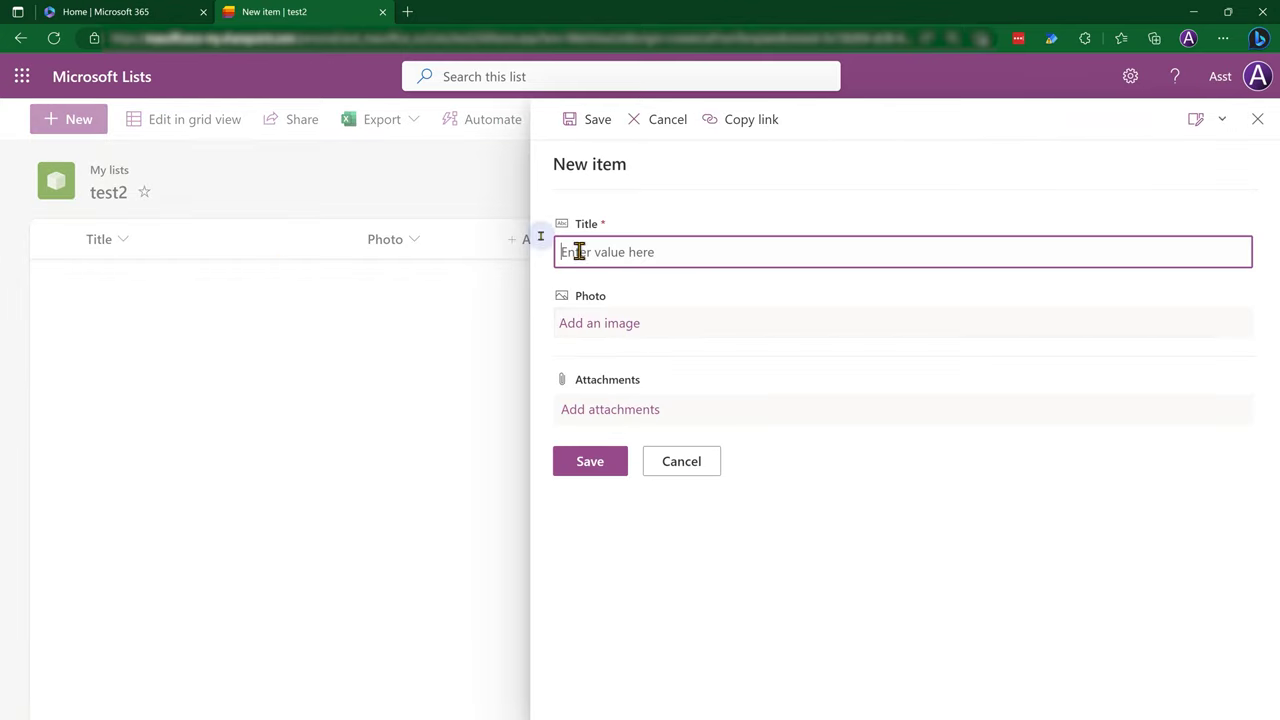
pyautogui.click(603, 322)
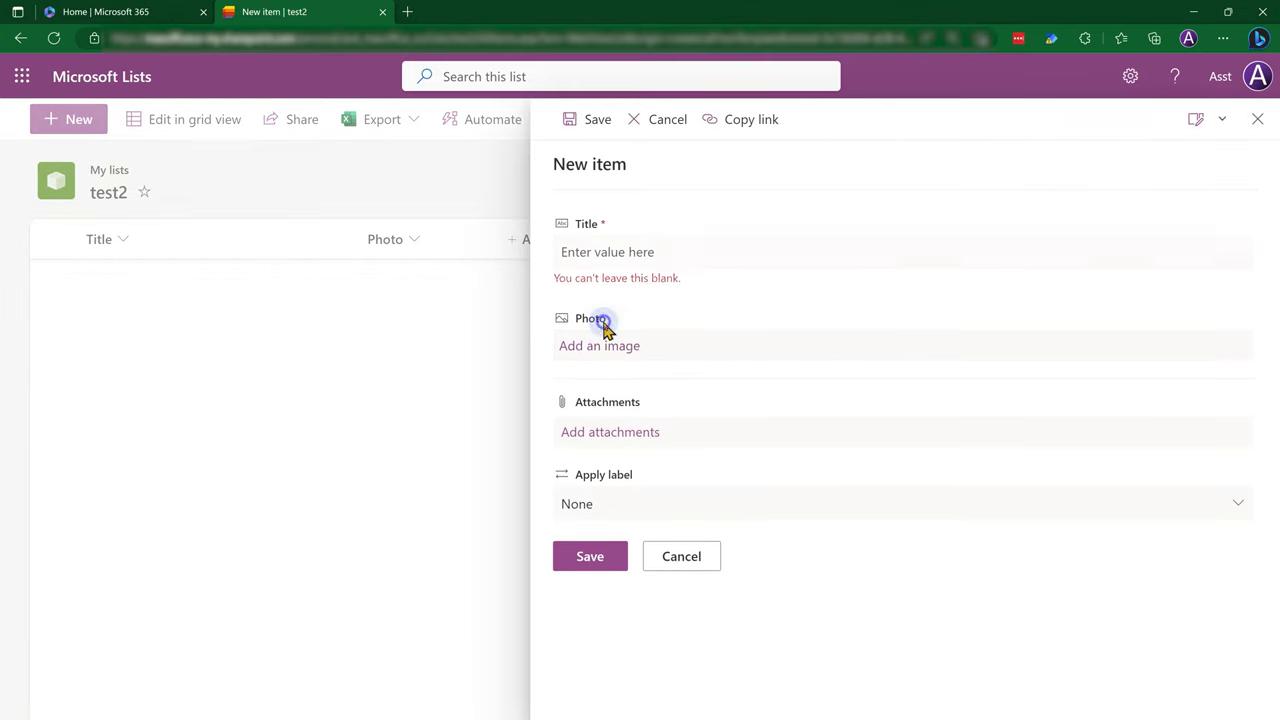
pyautogui.click(684, 556)
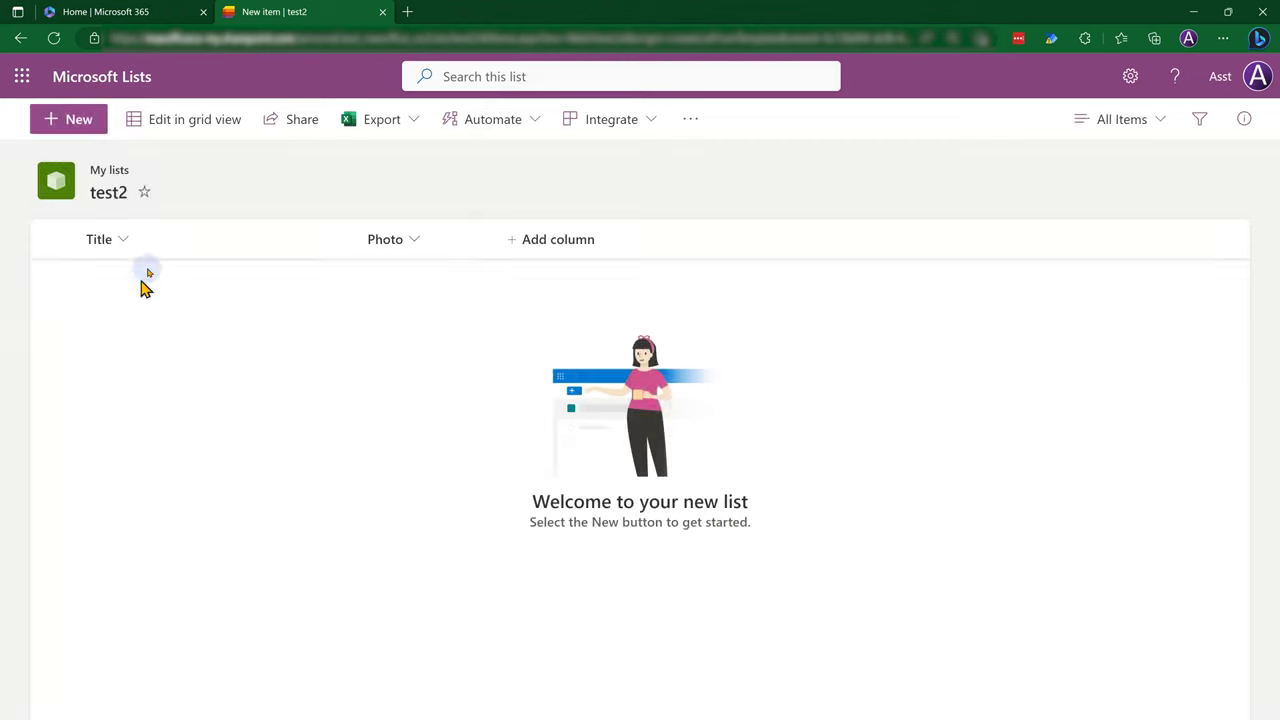
# Switch the test2 list to grid editing and select the Photo cell of the new row
pyautogui.click(191, 124)
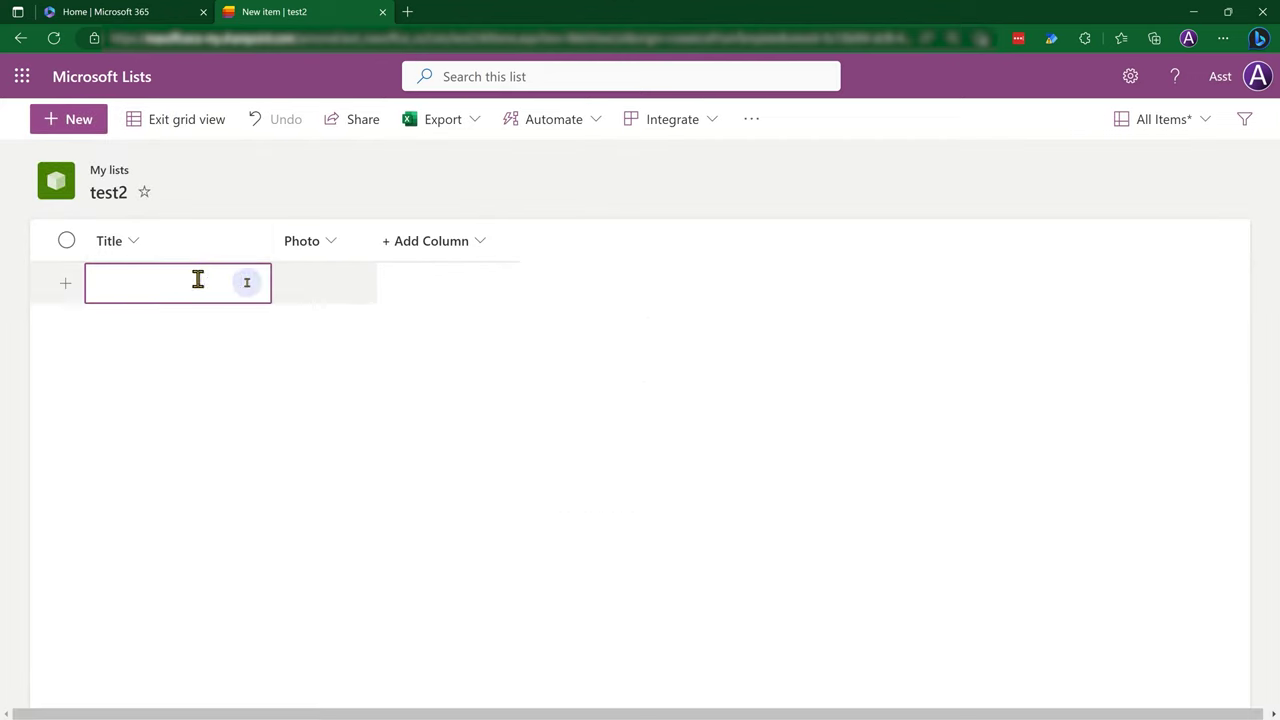
pyautogui.click(312, 288)
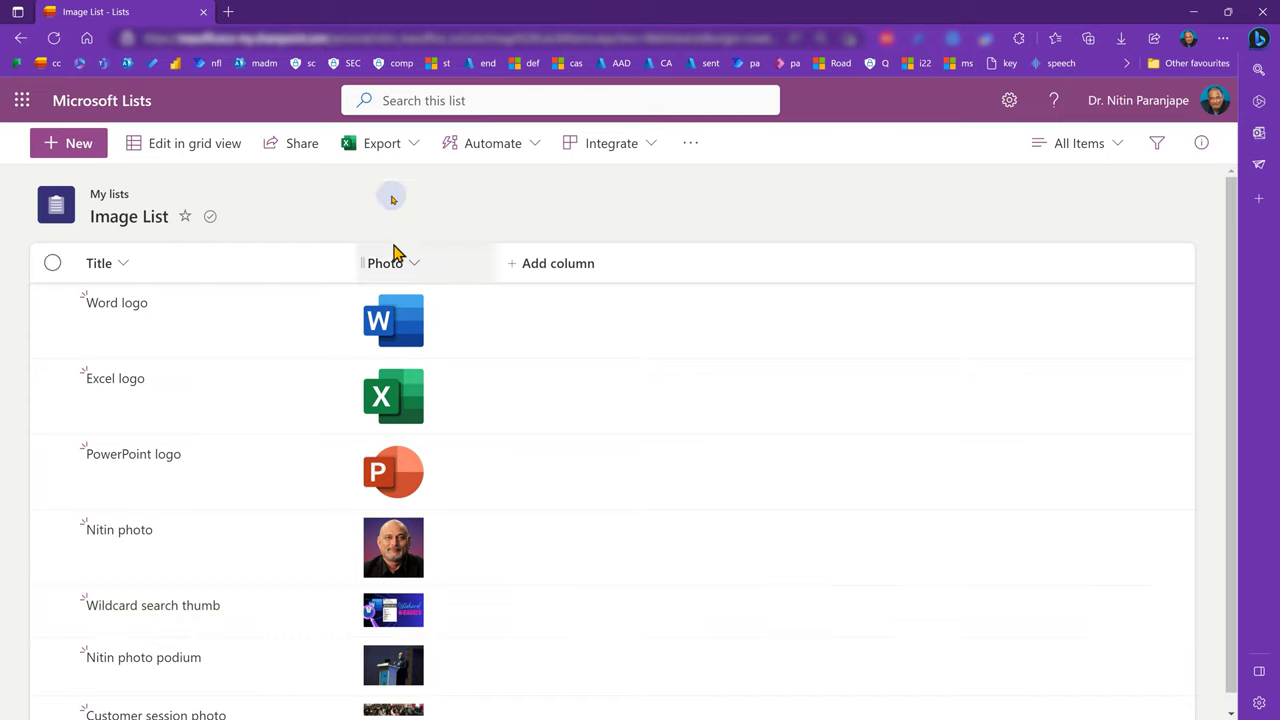
# Export Image List to Excel, open the downloaded query (18).iqy file and enable its data connection
pyautogui.click(380, 145)
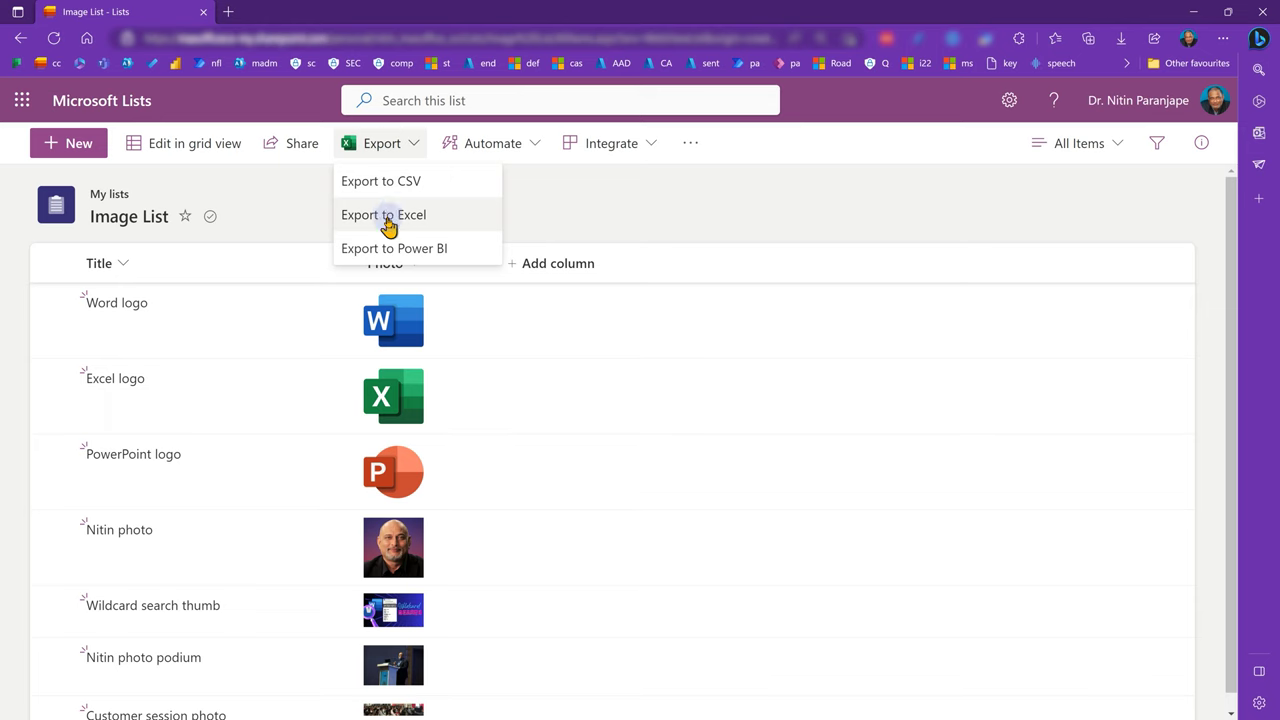
pyautogui.click(388, 222)
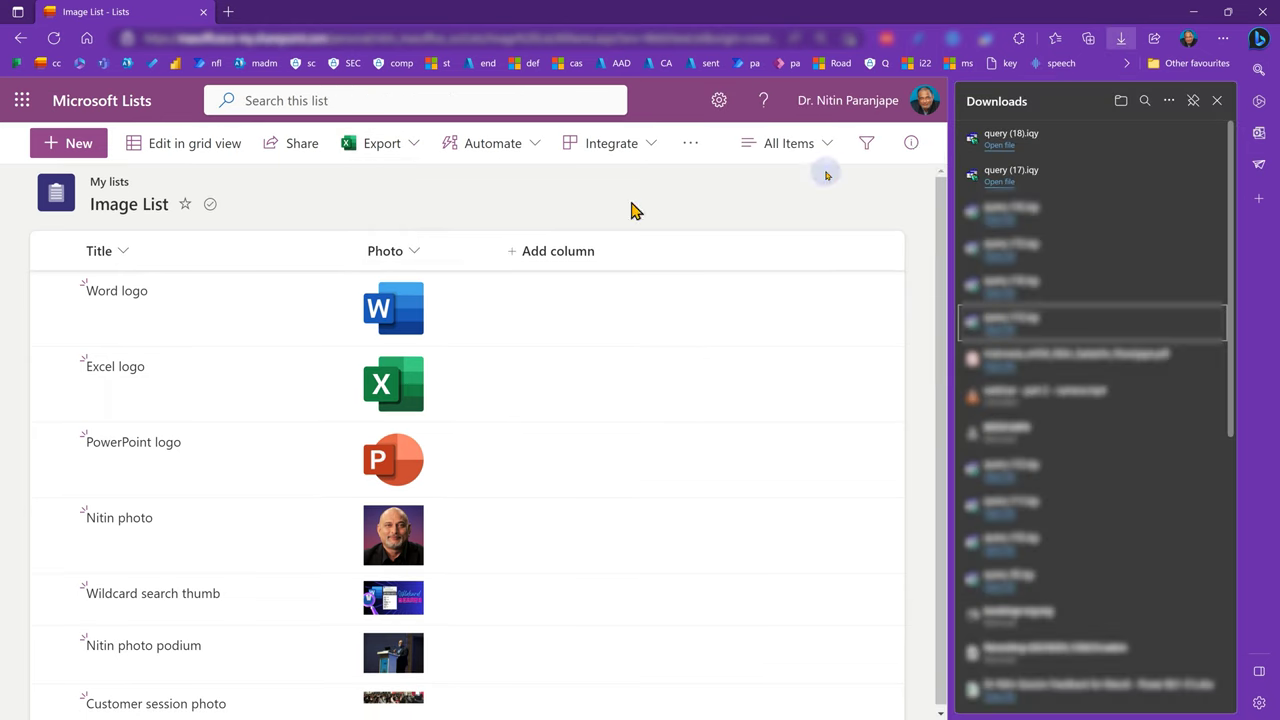
pyautogui.click(1005, 148)
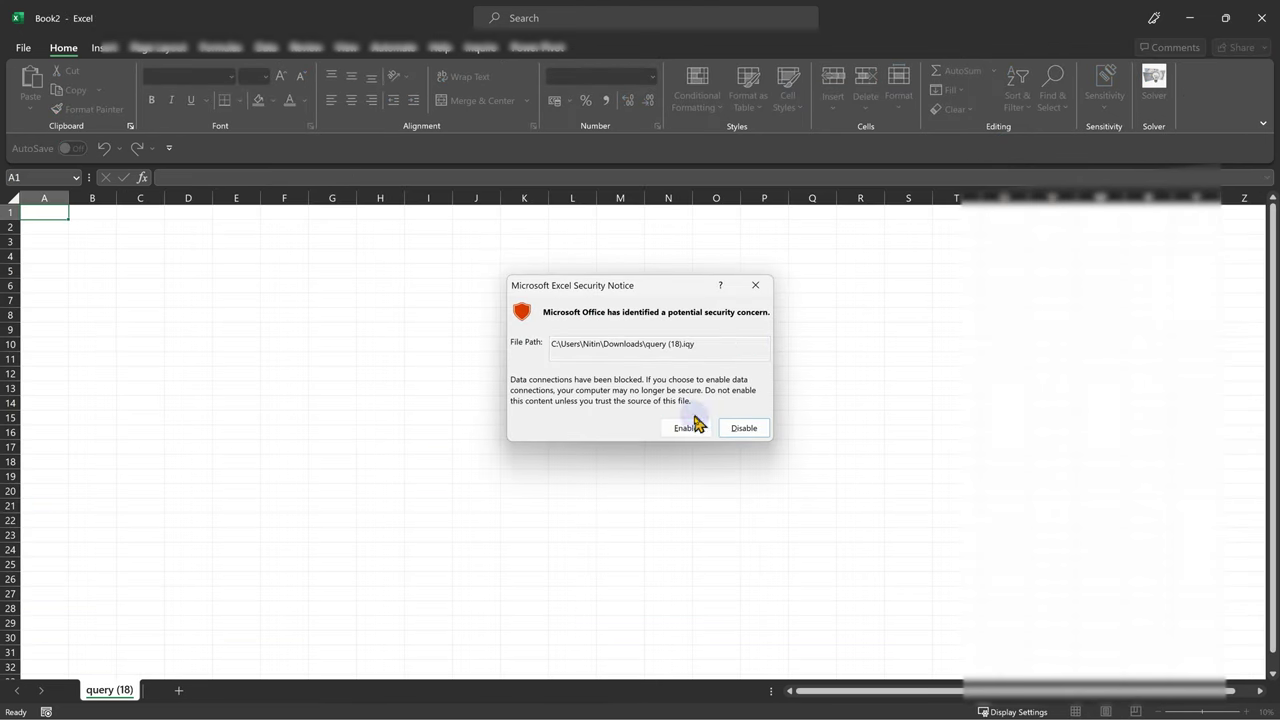
pyautogui.click(686, 428)
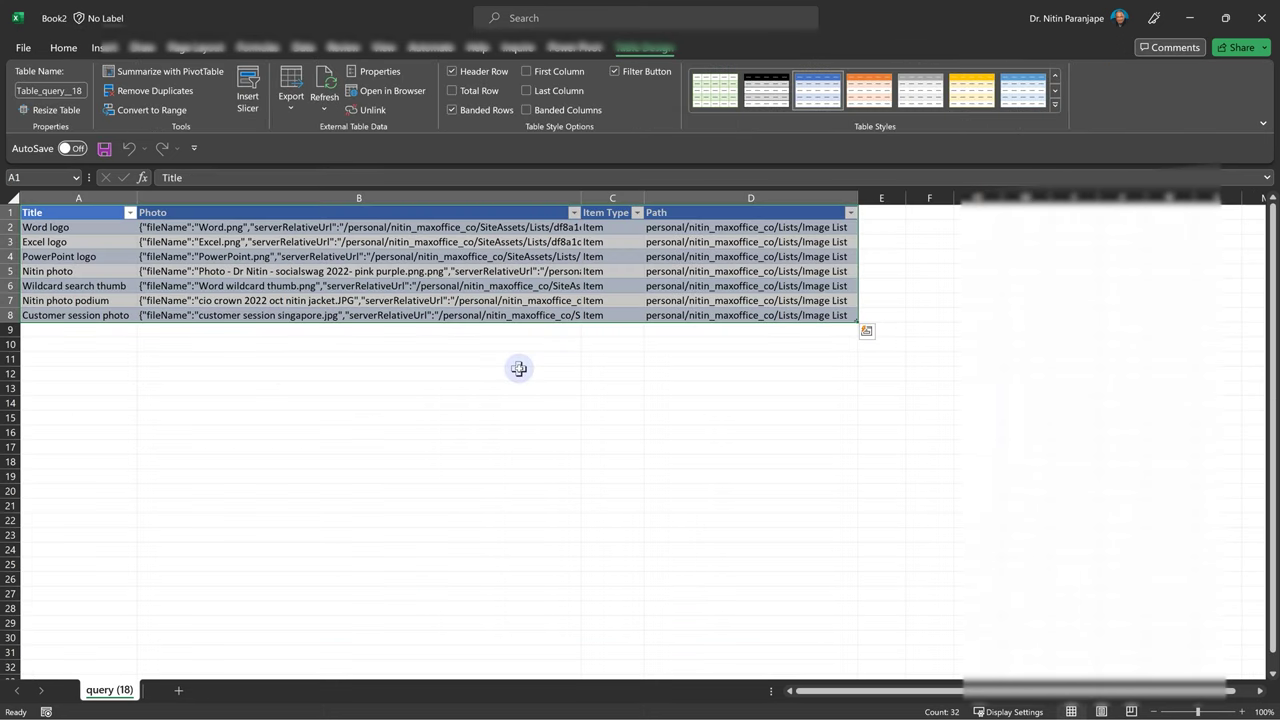
# Examine the full contents of the Word logo row's Photo cell in the expanded formula bar
pyautogui.click(430, 227)
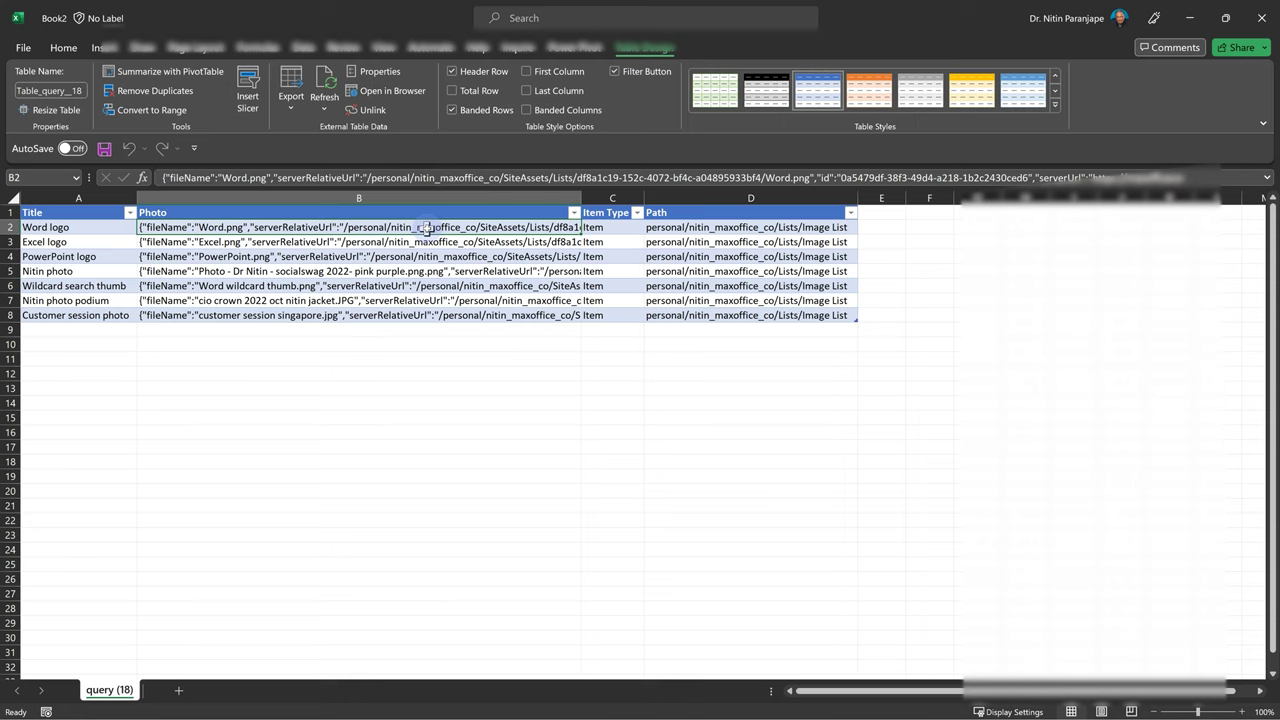
pyautogui.hotkey('ctrl', 'shift', 'u')
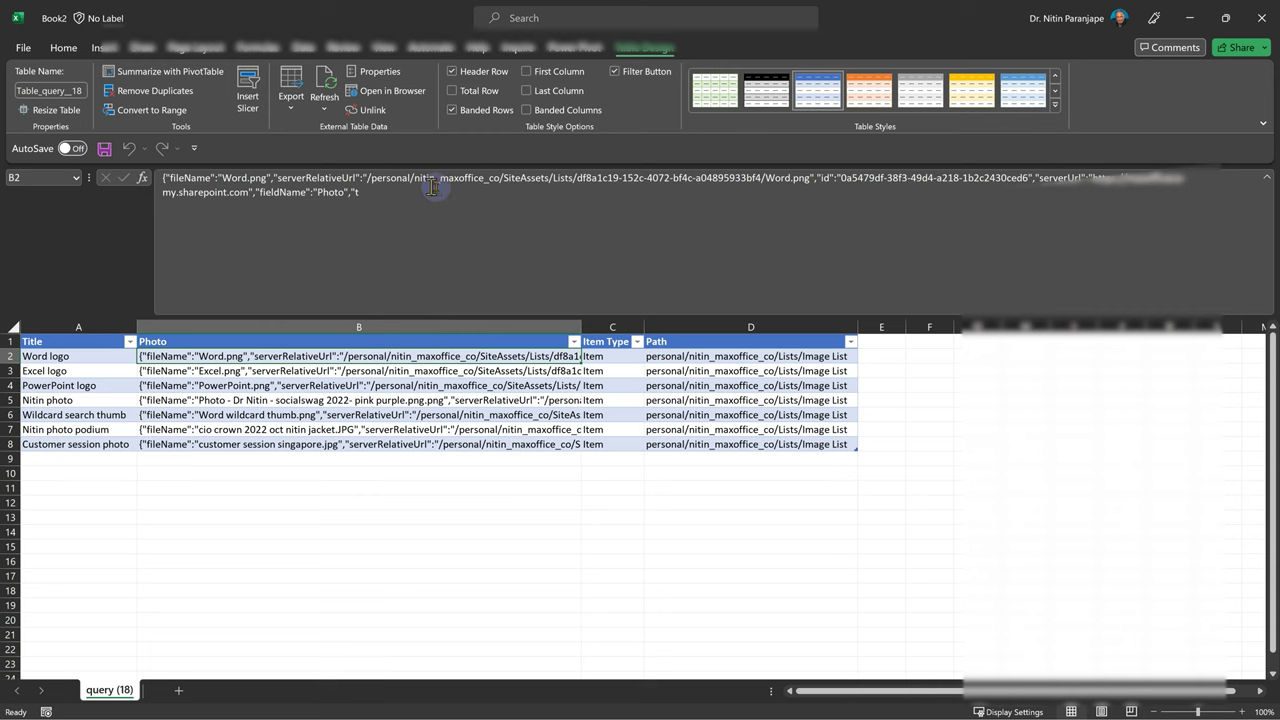
pyautogui.click(457, 530)
pyautogui.click(1267, 177)
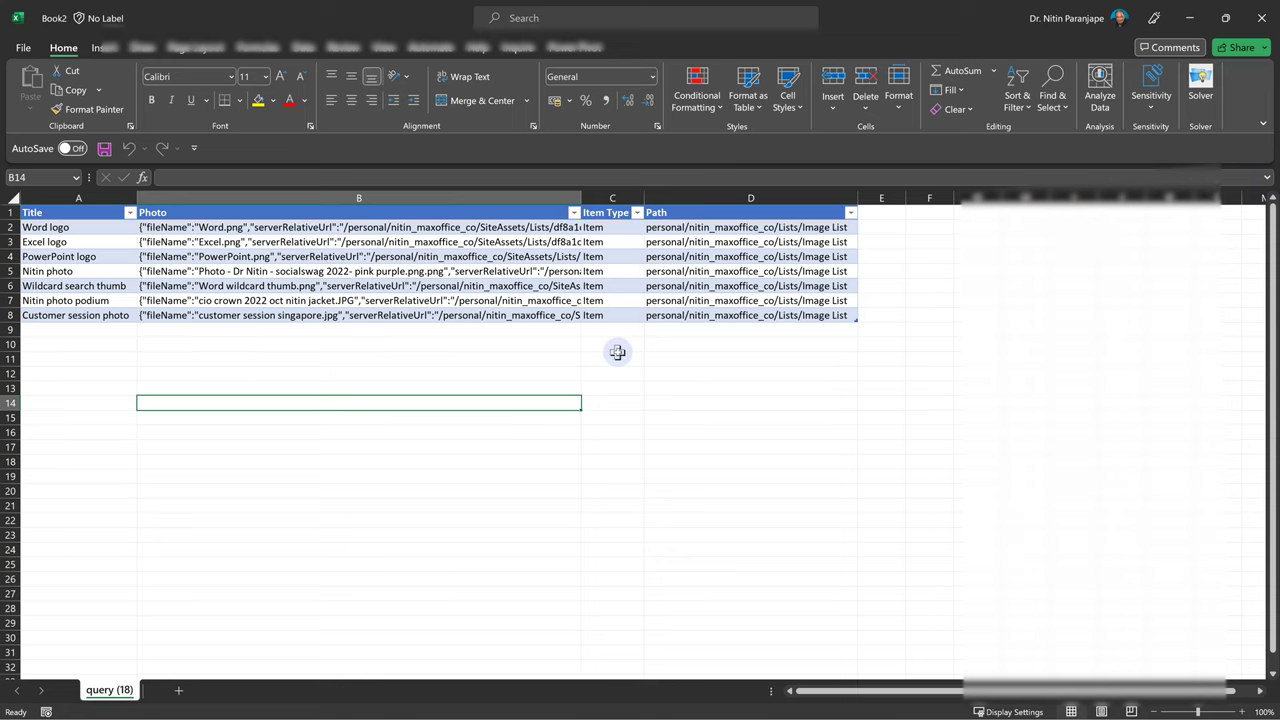
pyautogui.click(616, 356)
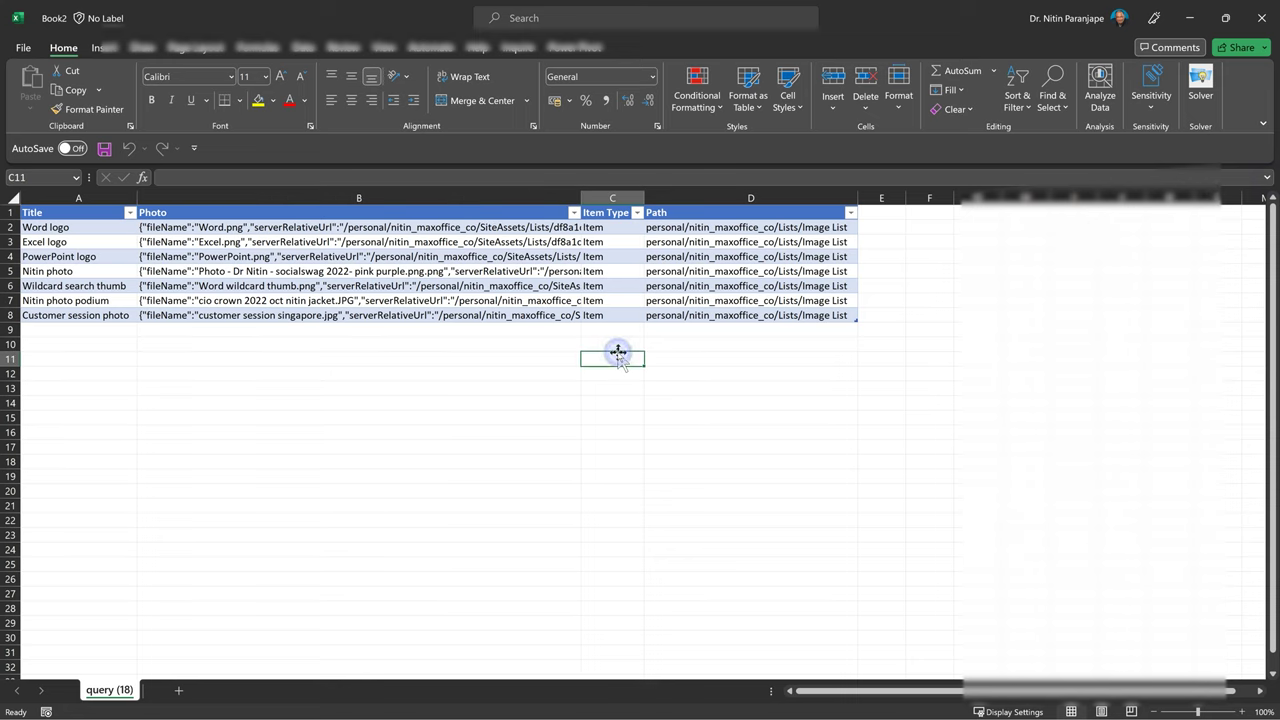
# Add a new worksheet and start a data import from a SharePoint Online list
pyautogui.click(176, 690)
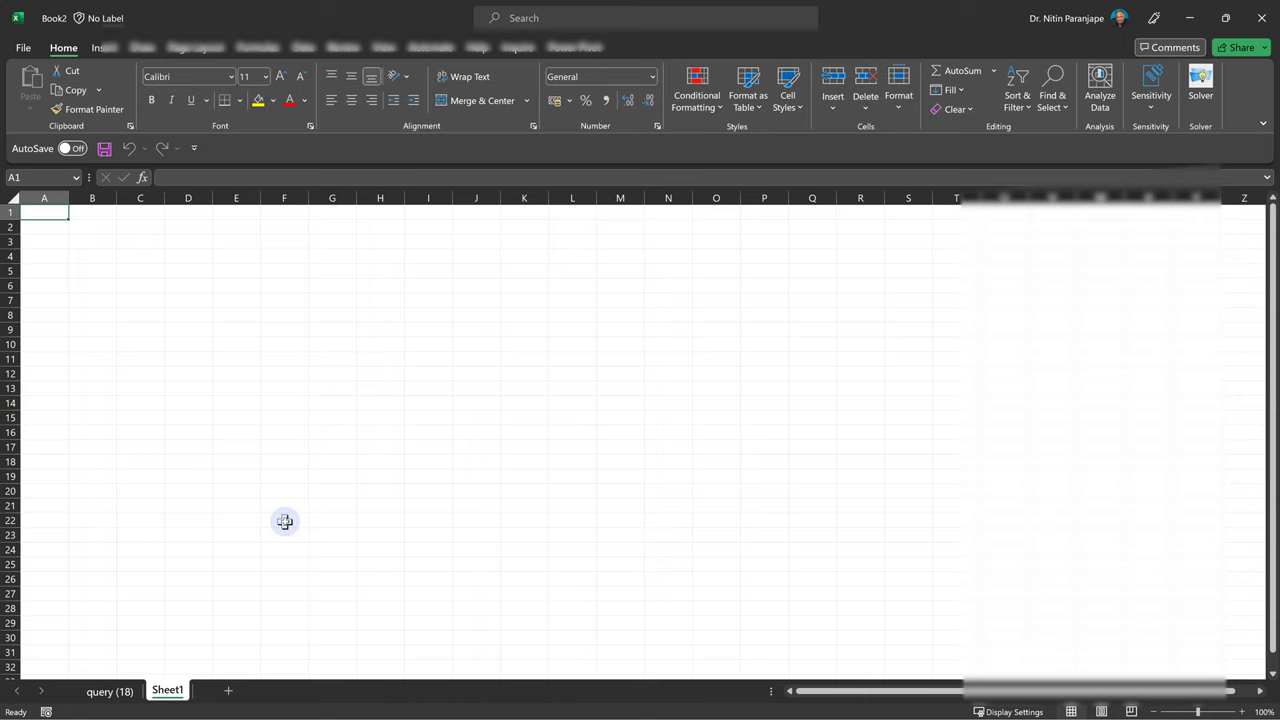
pyautogui.click(302, 47)
pyautogui.click(37, 112)
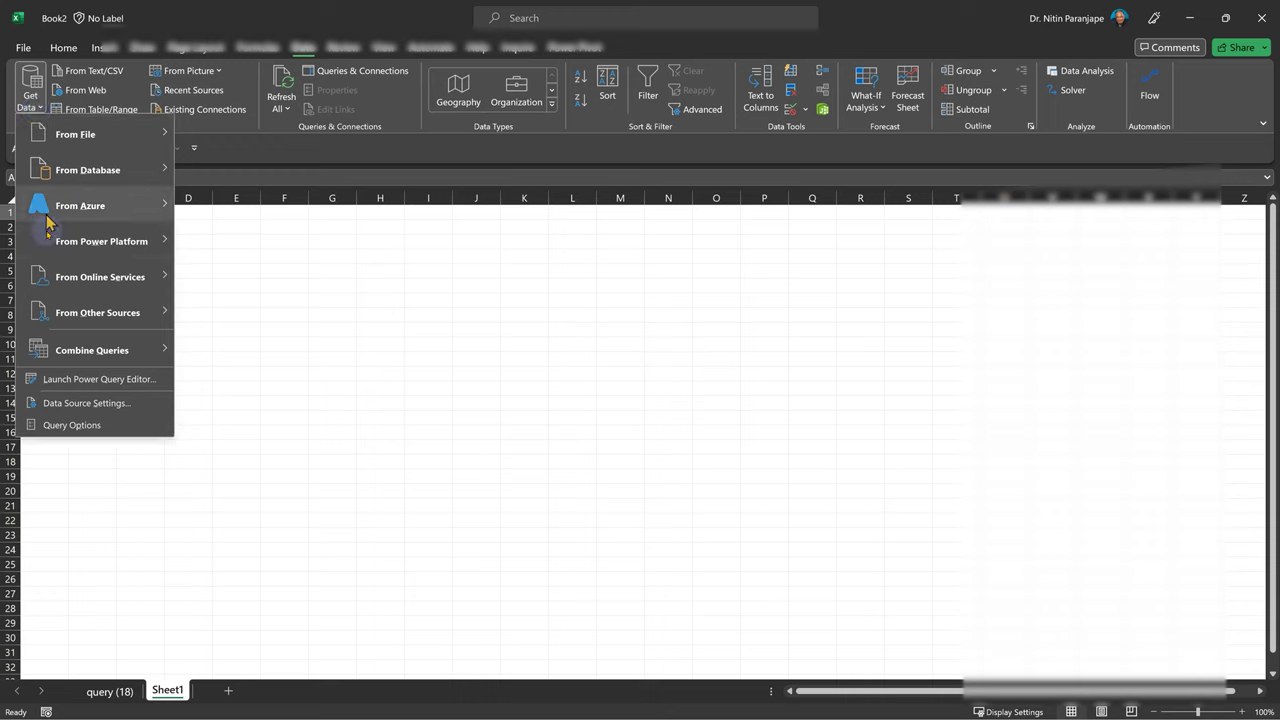
pyautogui.moveTo(60, 278)
pyautogui.click(225, 303)
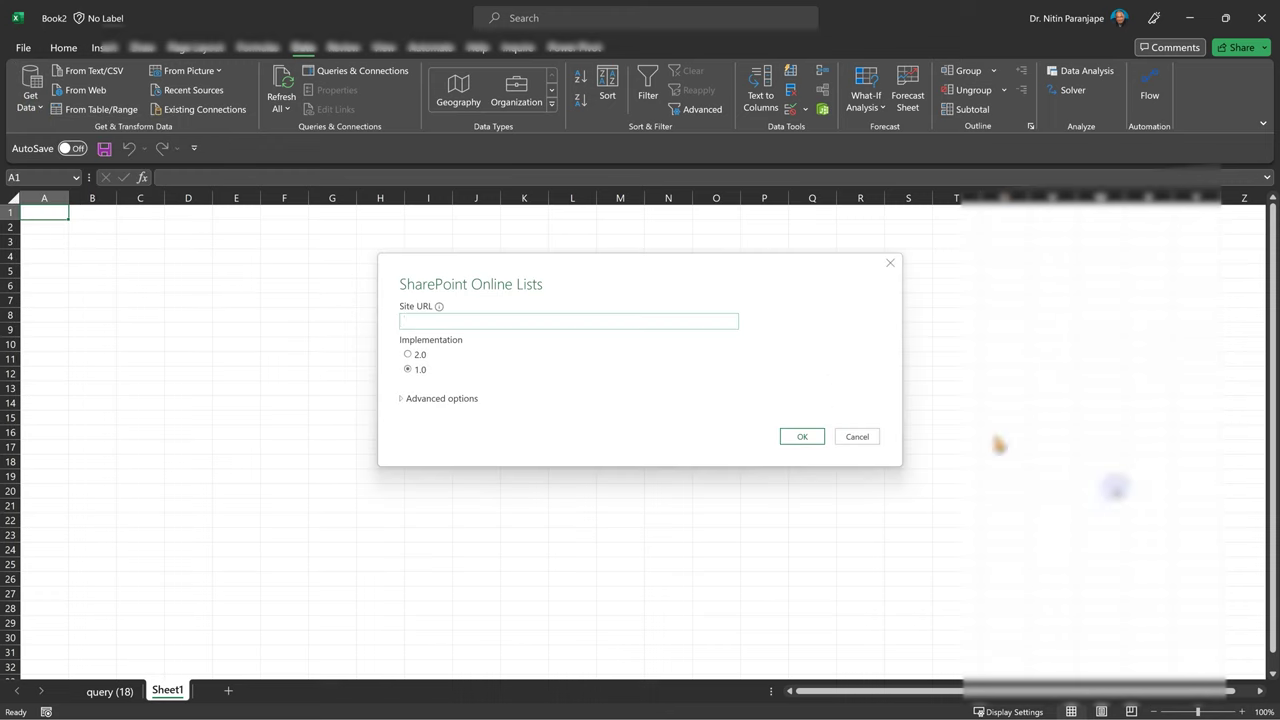
# Paste the Image List web address from the browser as the site URL and trim the list part off its end
pyautogui.hotkey('alt', 'Tab')
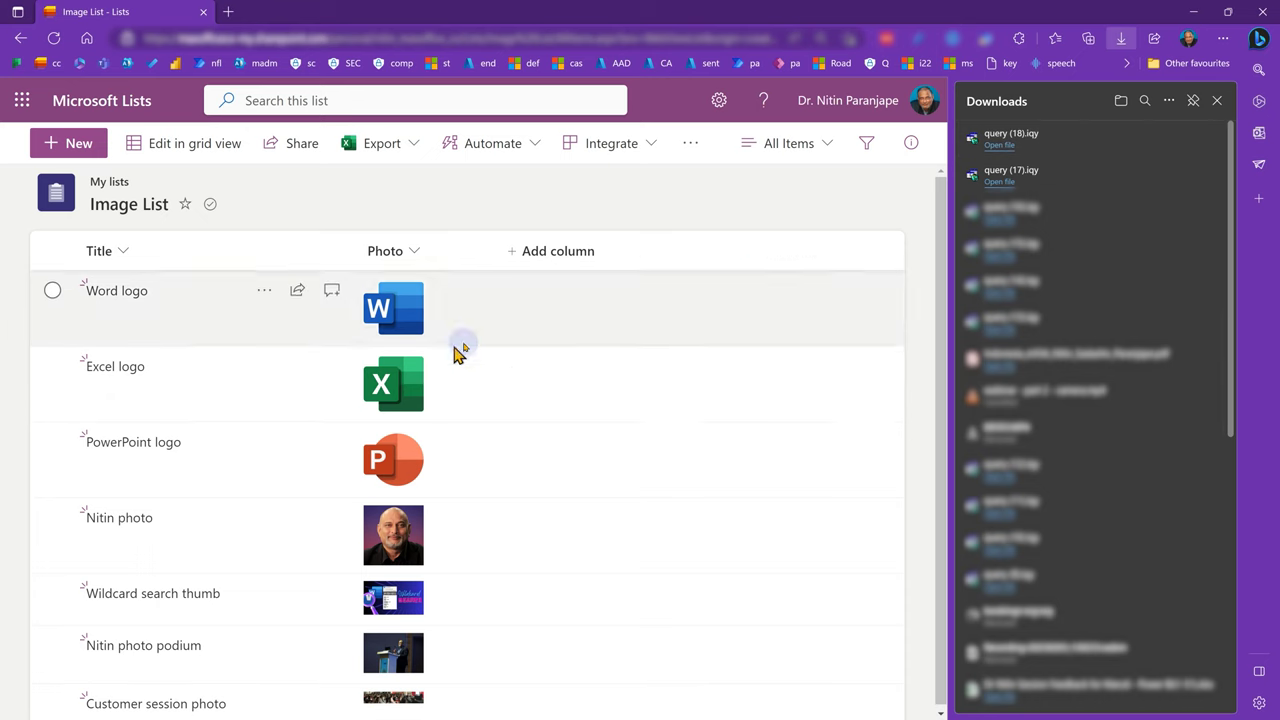
pyautogui.hotkey('alt', 'Tab')
pyautogui.hotkey('ctrl', 'v')
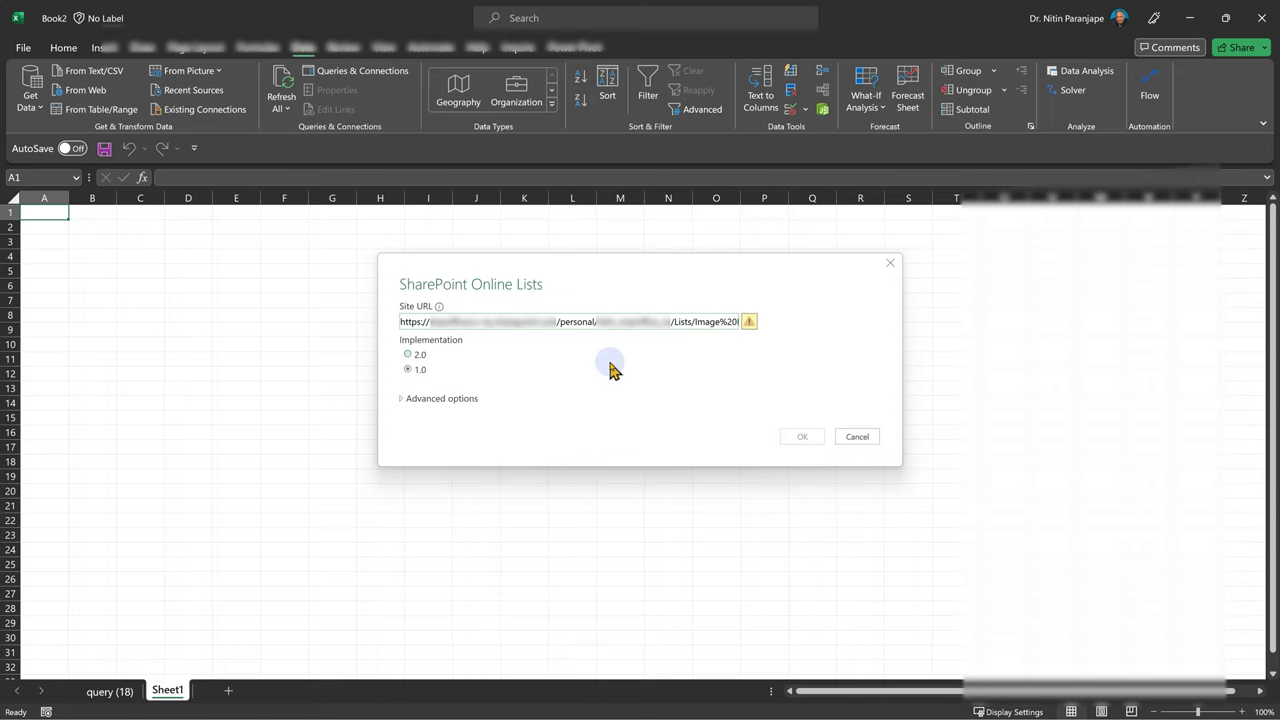
pyautogui.hotkey('ctrl', 'BackSpace')
pyautogui.hotkey('ctrl', 'BackSpace')
pyautogui.hotkey('ctrl', 'BackSpace')
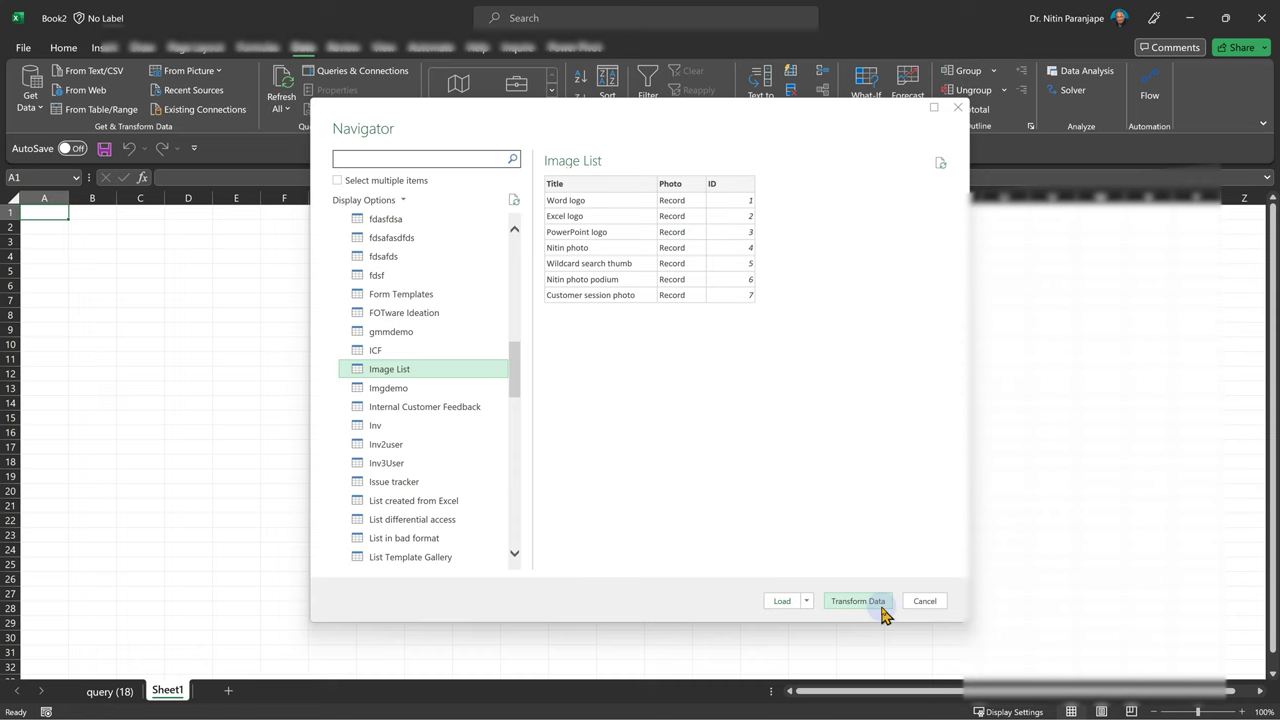
# Open Image List in Power Query for transformation and remove its ID column
pyautogui.click(883, 607)
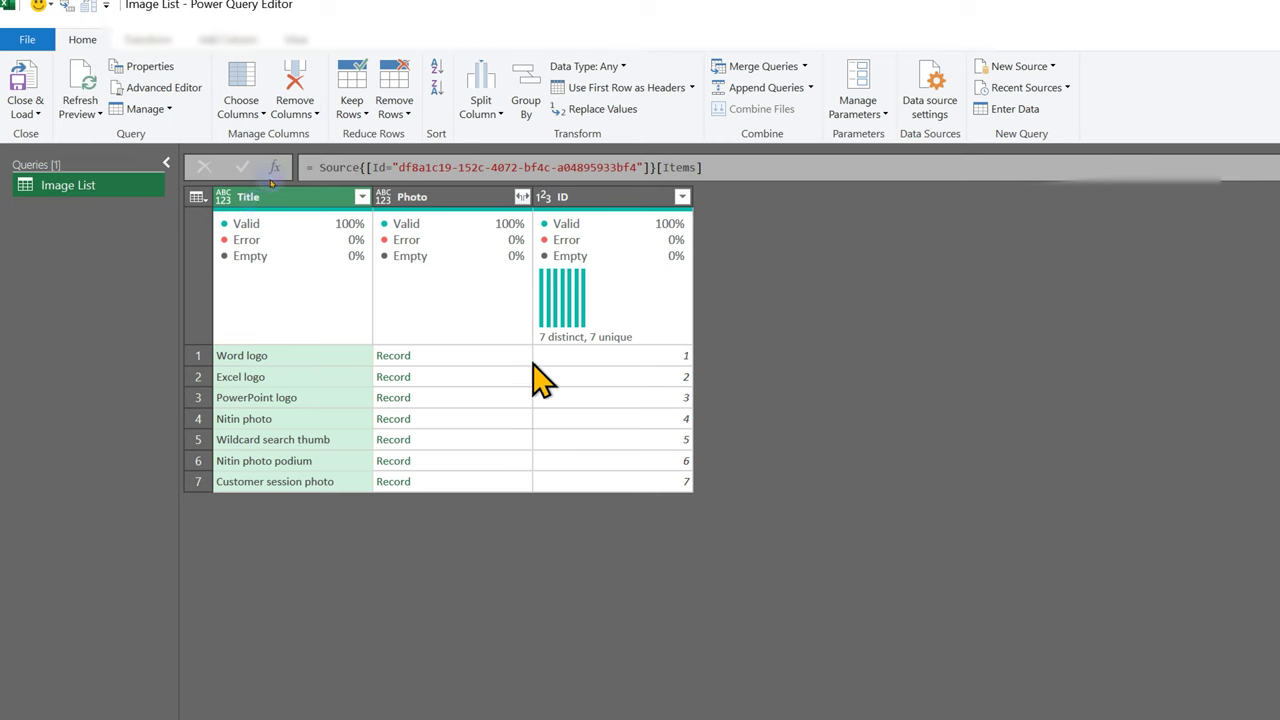
pyautogui.rightClick(617, 211)
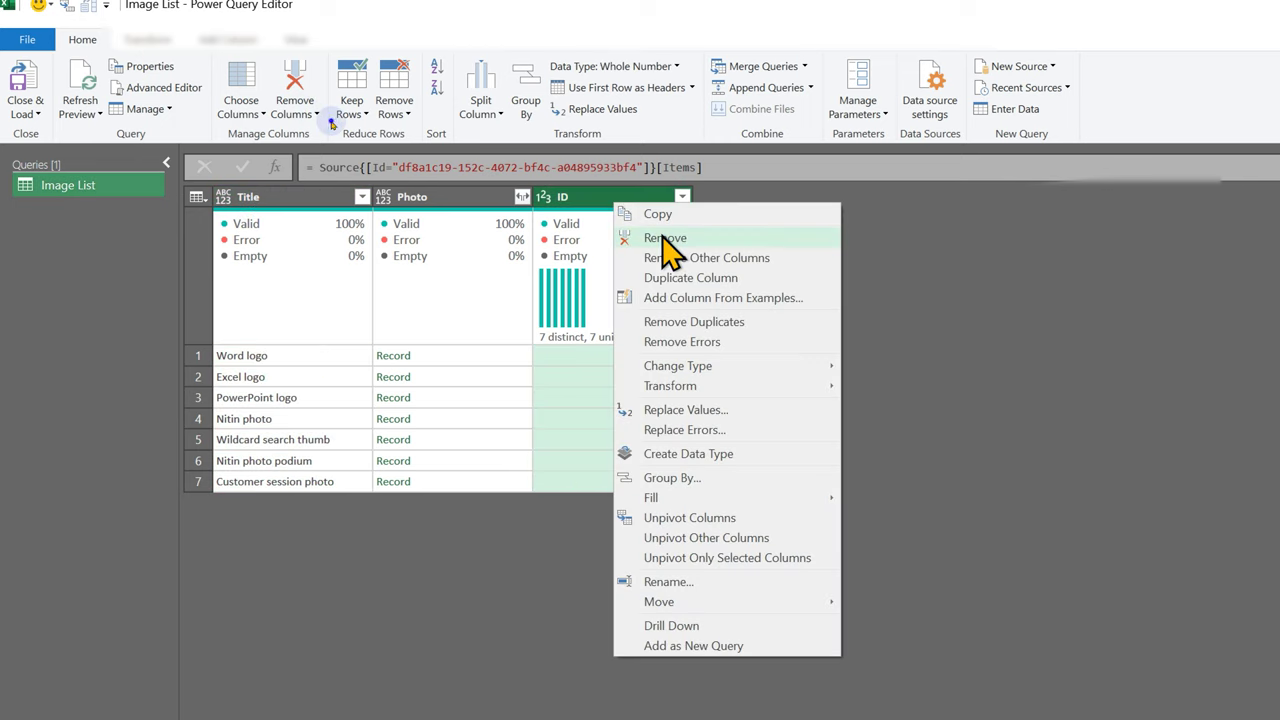
pyautogui.click(623, 237)
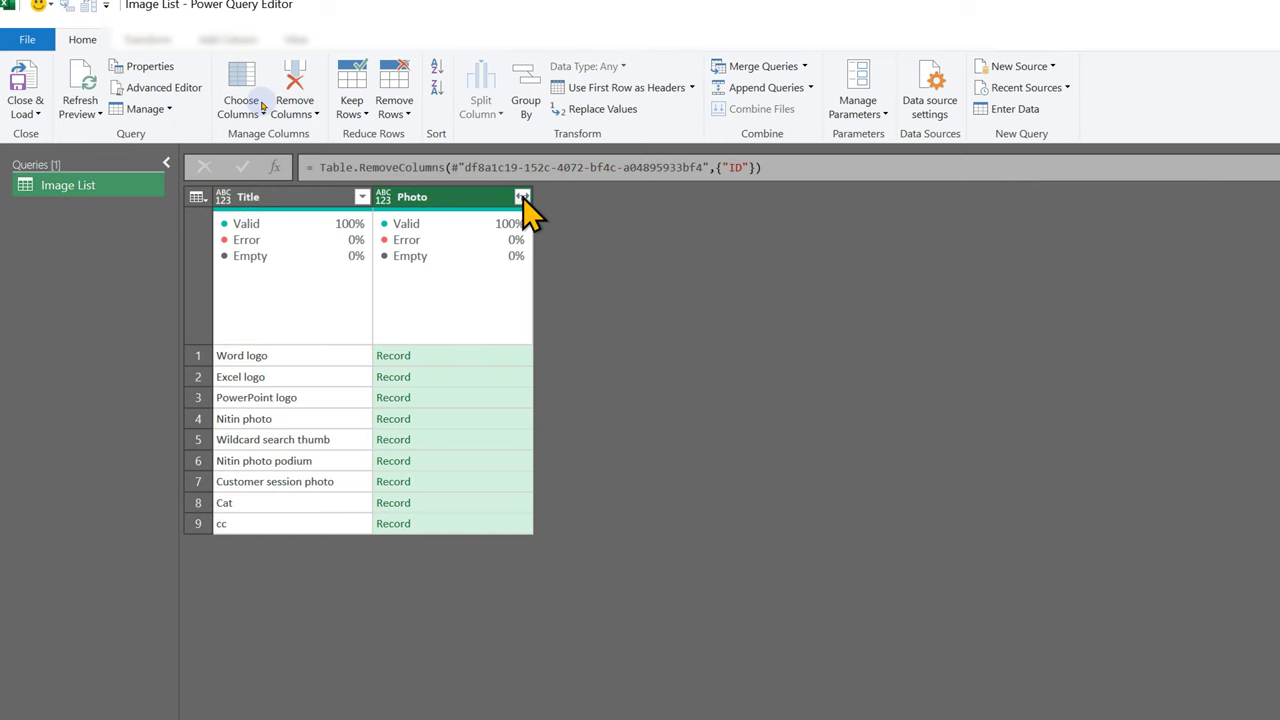
# Try expanding the Photo column into all its fields, and delete that Expanded Photo step
pyautogui.click(522, 197)
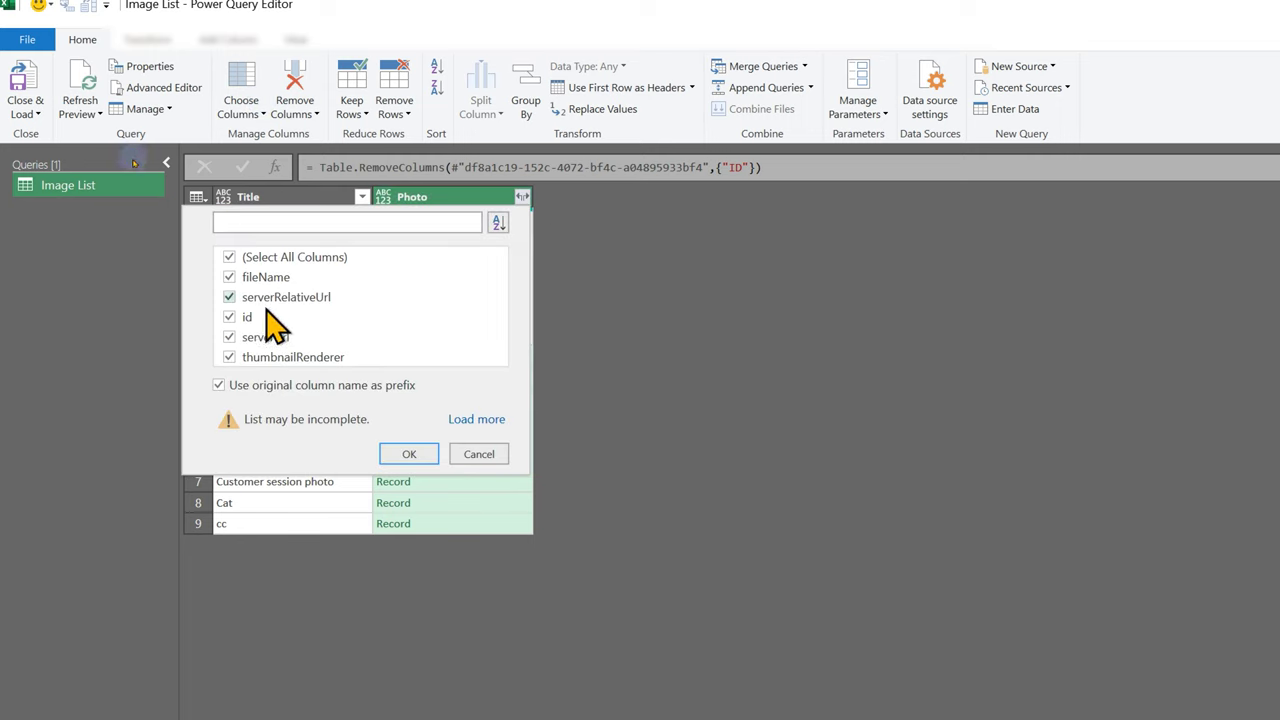
pyautogui.click(412, 455)
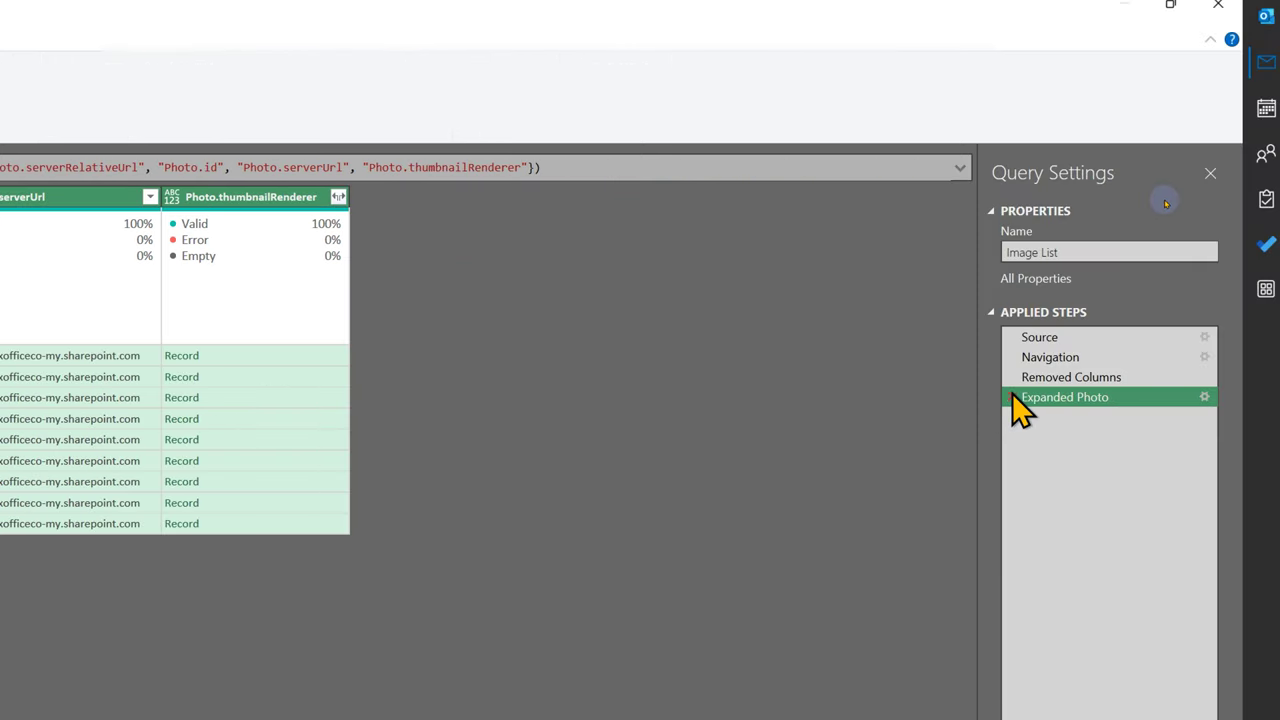
pyautogui.click(1012, 397)
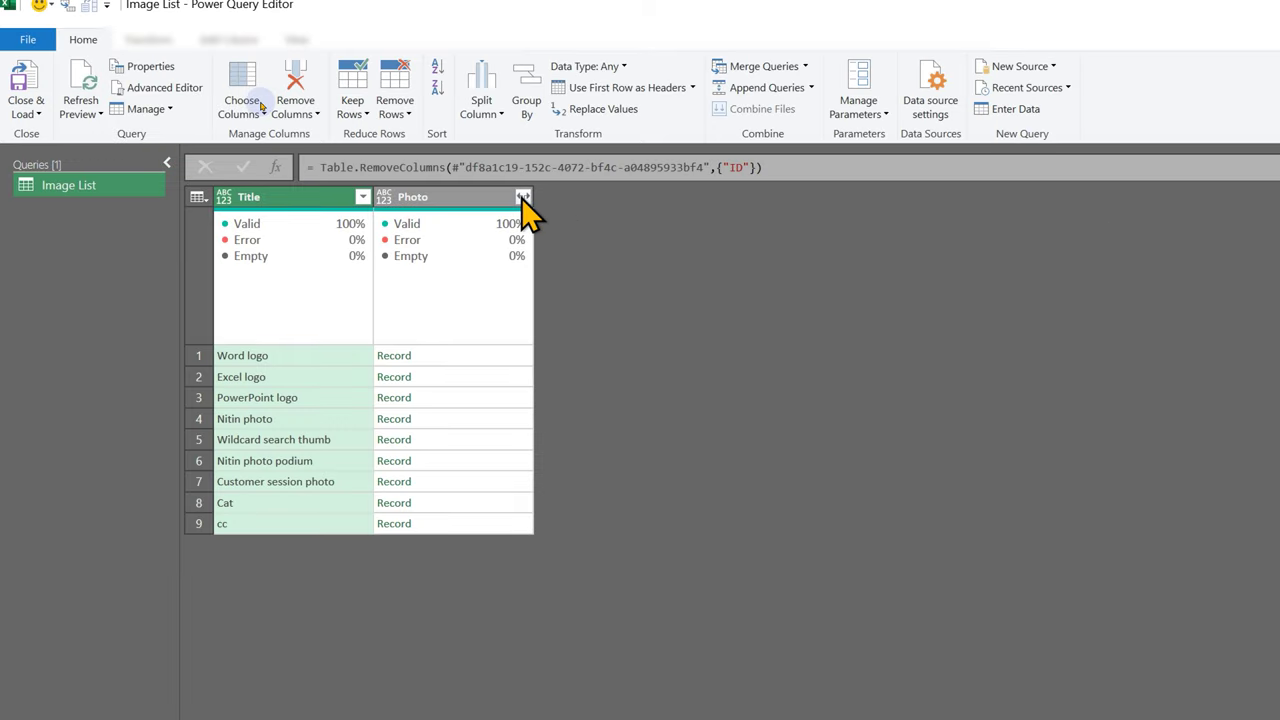
# Expand the Photo column into only the serverRelativeUrl and serverUrl fields, keeping the original column name as prefix
pyautogui.click(521, 197)
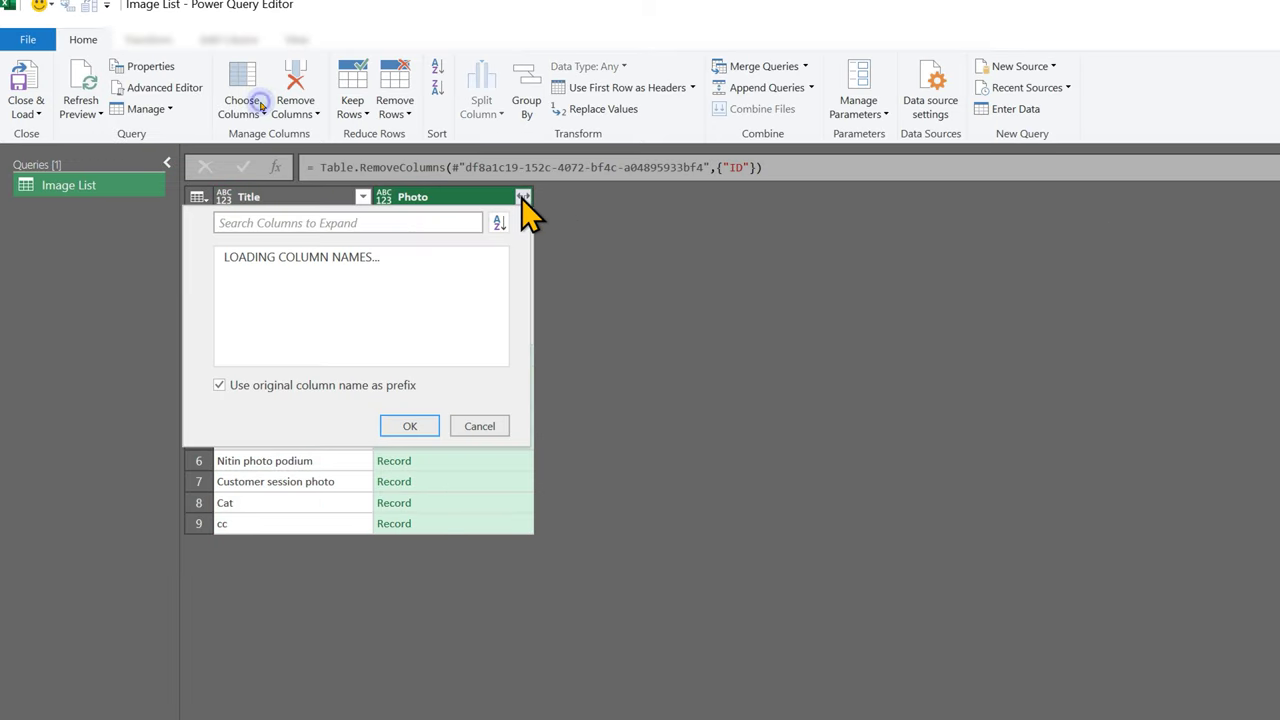
pyautogui.click(231, 258)
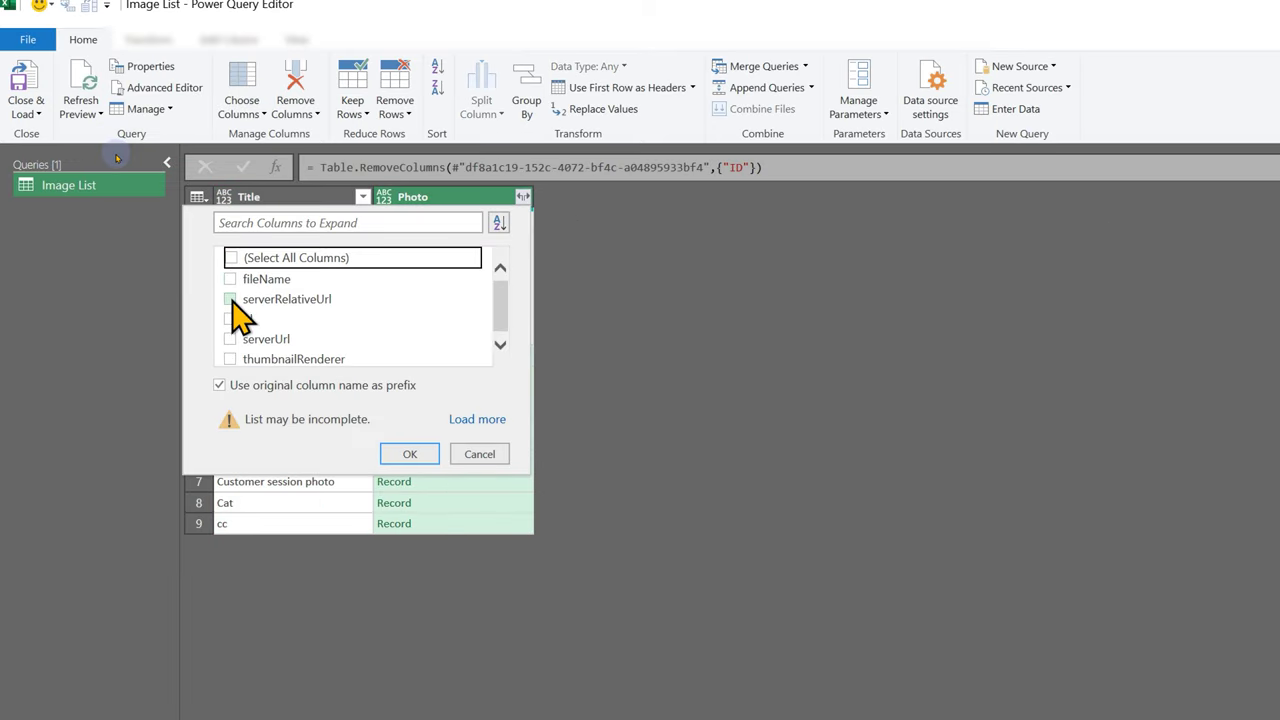
pyautogui.click(231, 298)
pyautogui.click(231, 340)
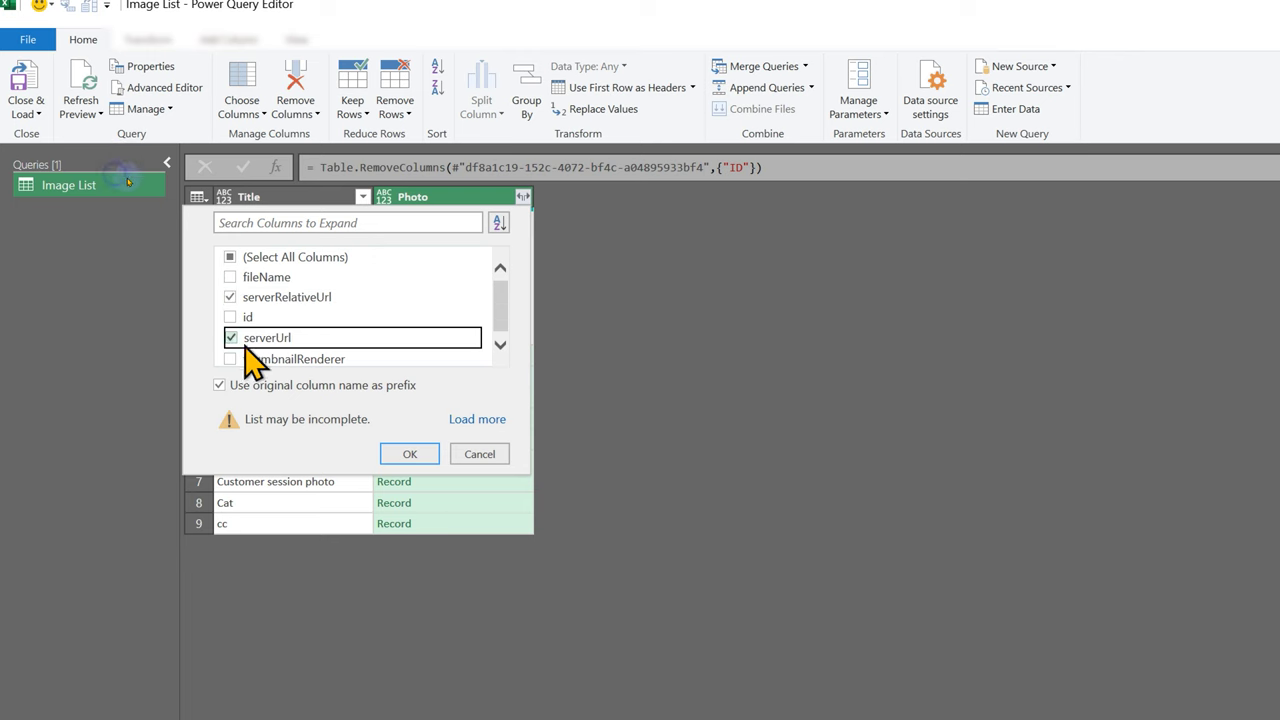
pyautogui.click(420, 456)
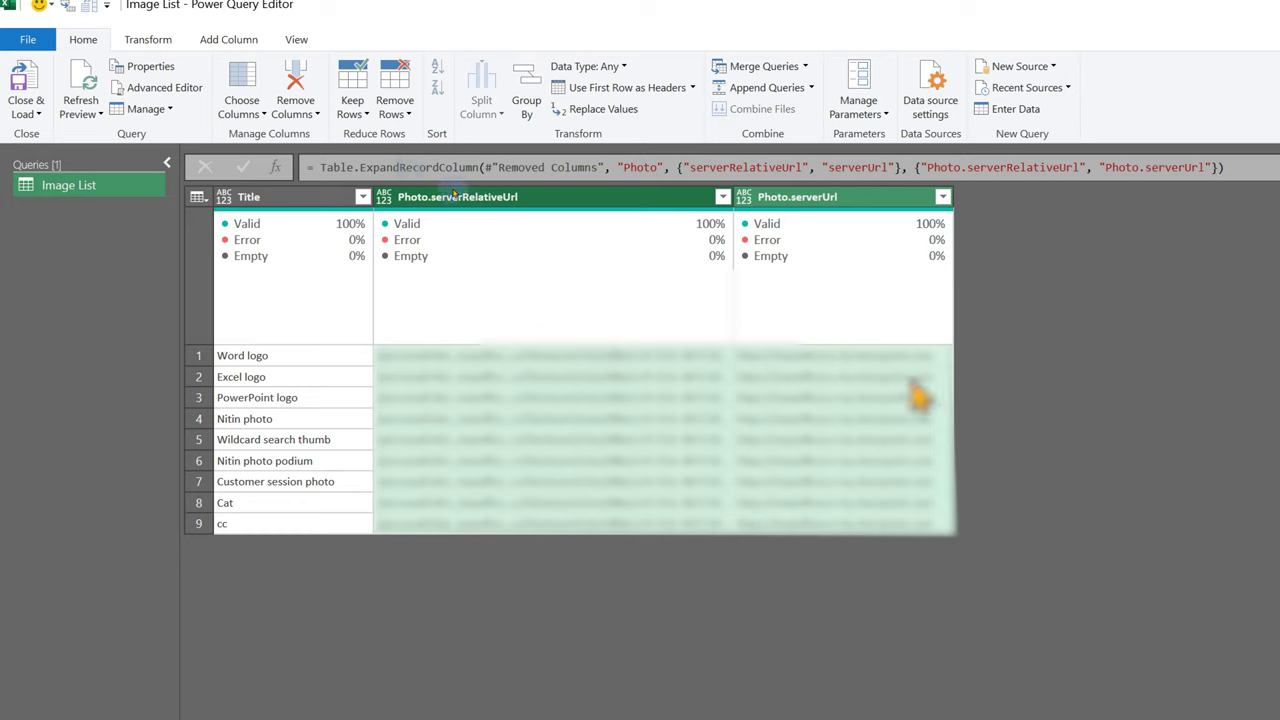
# Move the Photo.serverUrl column in front of Photo.serverRelativeUrl
pyautogui.click(843, 290)
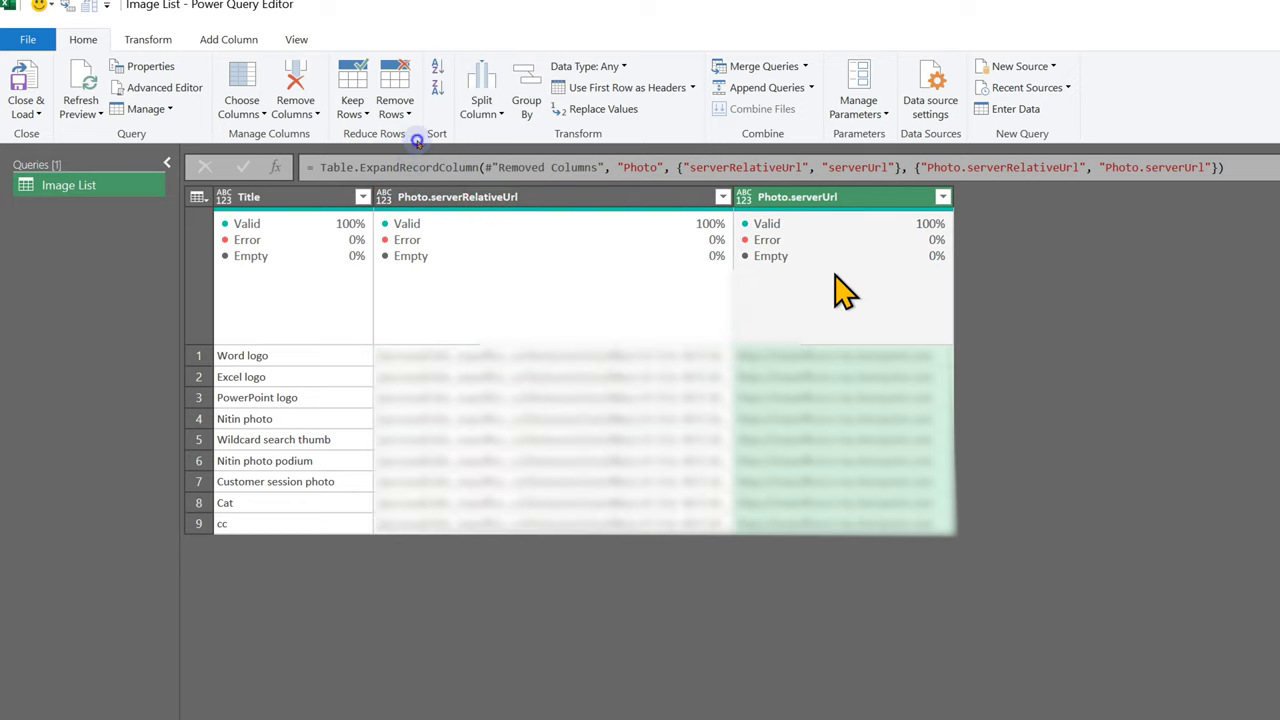
pyautogui.click(830, 197)
pyautogui.moveTo(825, 198); pyautogui.dragTo(543, 223)
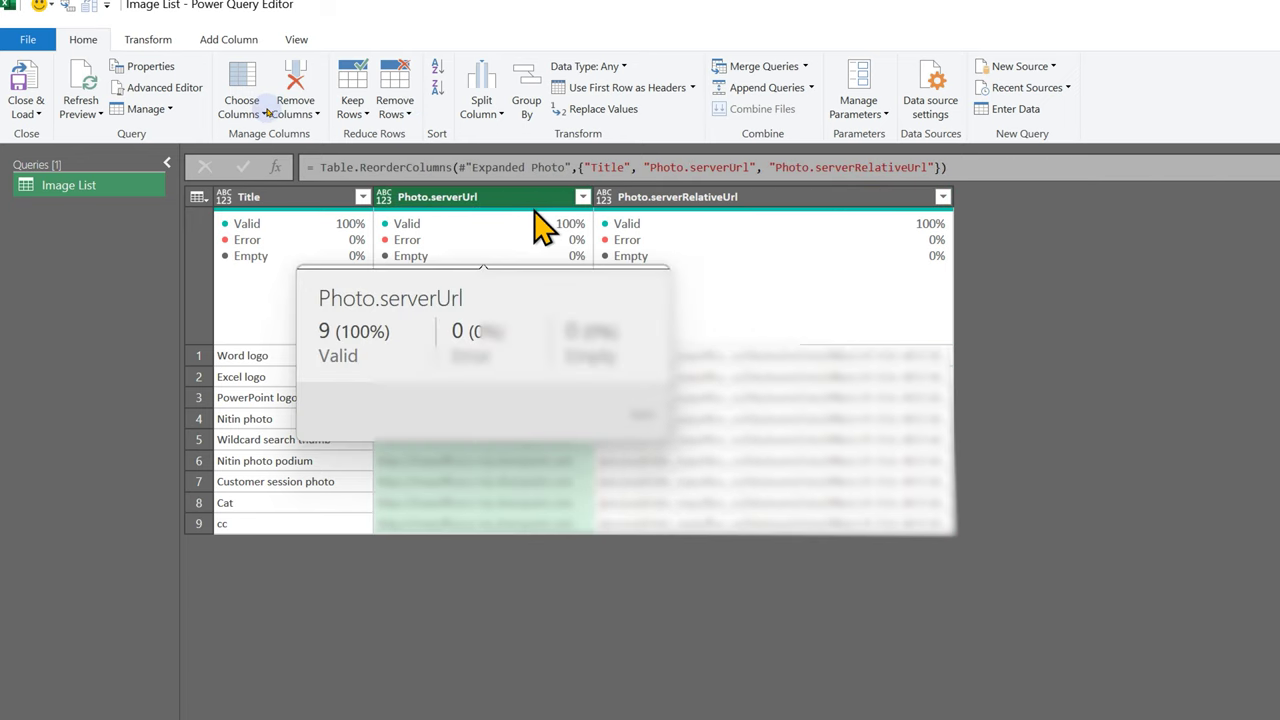
# Merge the Photo.serverUrl and Photo.serverRelativeUrl columns without a separator into one column named Photo
pyautogui.keyDown('ctrl'); pyautogui.click(703, 206); pyautogui.keyUp('ctrl')
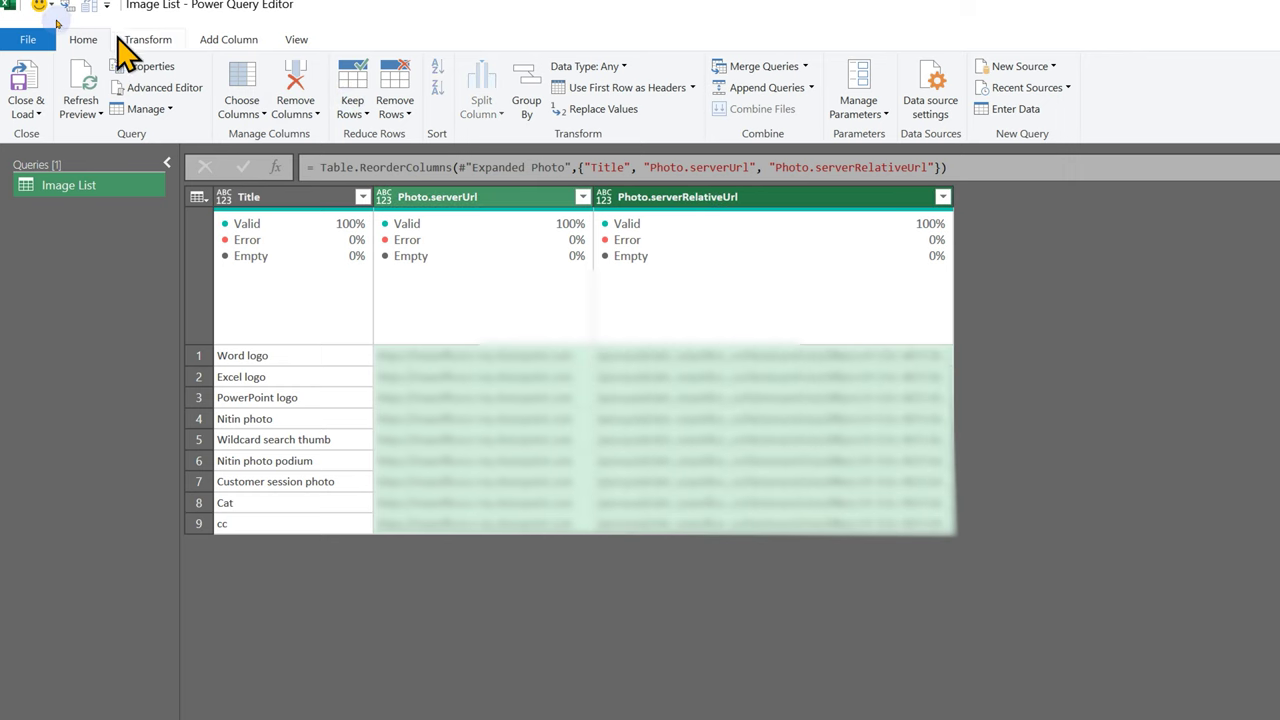
pyautogui.click(148, 40)
pyautogui.click(712, 70)
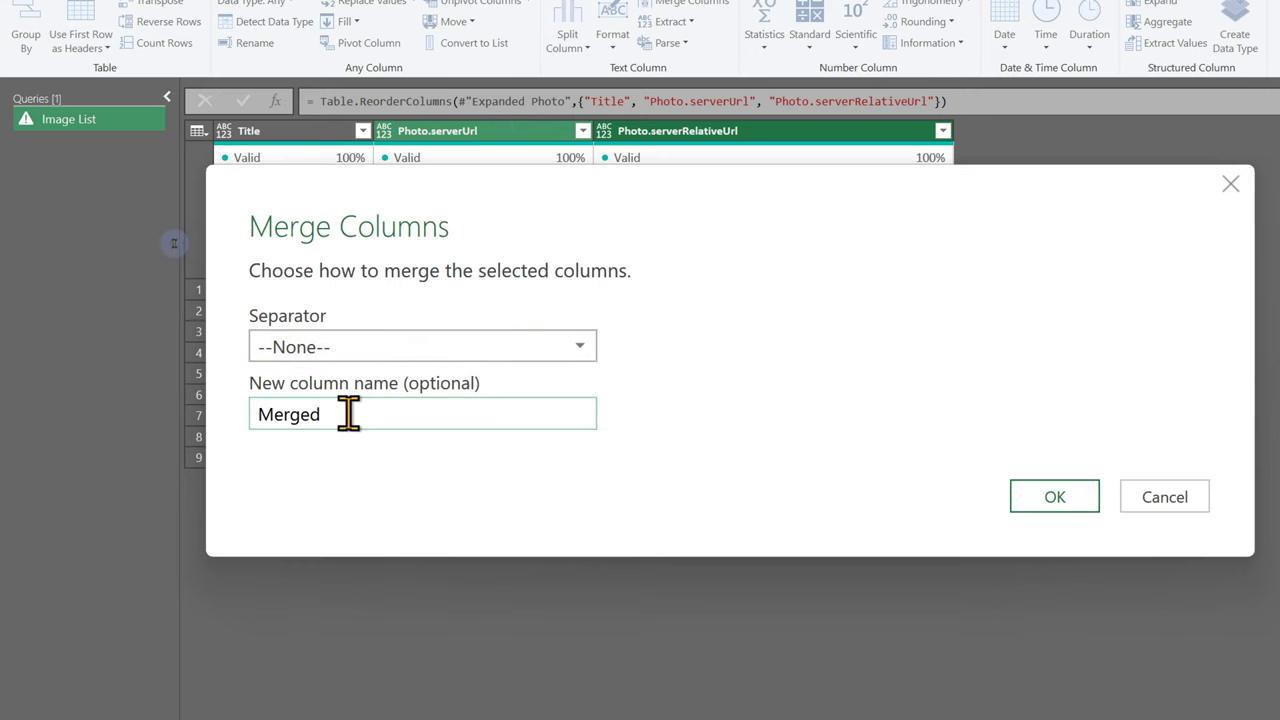
pyautogui.moveTo(348, 413); pyautogui.dragTo(143, 409)
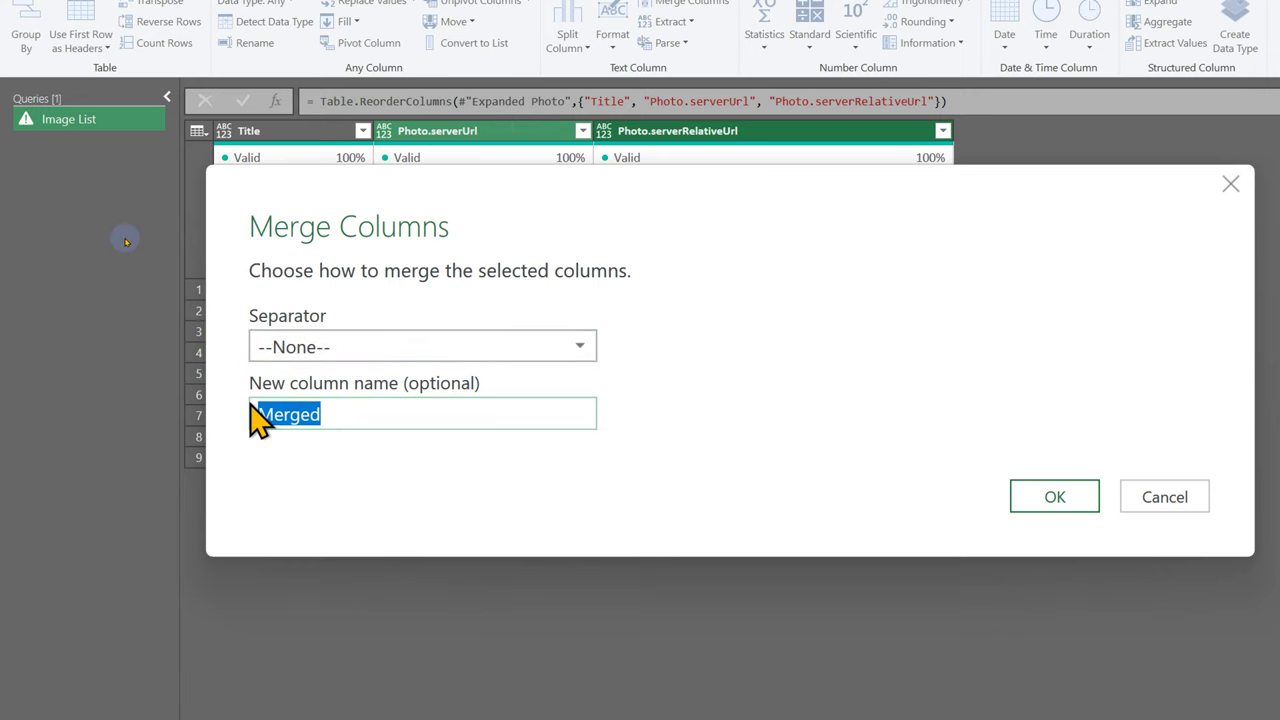
pyautogui.write('Photo')
pyautogui.press('Return')
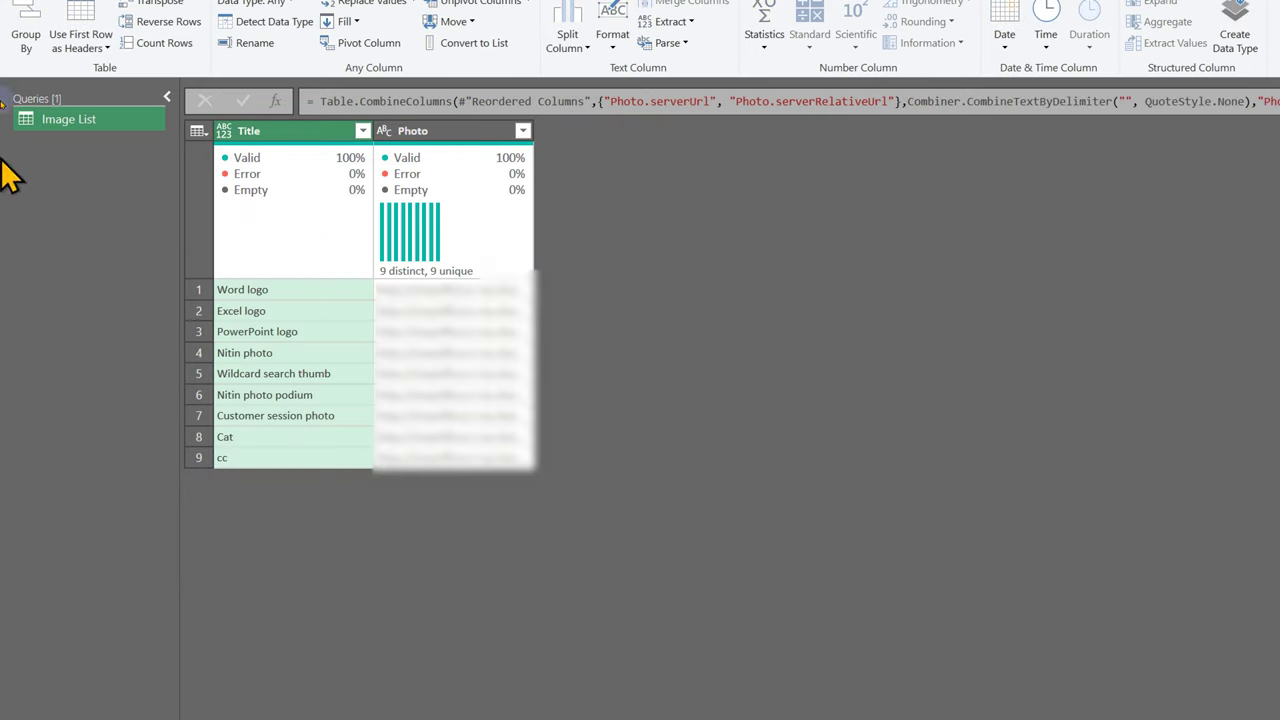
# Close the query and load its data as a table in a new worksheet
pyautogui.click(83, 47)
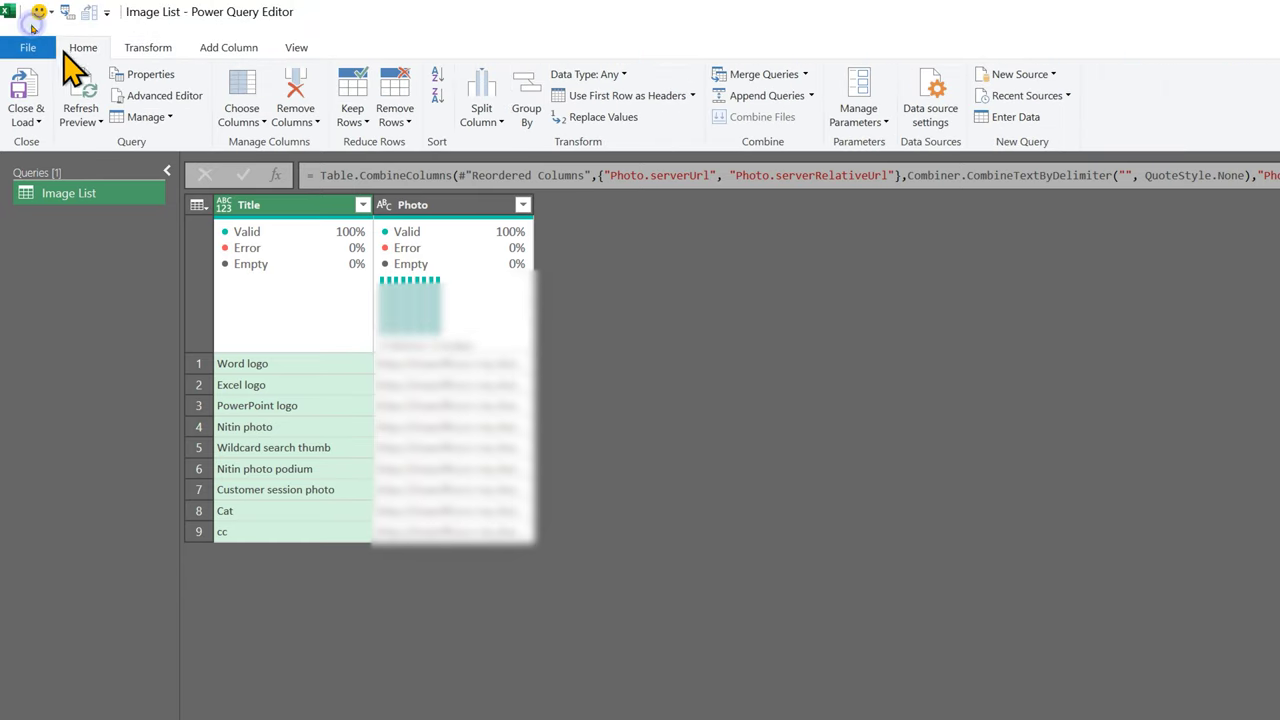
pyautogui.click(38, 122)
pyautogui.click(60, 163)
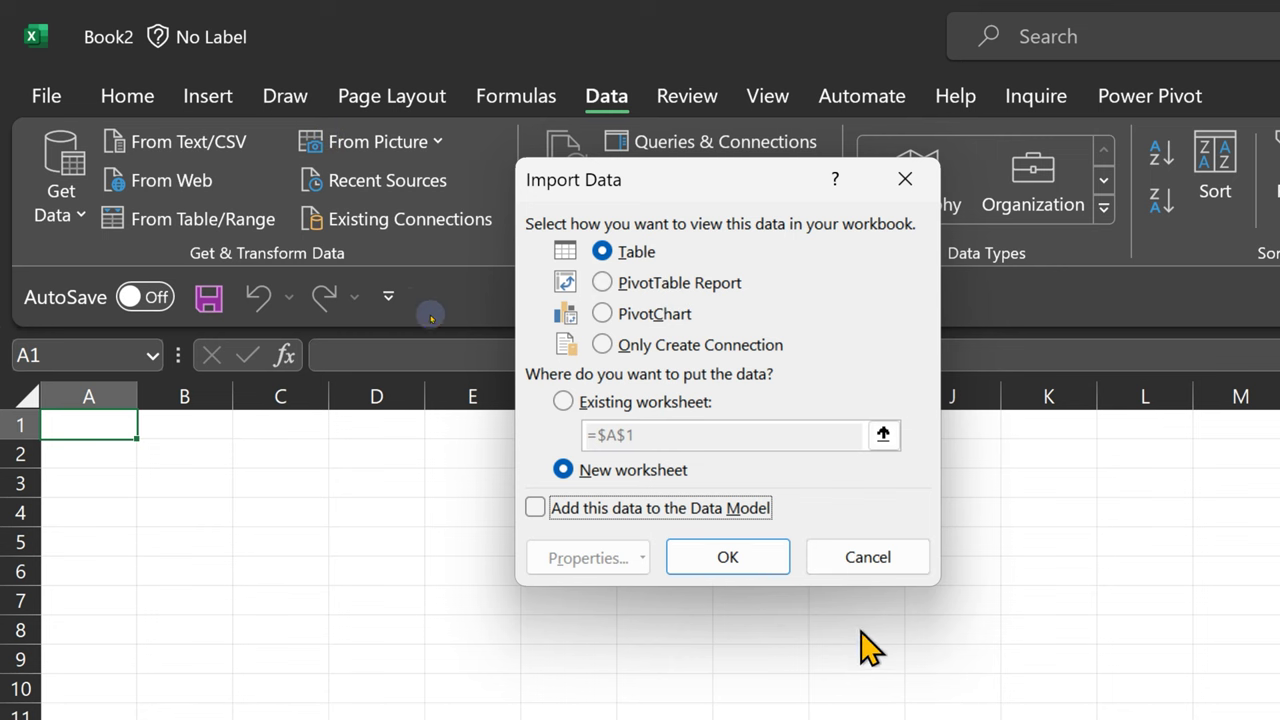
pyautogui.click(745, 565)
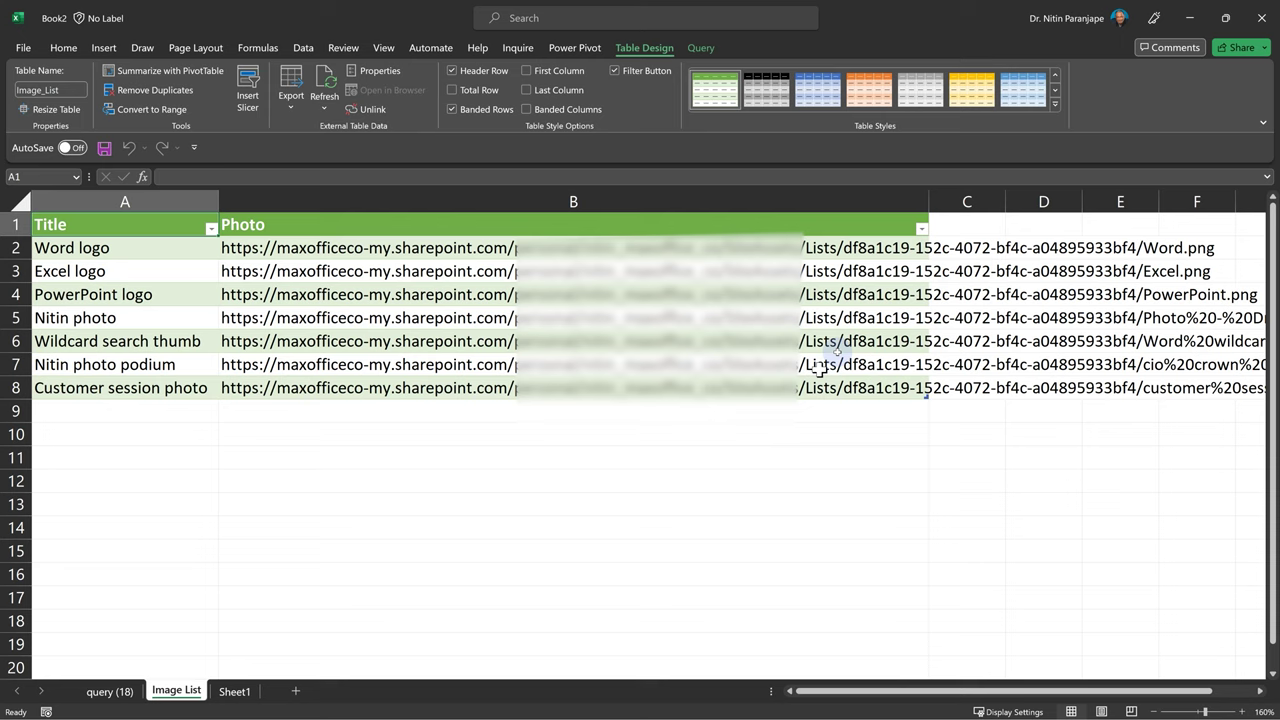
pyautogui.moveTo(929, 201); pyautogui.dragTo(539, 222)
pyautogui.click(560, 245)
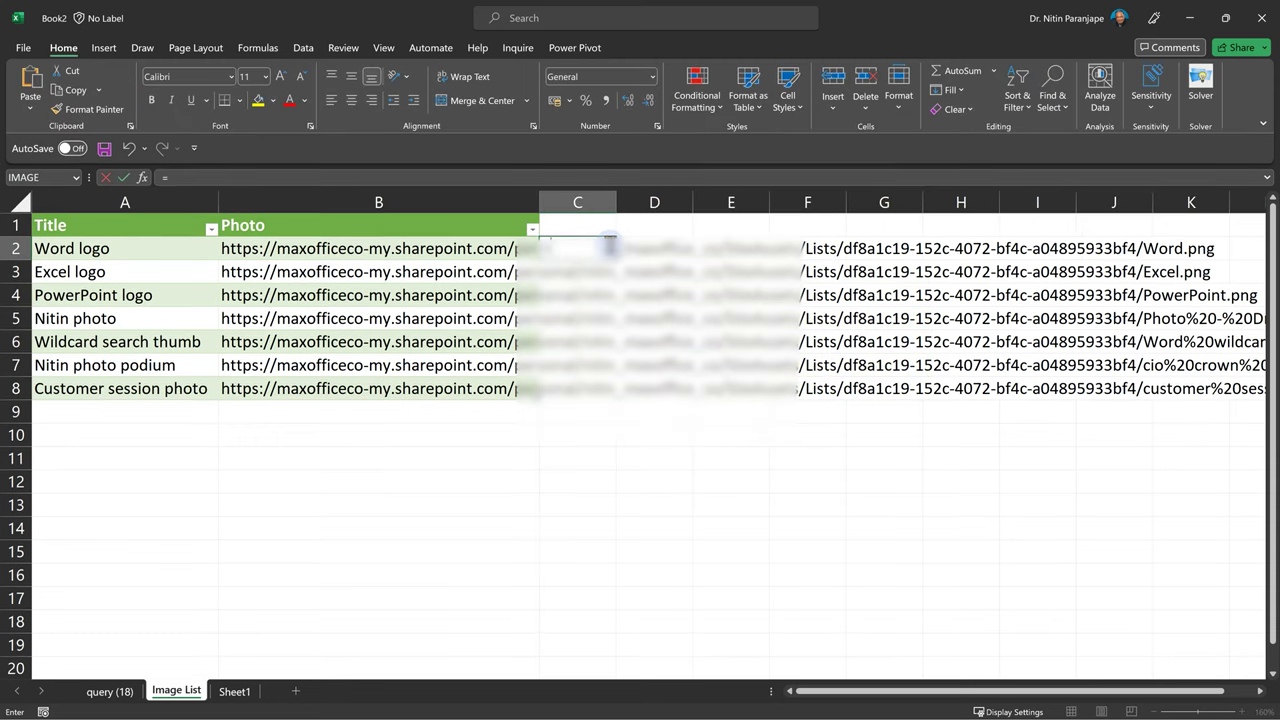
pyautogui.write('=image(')
pyautogui.click(515, 248)
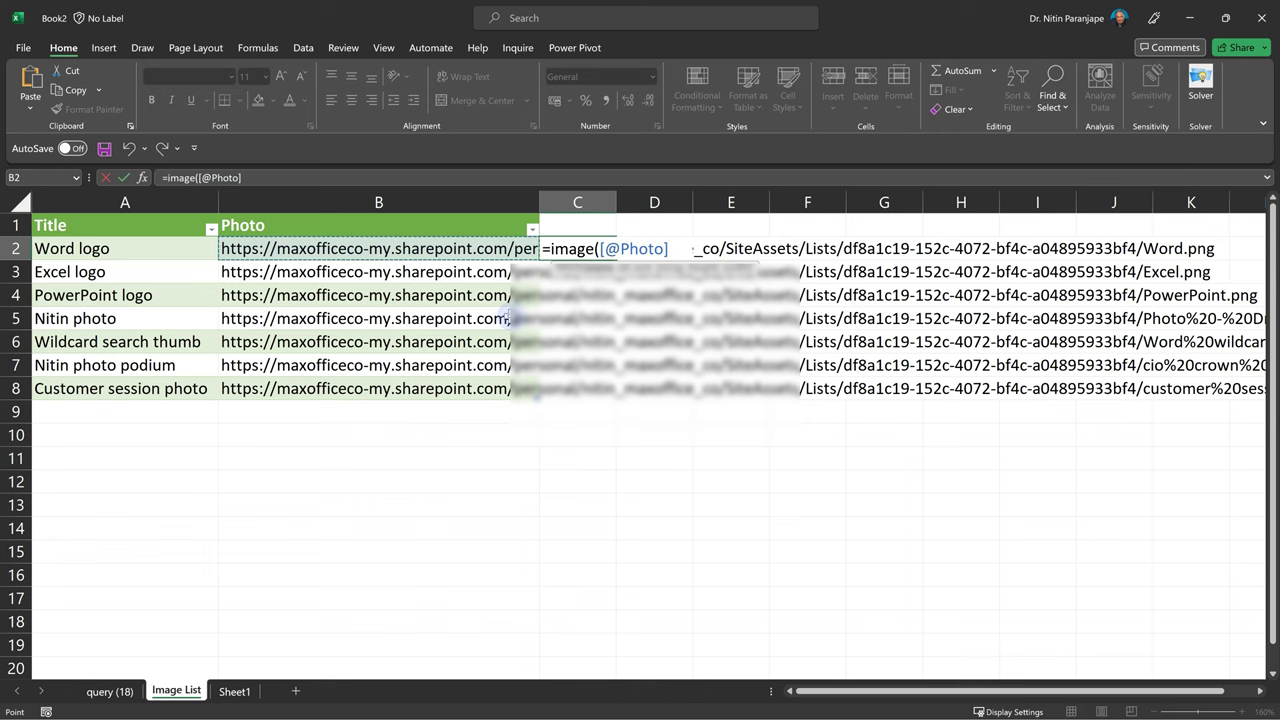
pyautogui.press('Return')
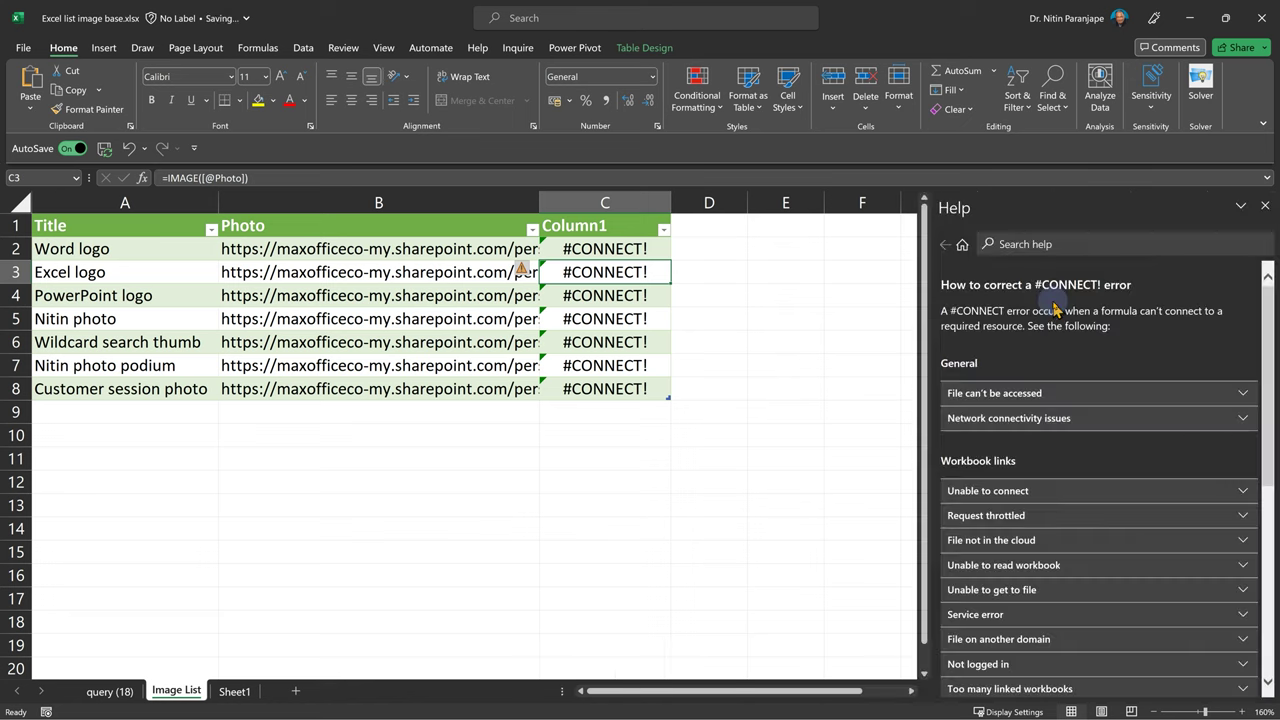
# Read the #CONNECT! error help on file access, network connectivity, and unavailable or unretrievable images, and close the help
pyautogui.click(1050, 397)
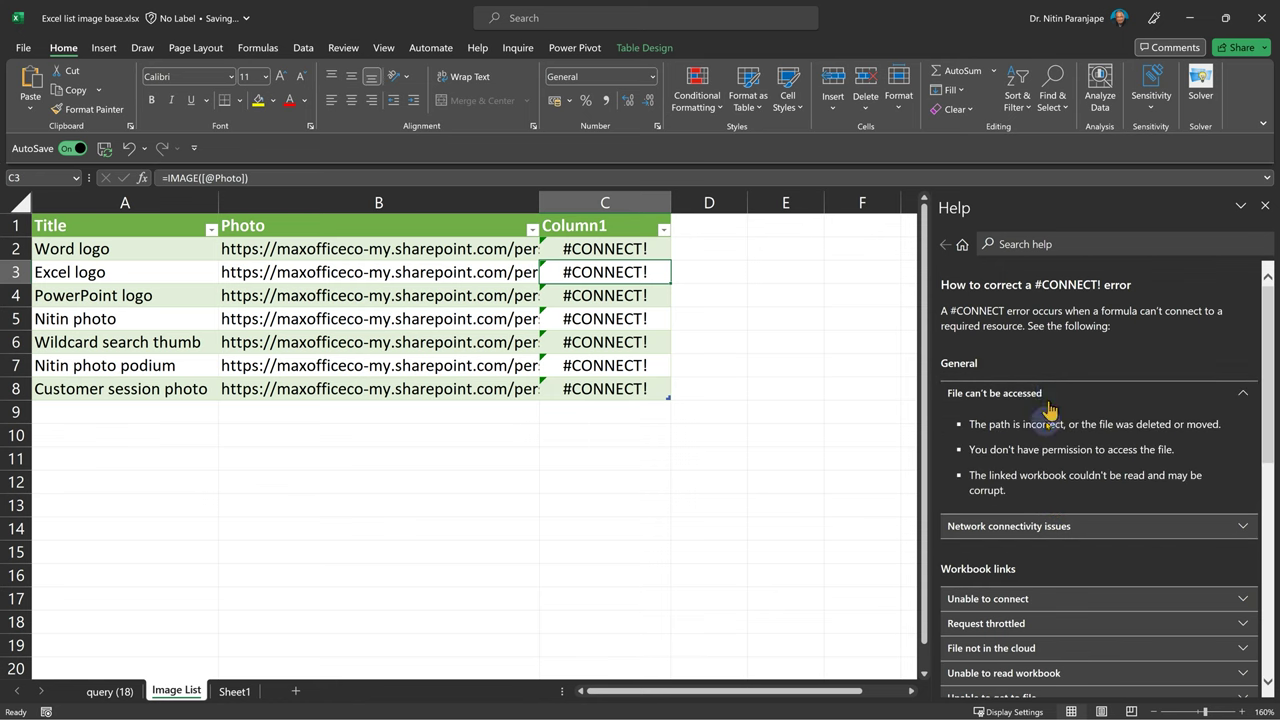
pyautogui.click(1040, 525)
pyautogui.scroll(-2, 1062, 512)
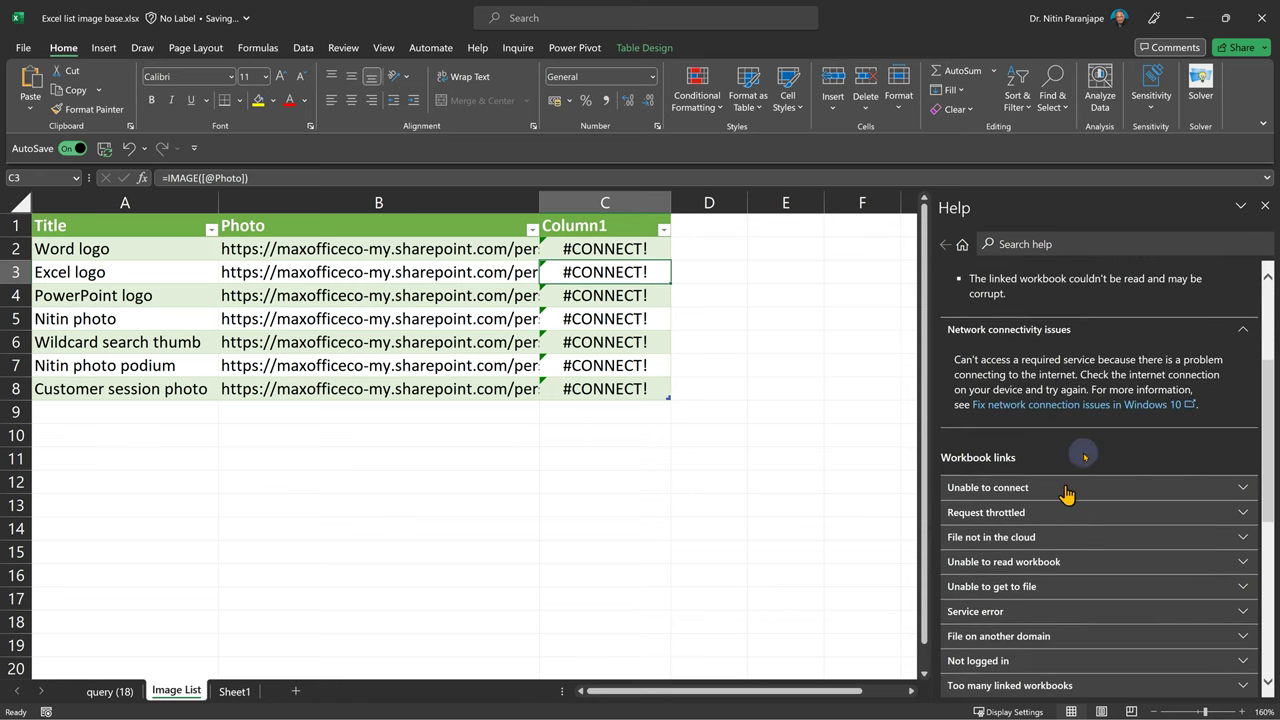
pyautogui.scroll(-4, 1088, 440)
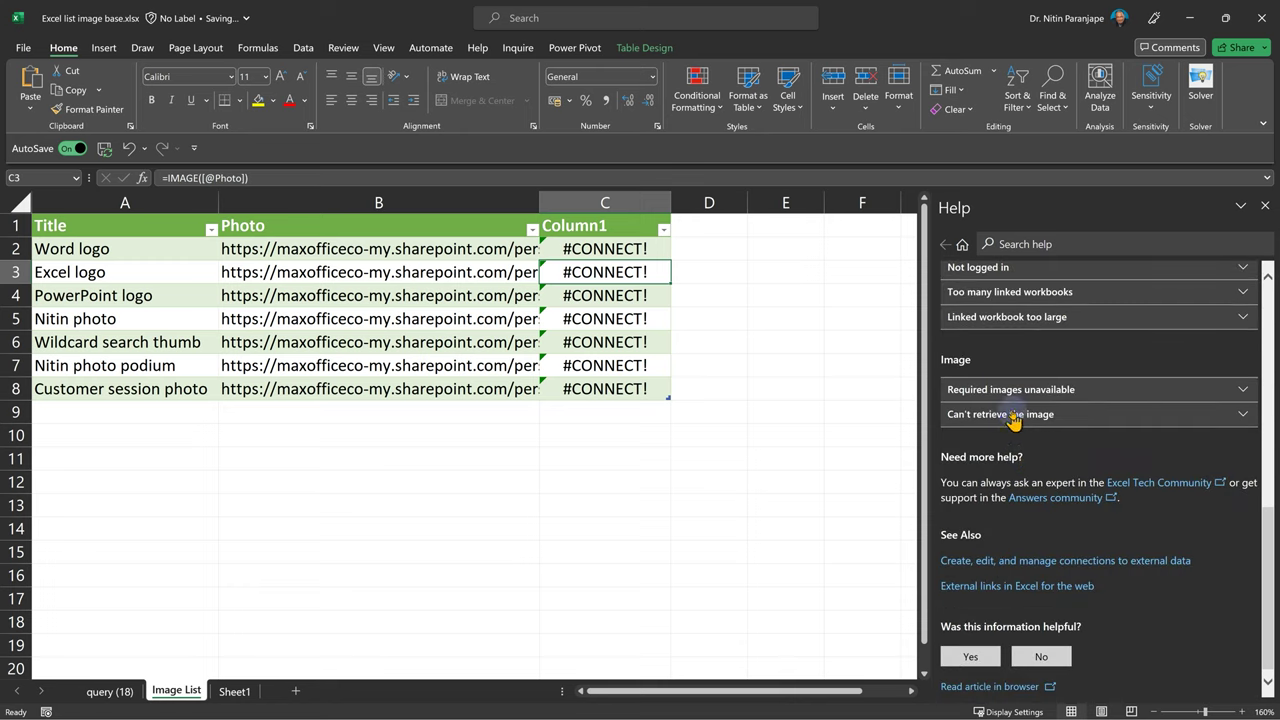
pyautogui.click(1090, 395)
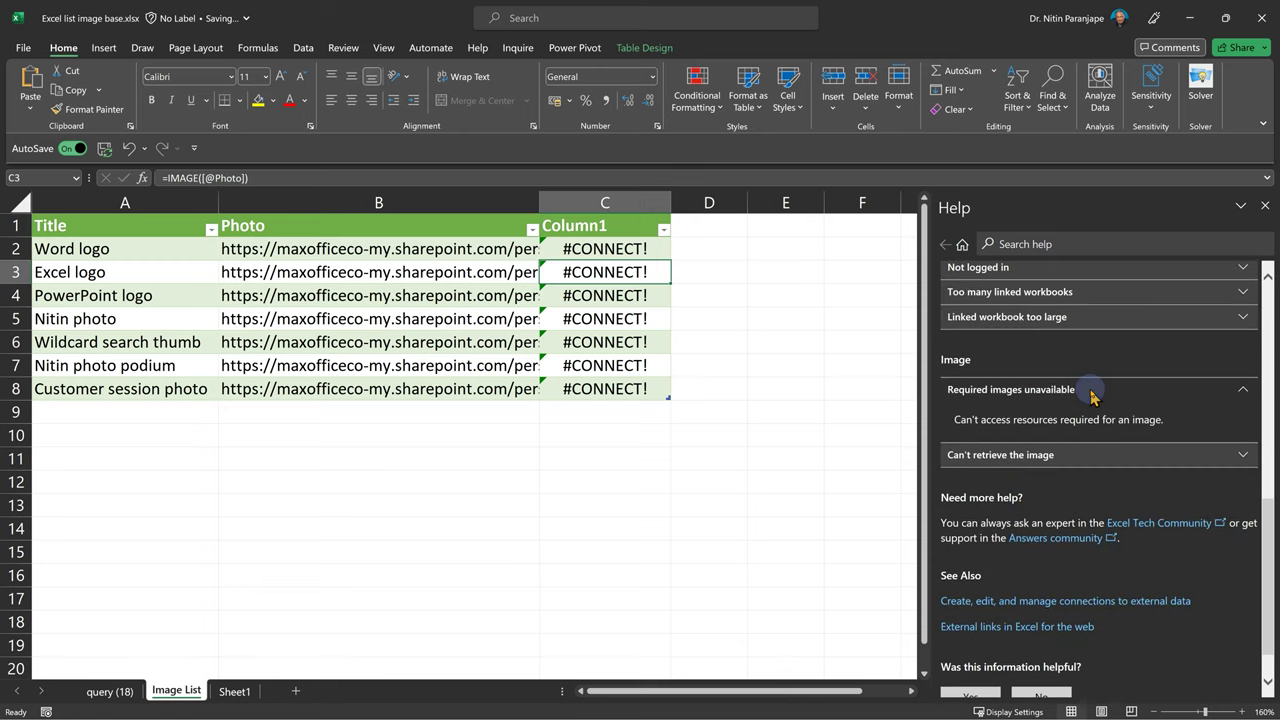
pyautogui.click(1090, 395)
pyautogui.click(1076, 416)
pyautogui.click(1076, 418)
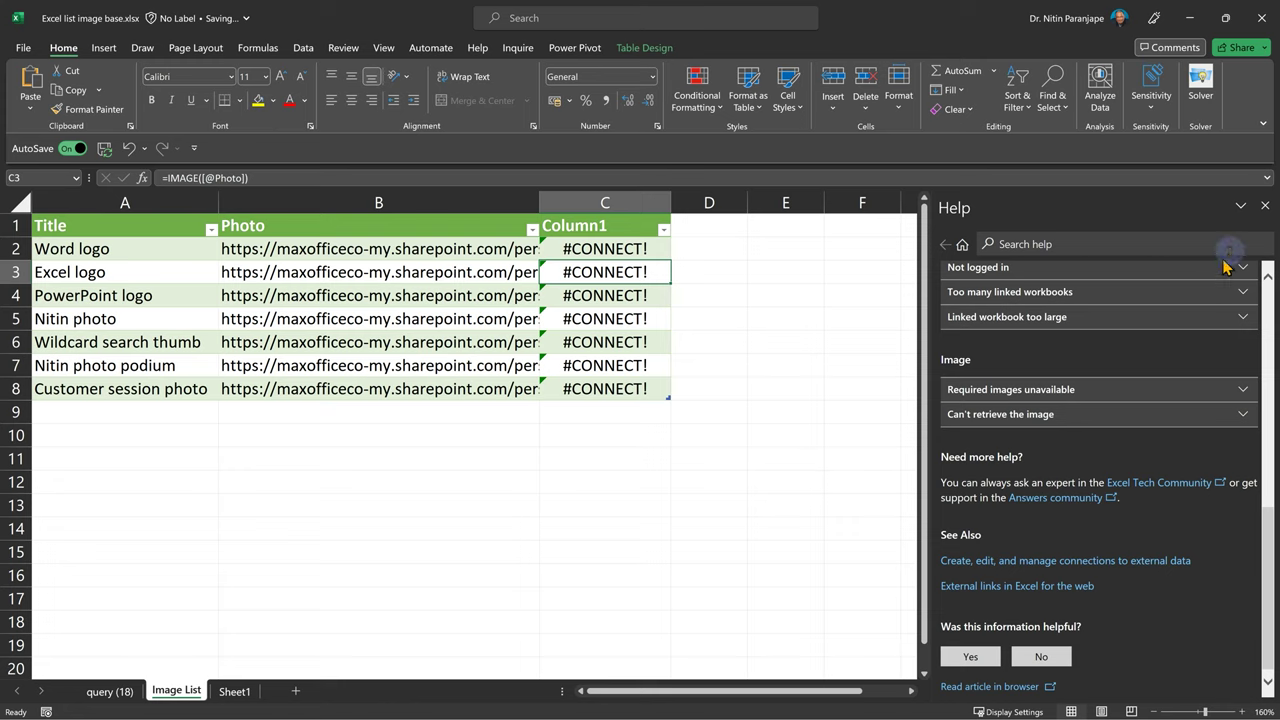
pyautogui.click(1265, 206)
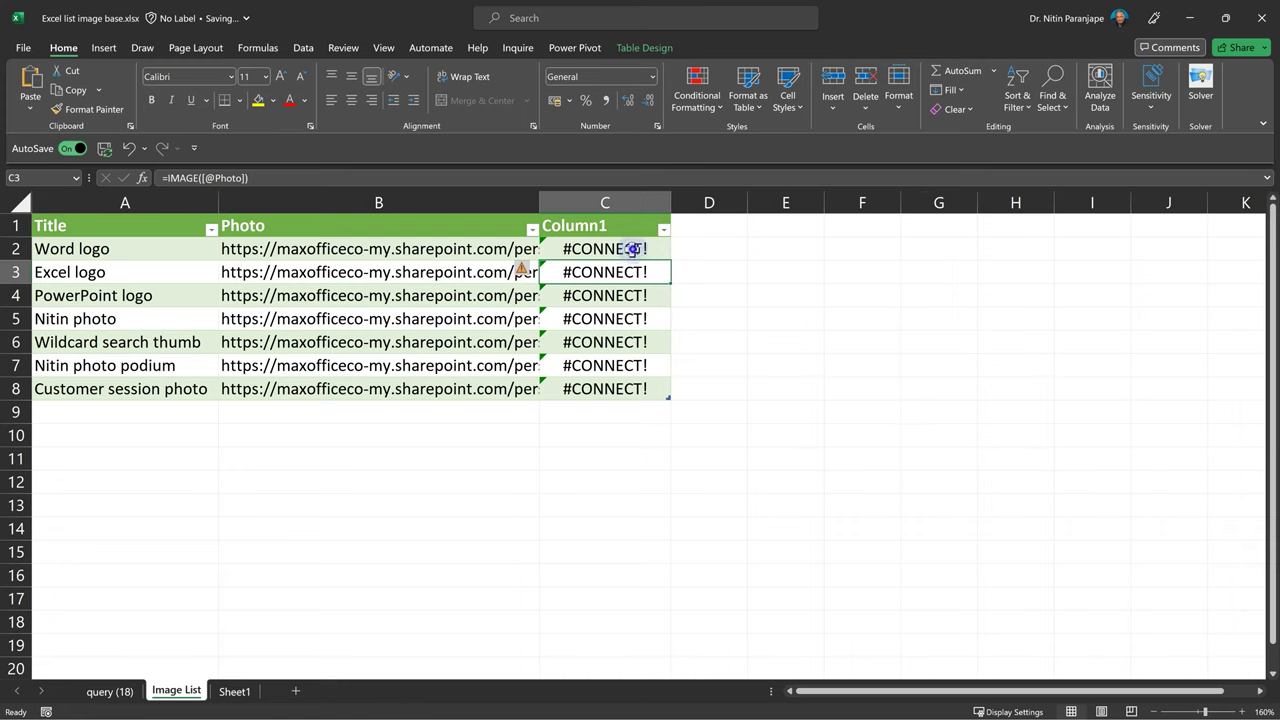
pyautogui.click(630, 251)
pyautogui.click(622, 202)
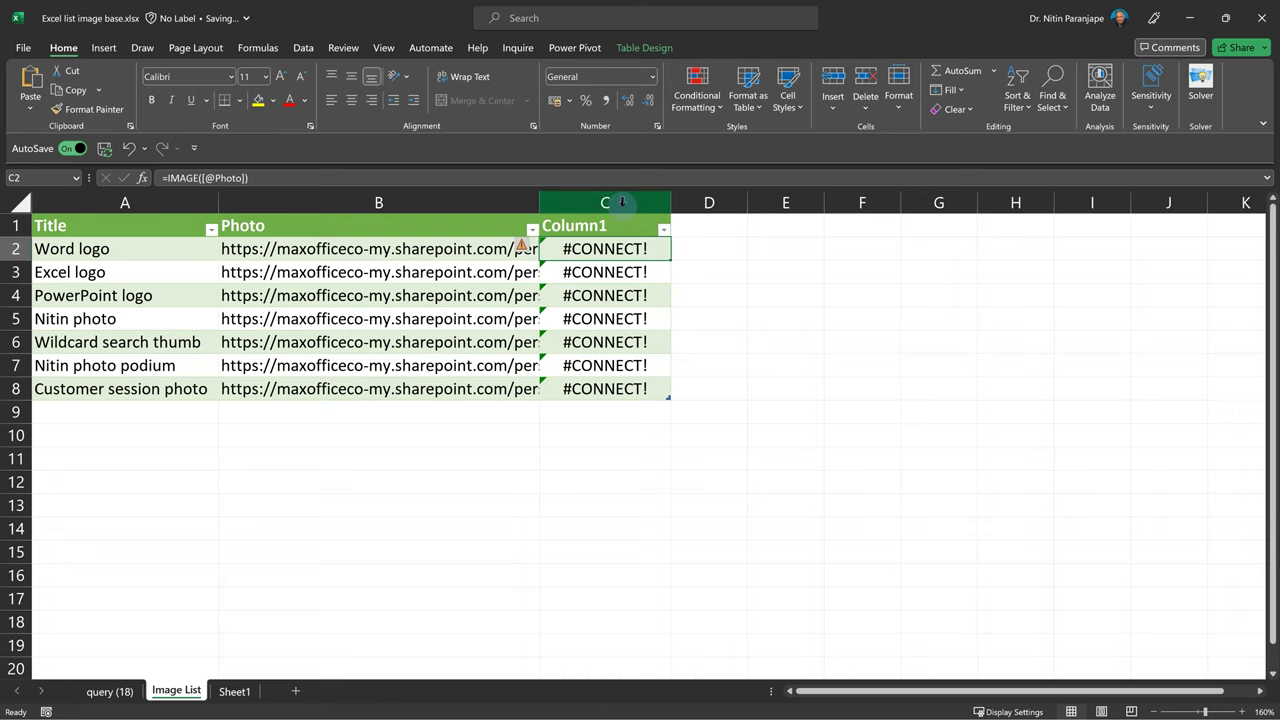
pyautogui.press('F2')
pyautogui.hotkey('ctrl', 'Return')
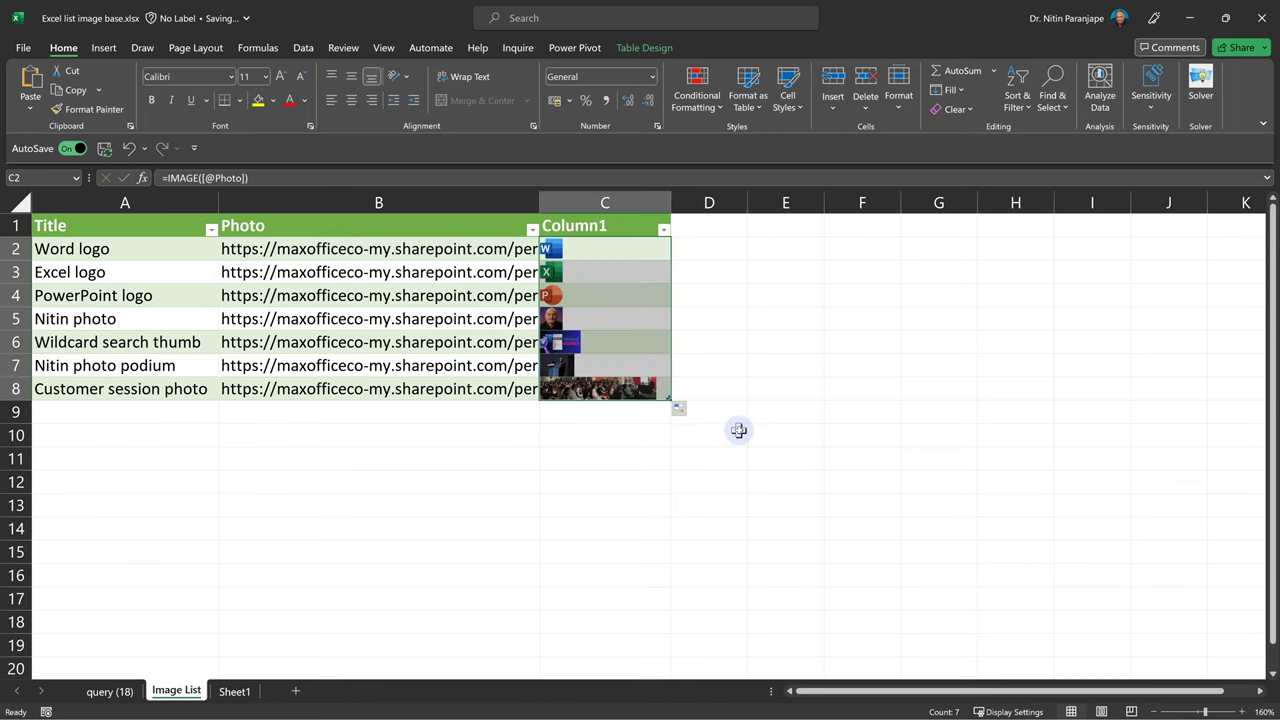
# Enlarge row 7 and widen column C to inspect the podium photo, and fit the row height back to its content
pyautogui.click(600, 389)
pyautogui.moveTo(24, 377); pyautogui.dragTo(6, 568)
pyautogui.moveTo(669, 208); pyautogui.dragTo(913, 212)
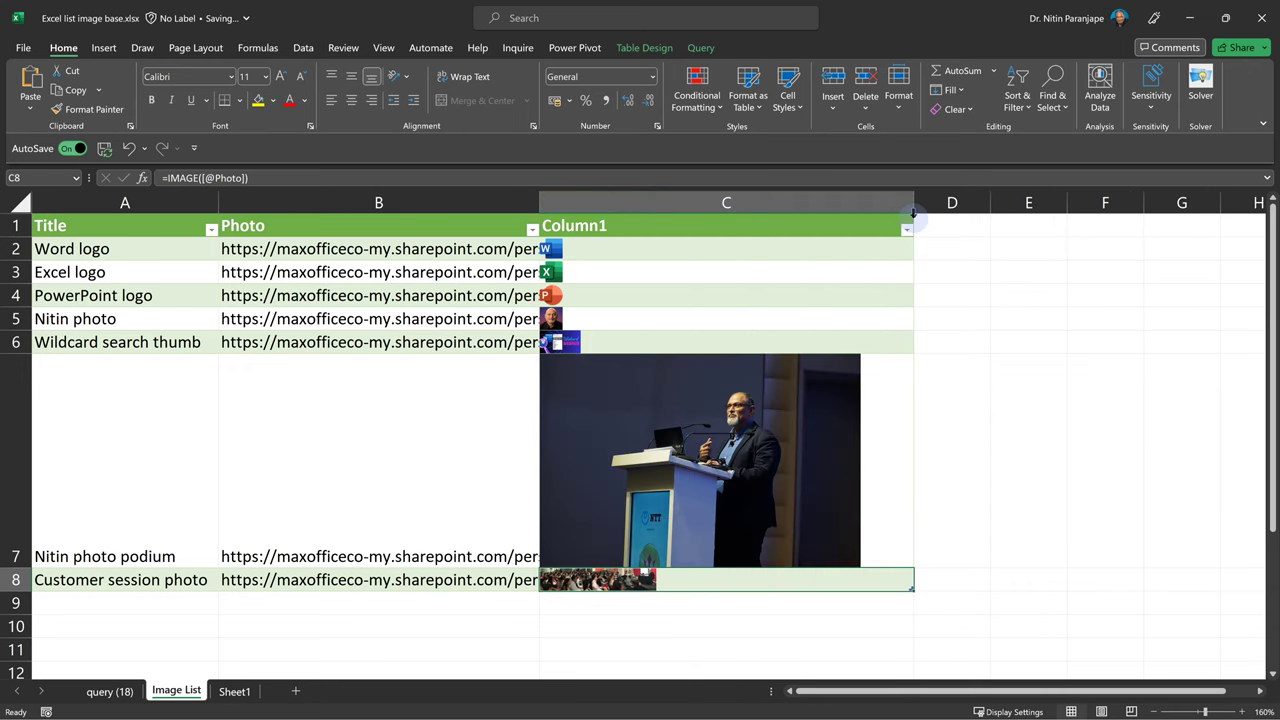
pyautogui.doubleClick(16, 568)
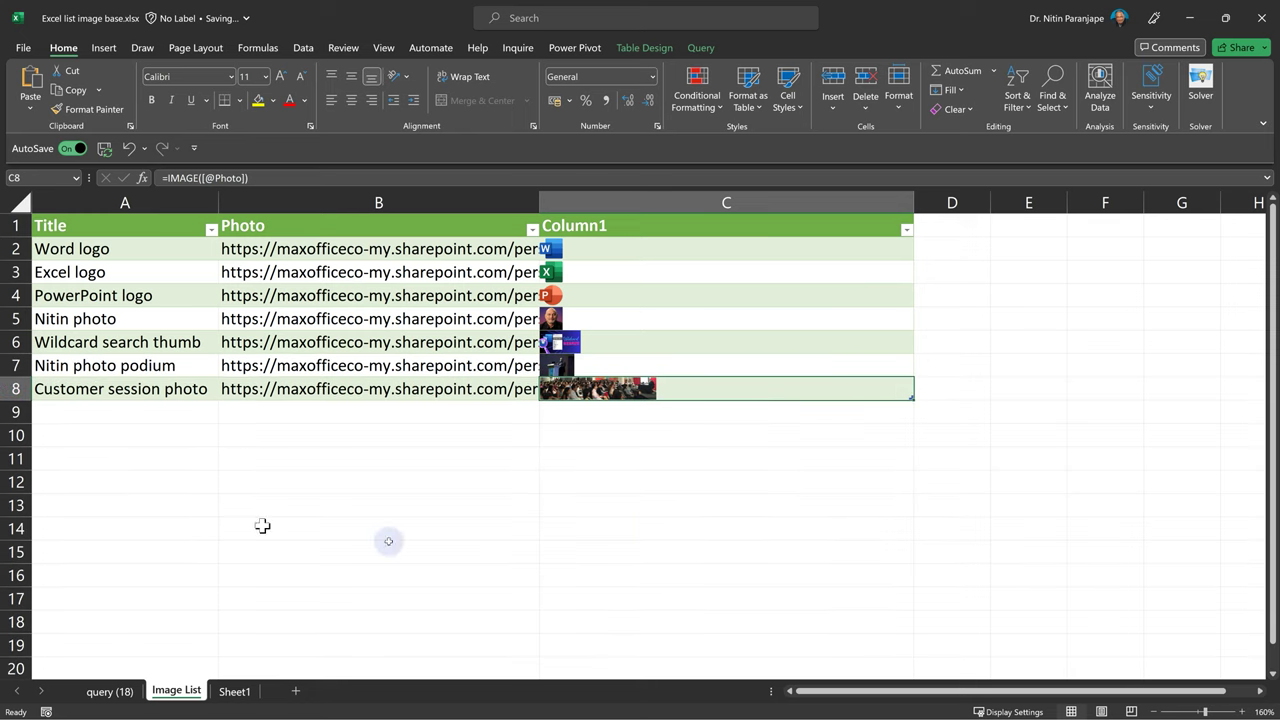
# Switch to the Image List in Microsoft Lists and add a new item titled Cat with a cat photo in grid view
pyautogui.hotkey('alt', 'Tab')
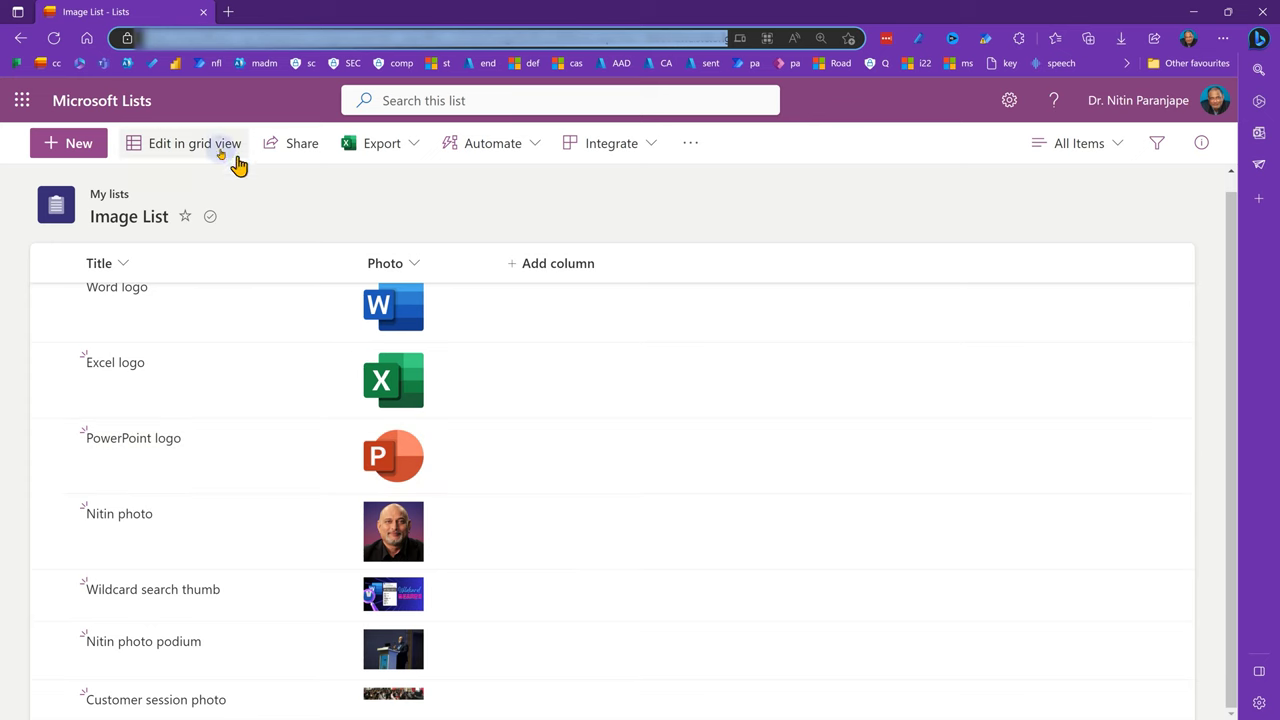
pyautogui.click(172, 147)
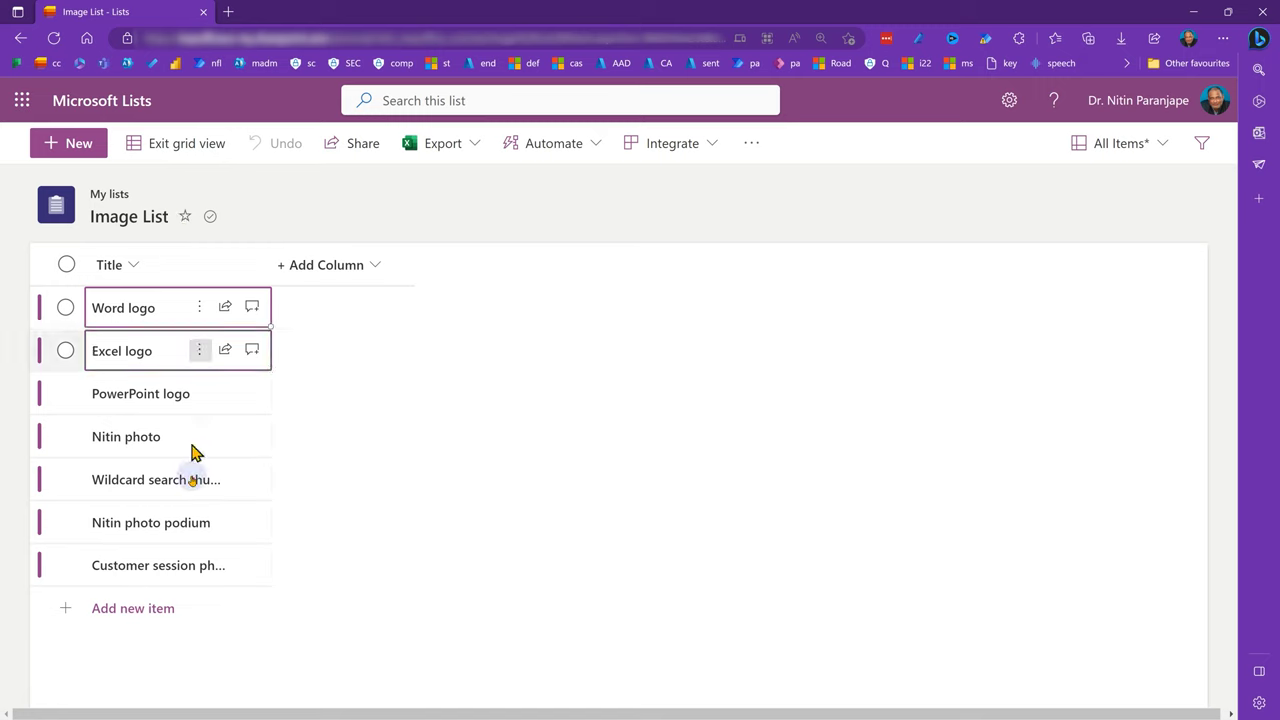
pyautogui.click(130, 603)
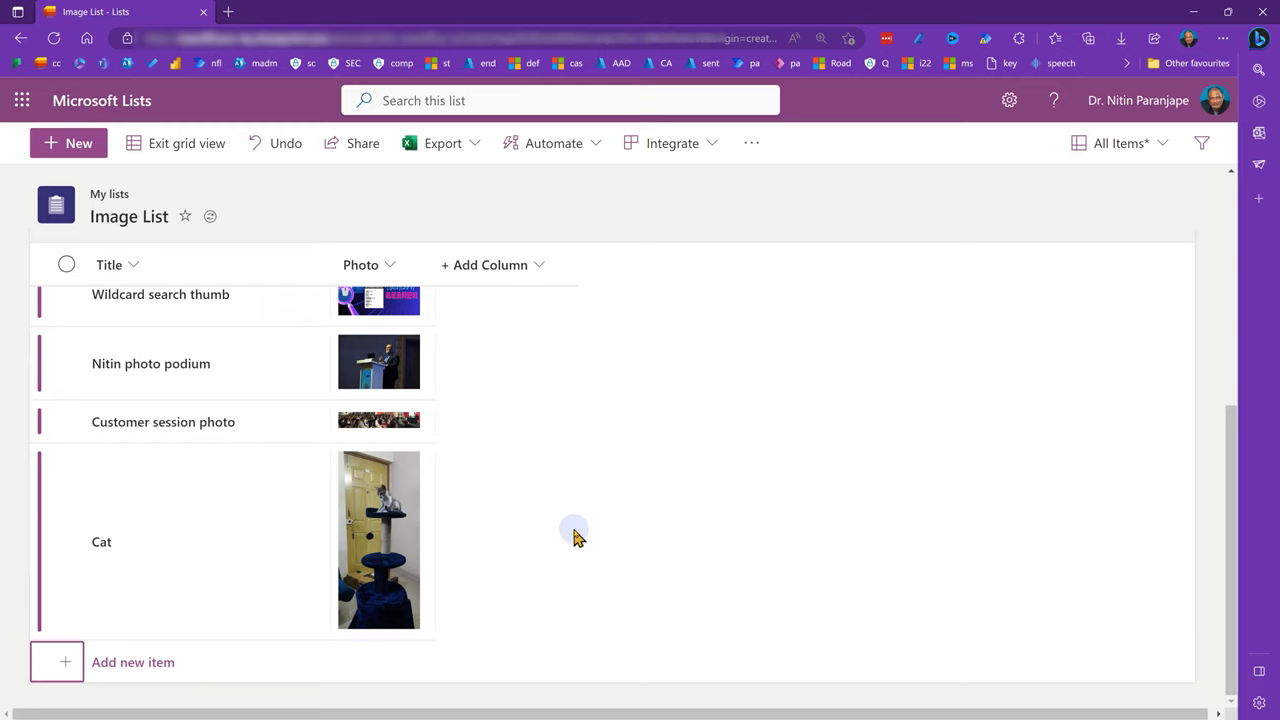
pyautogui.click(190, 540)
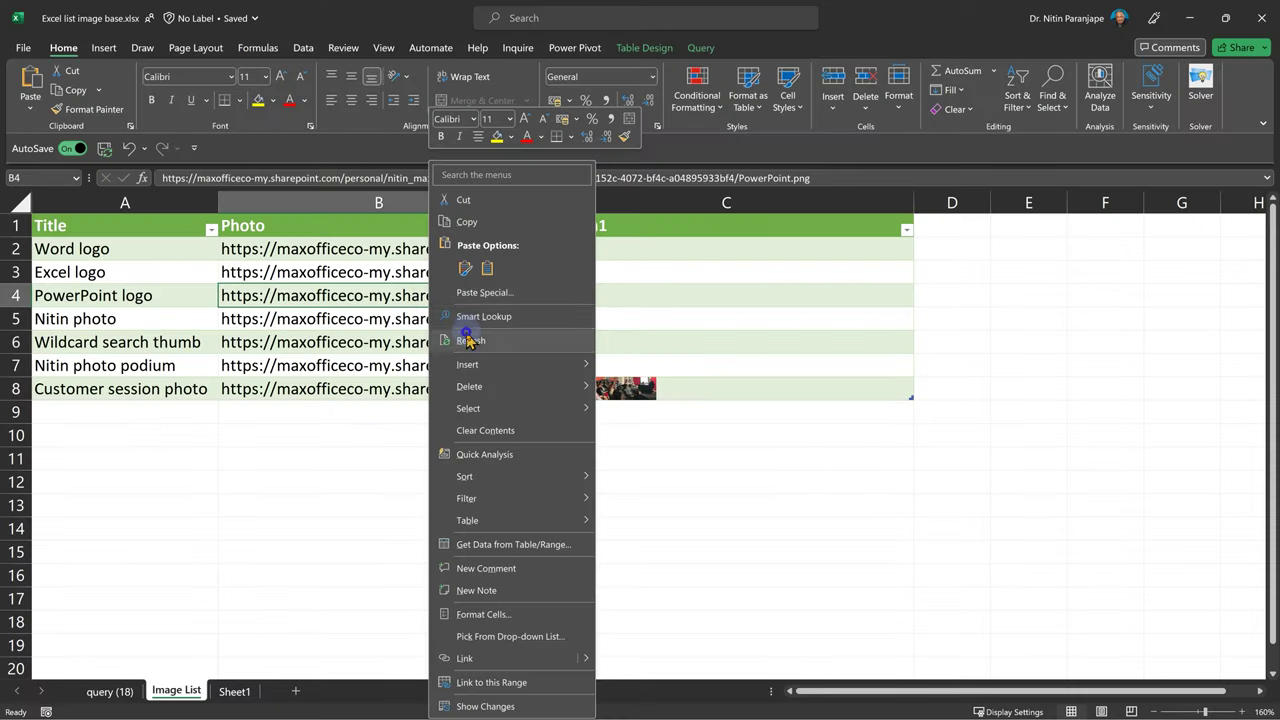
# Switch back to Excel, refresh the query table from the list, and enlarge row 9 to show the cat picture
pyautogui.click(471, 337)
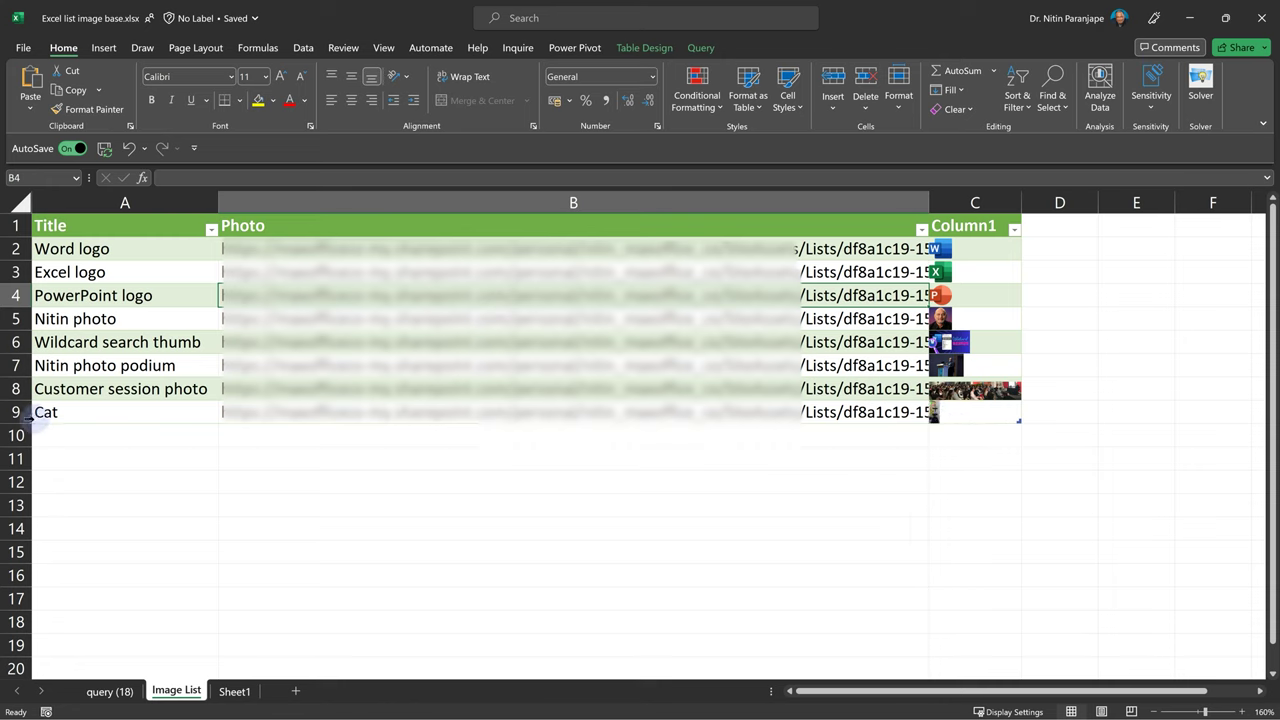
pyautogui.moveTo(30, 422); pyautogui.dragTo(15, 620)
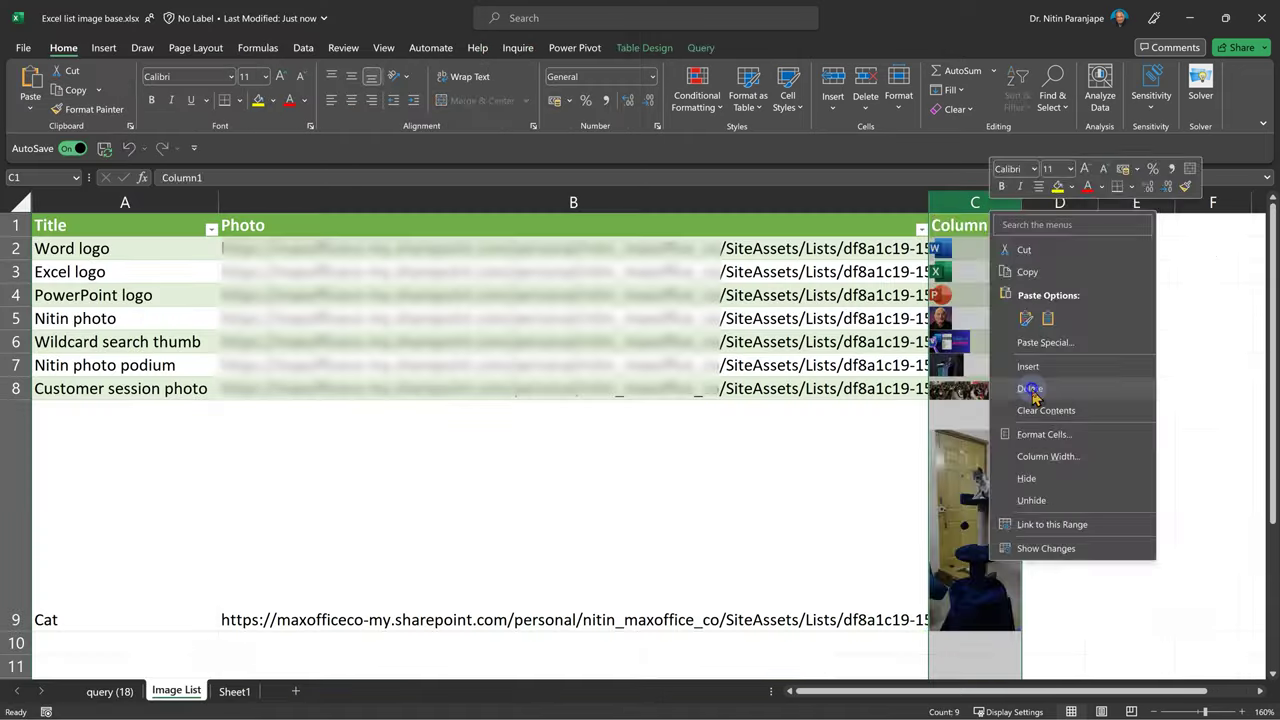
# Delete the picture column C from the table and open the Excel list image base.xlsx workbook from its folder
pyautogui.click(965, 380)
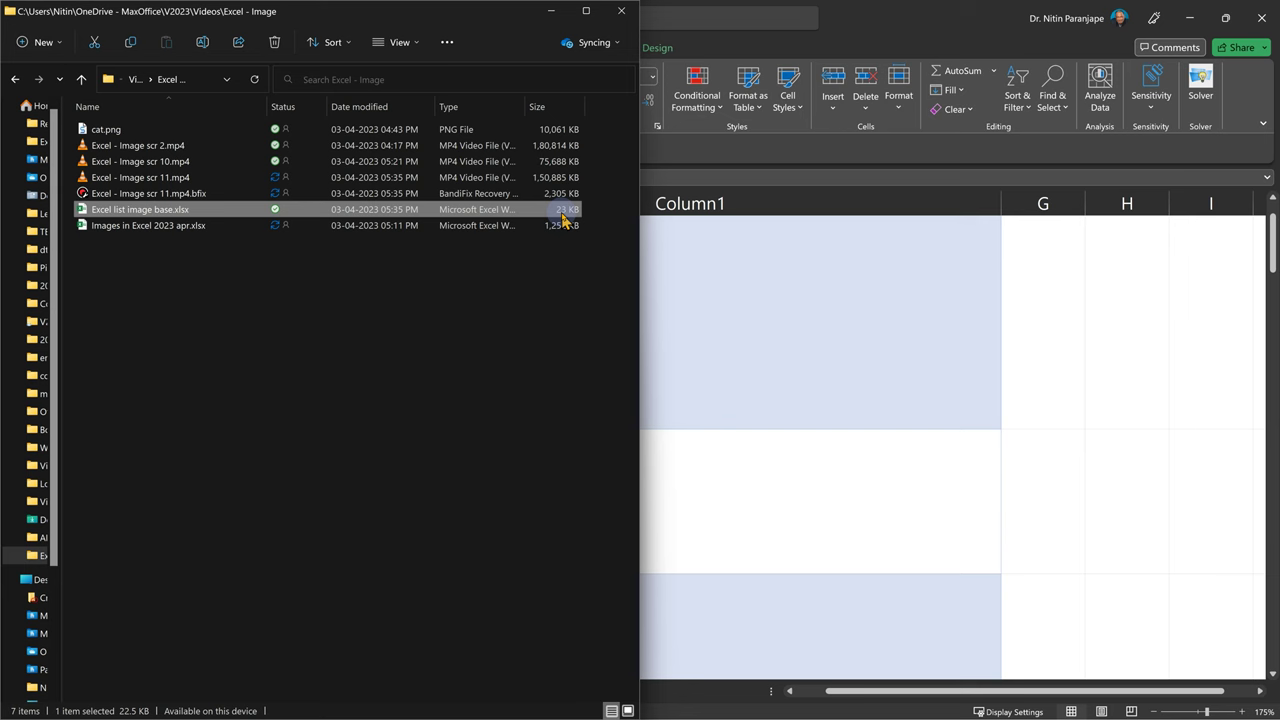
pyautogui.doubleClick(562, 214)
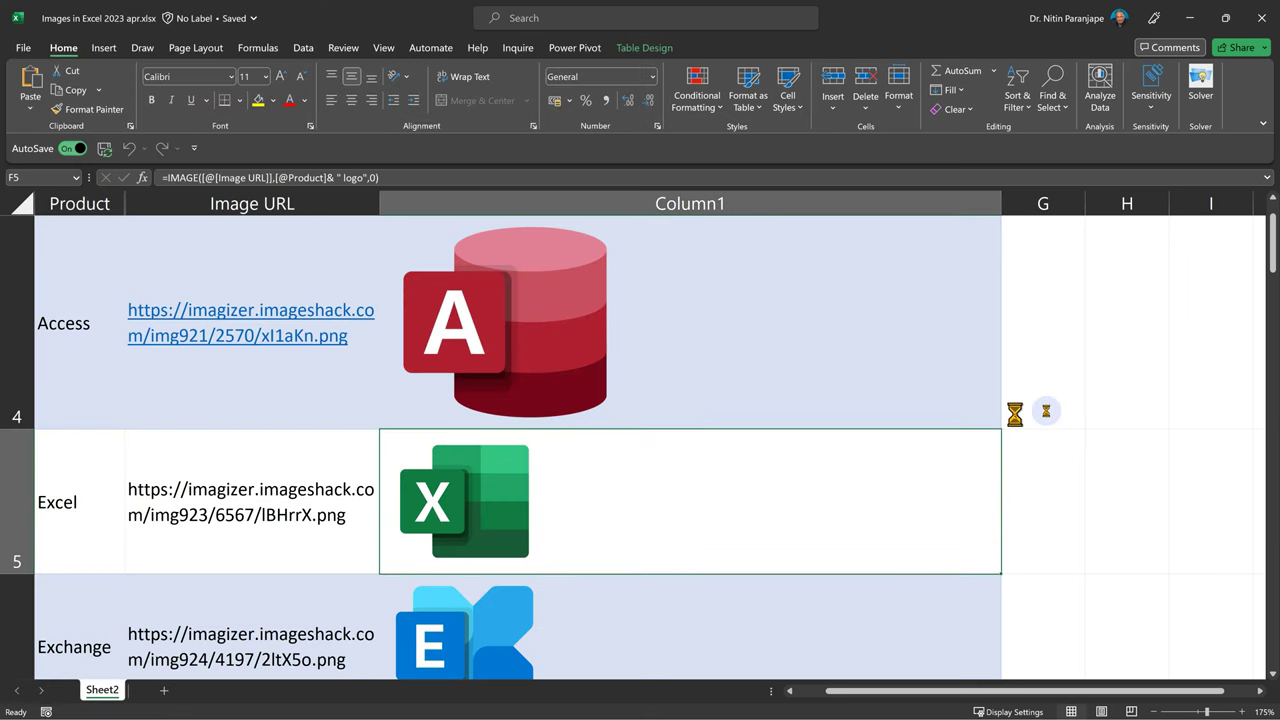